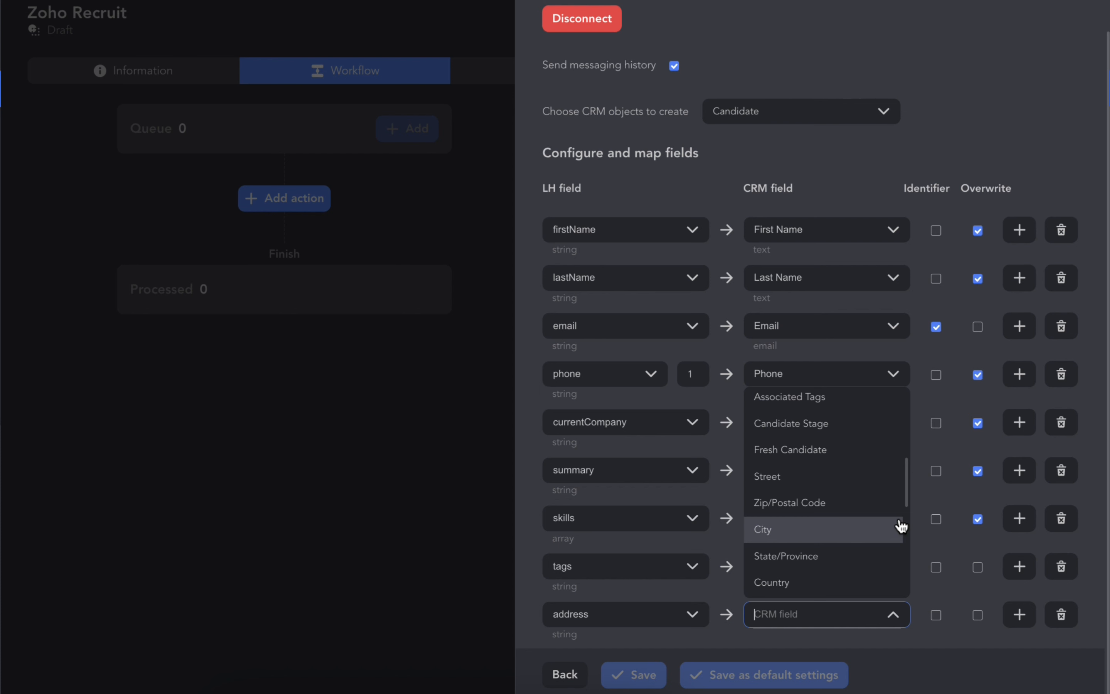
- Map the address field to the Country CRM field and enable overwriting for both the tags and address rows
scroll(900, 526, down, 1)
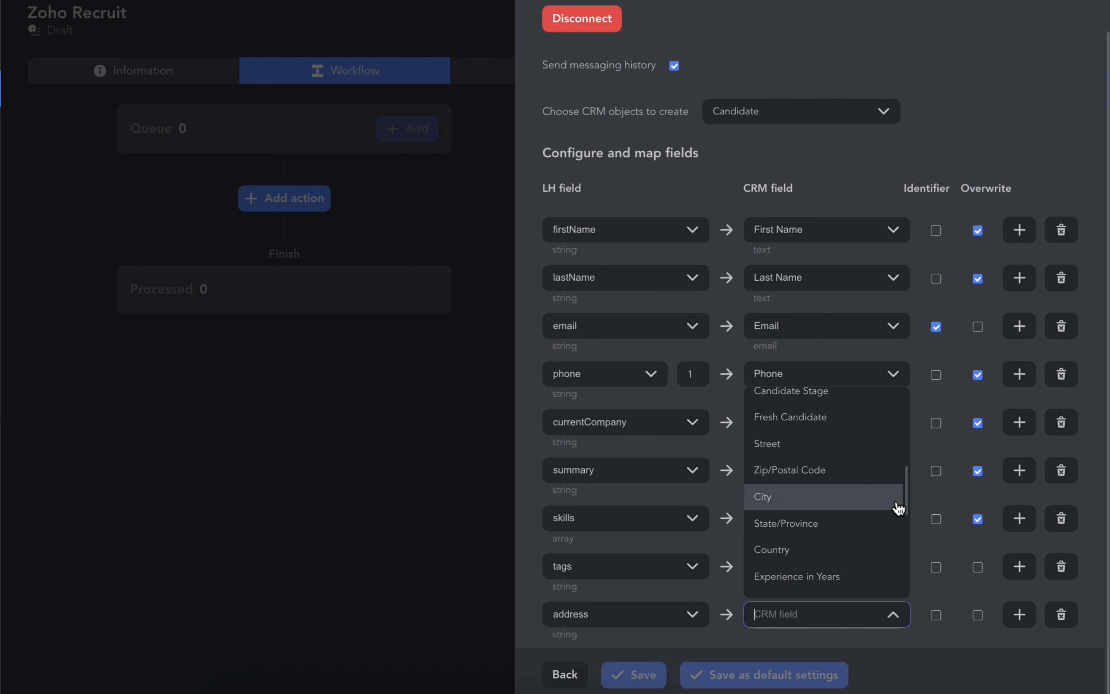
click(884, 554)
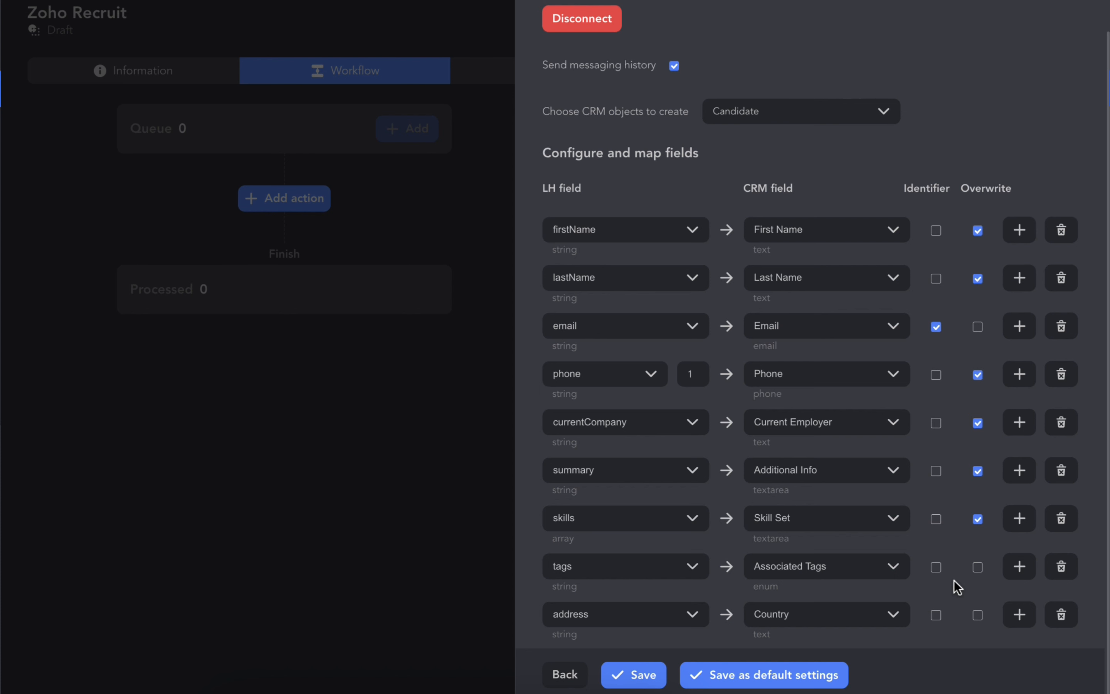
click(978, 572)
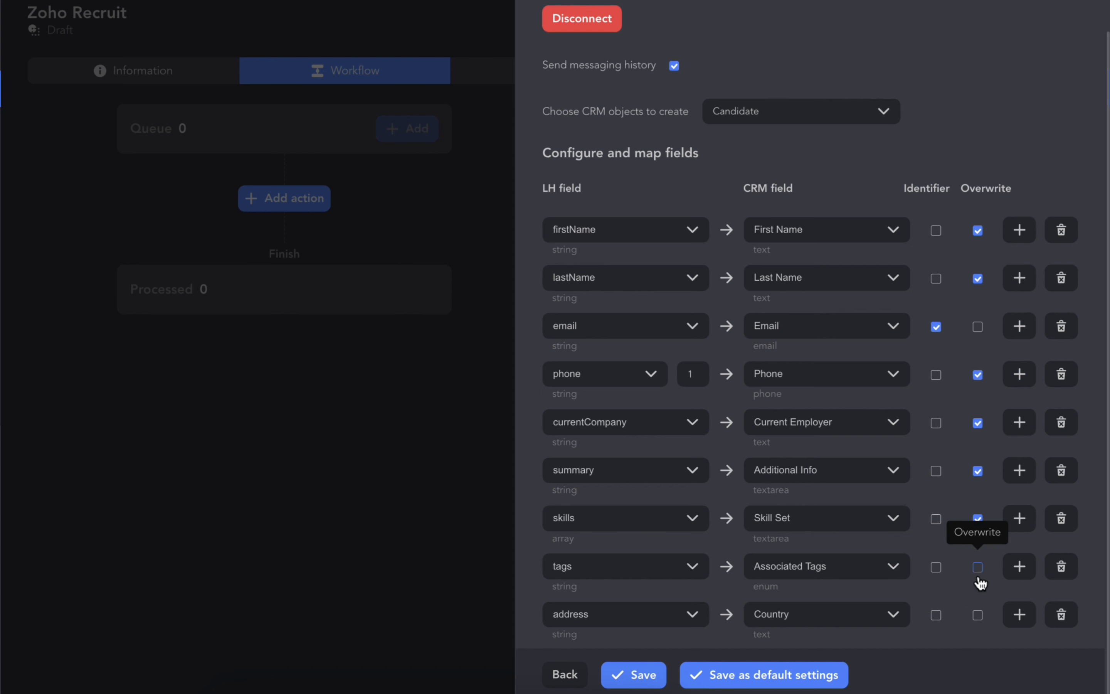
click(978, 578)
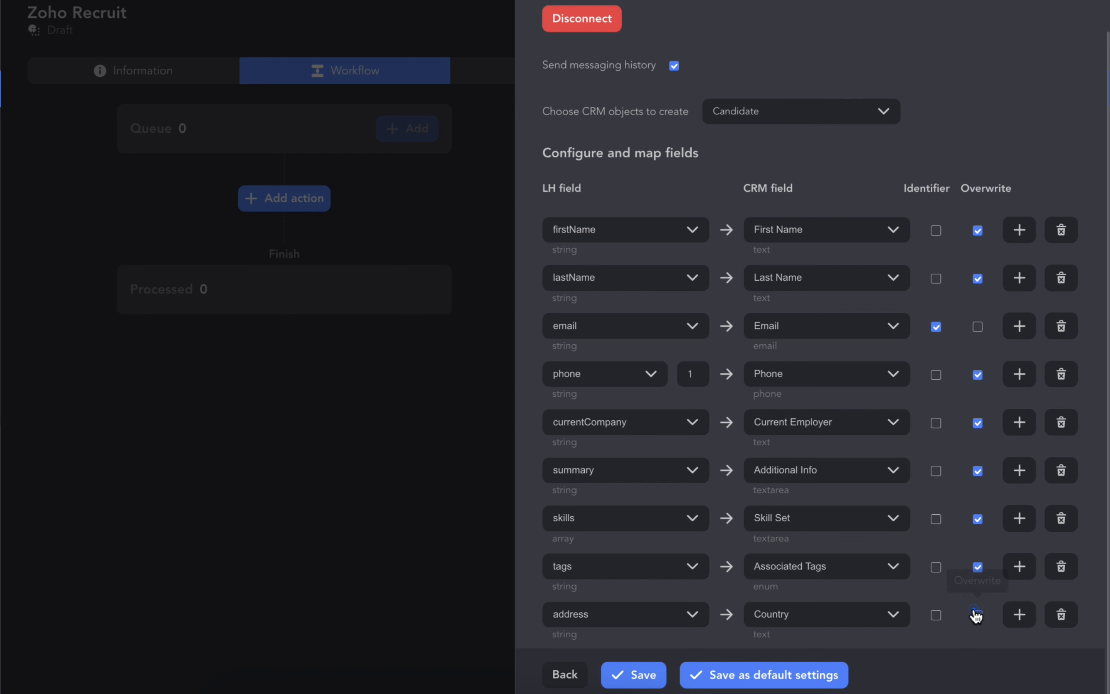
click(977, 614)
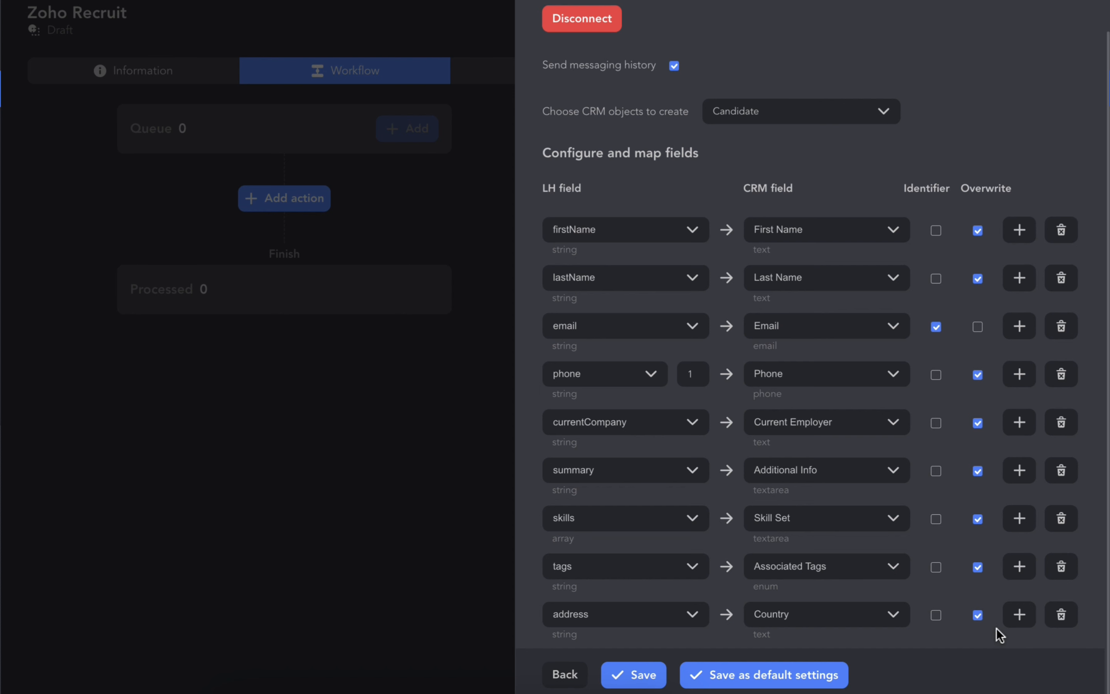
- Add a mapping row that links currentCompanyPosition to the Current Job Title CRM field
click(1028, 621)
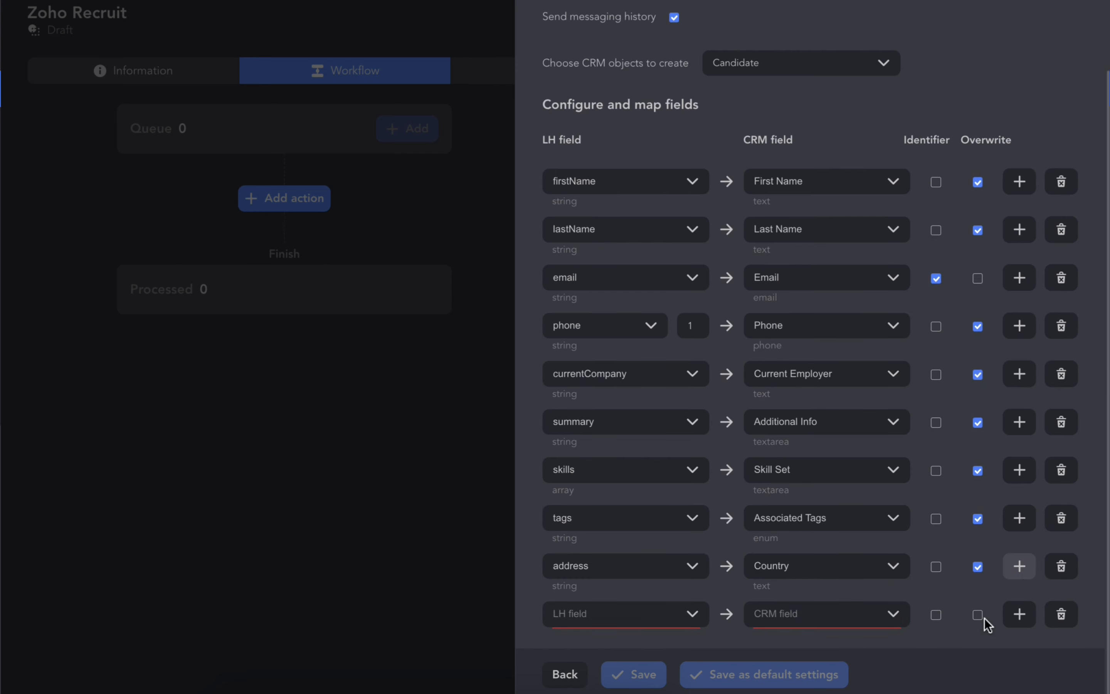
click(694, 614)
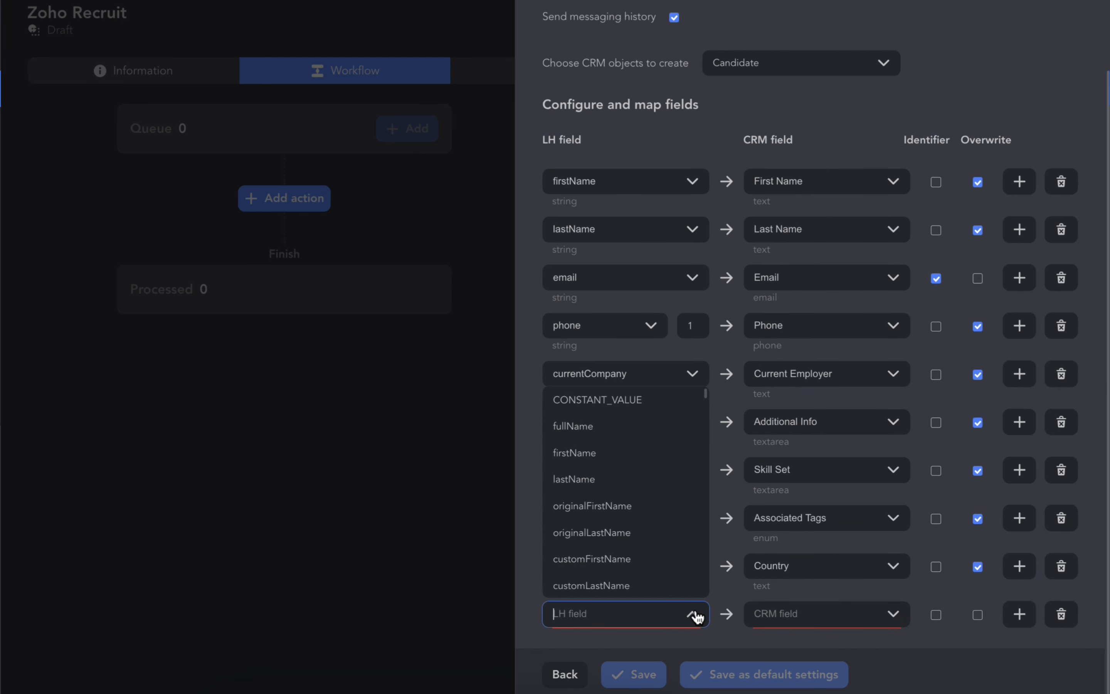
text(positio)
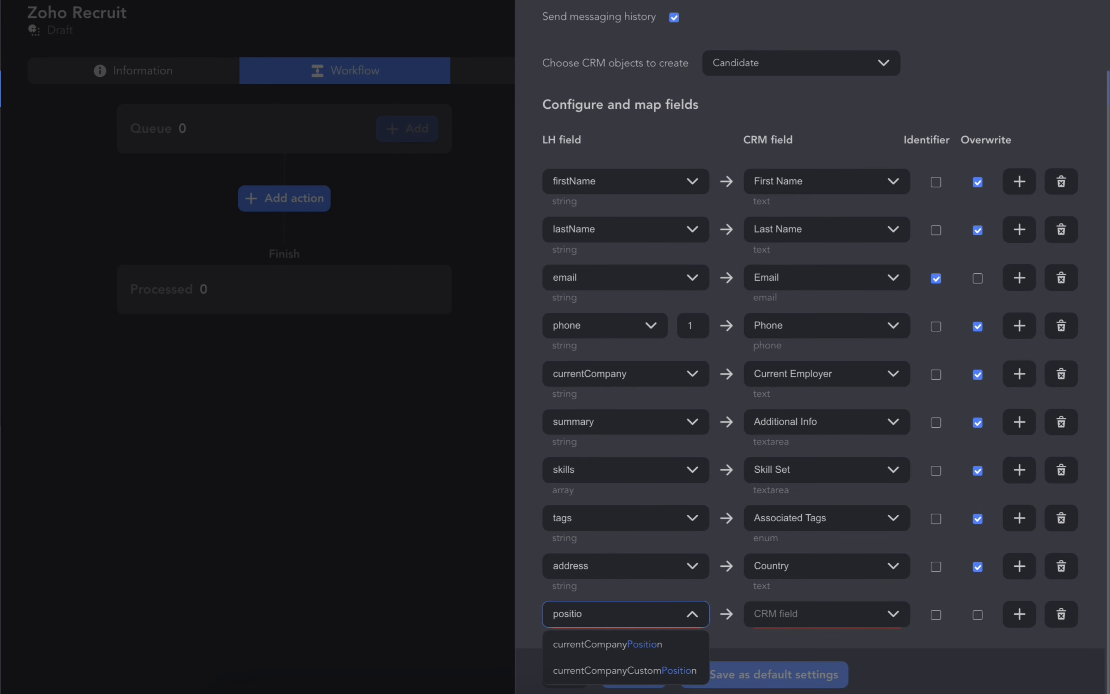
click(670, 644)
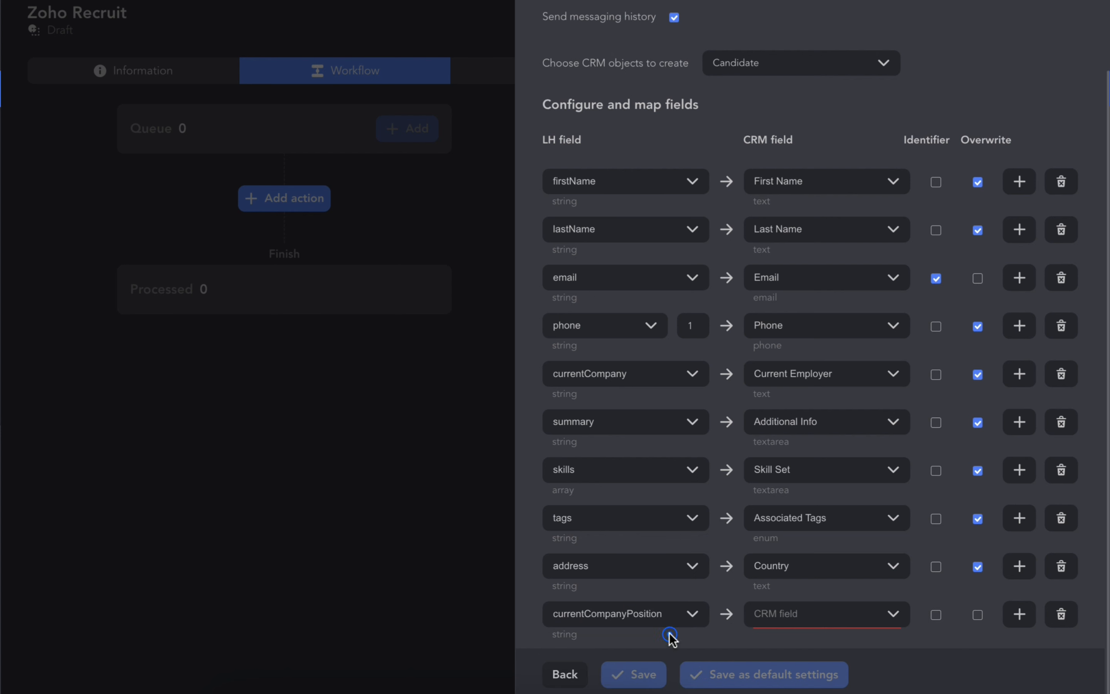
click(855, 614)
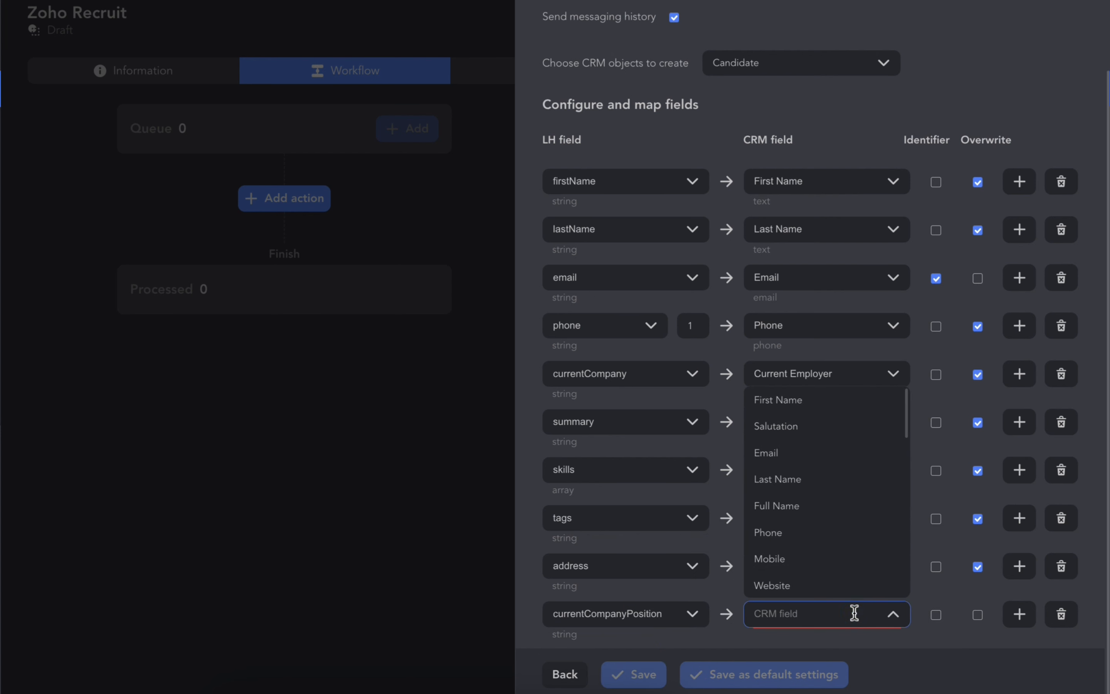
scroll(884, 580, down, 1)
scroll(883, 580, down, 4)
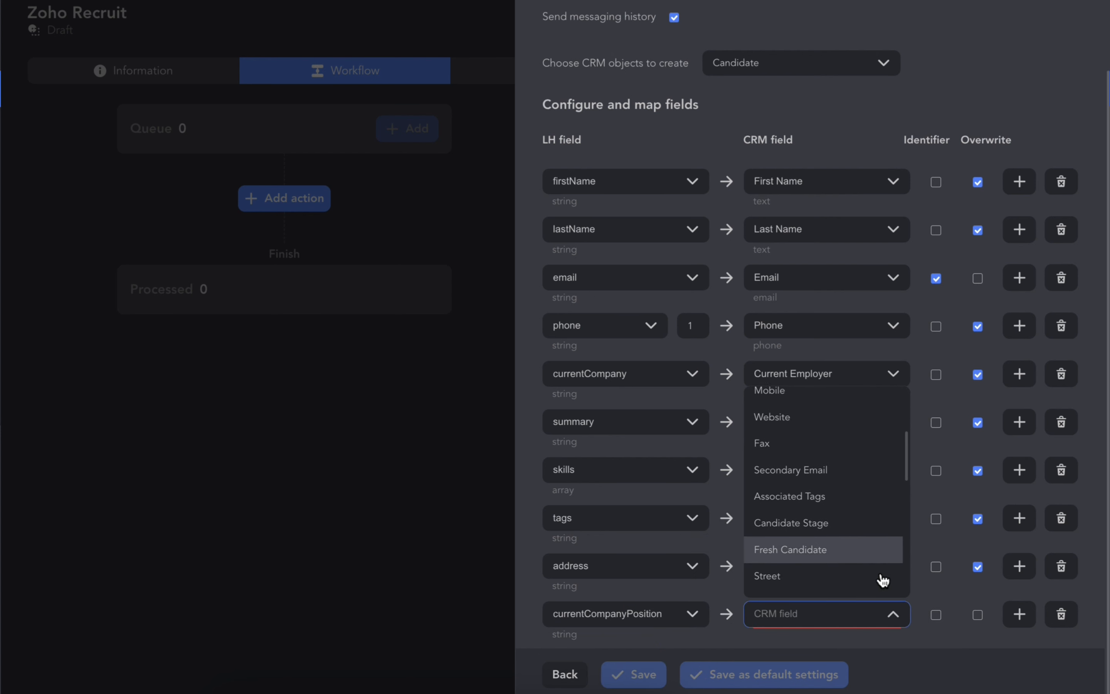
scroll(883, 581, down, 5)
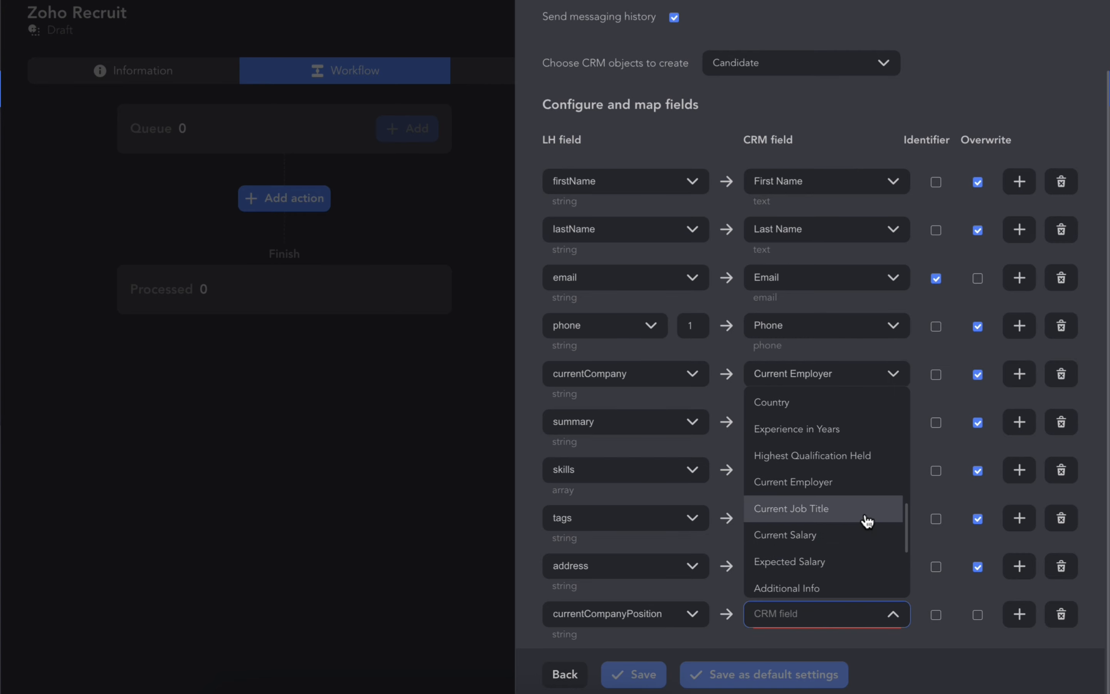
click(865, 513)
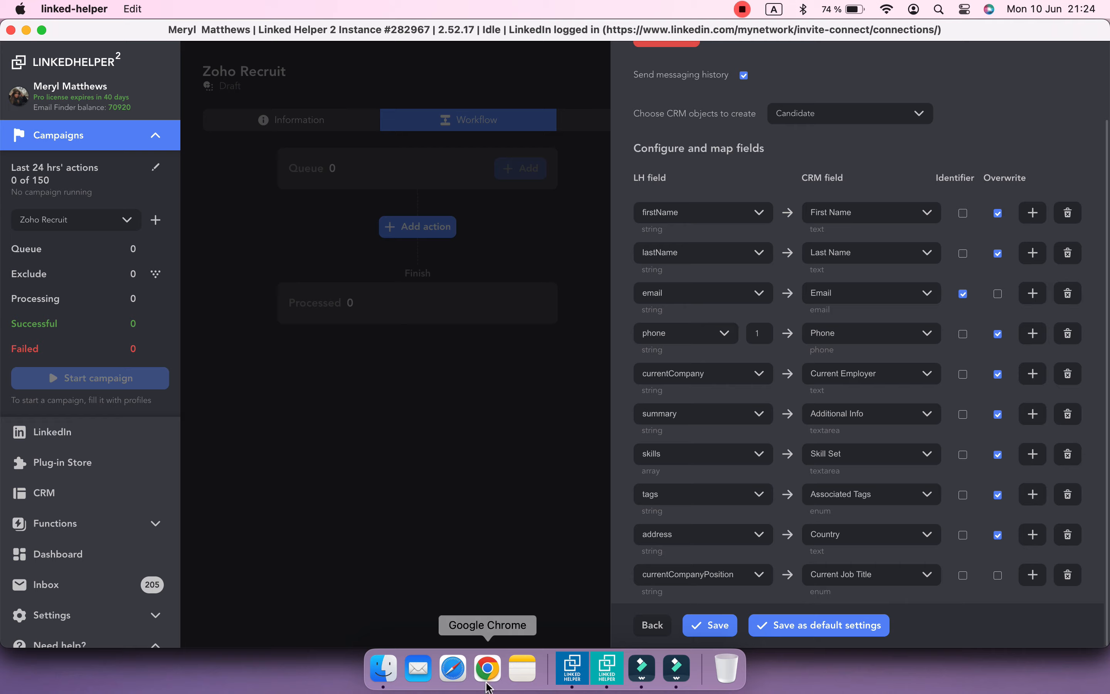
- Switch to Zoho Recruit in Chrome and open the Candidates module's layout from the setup's module customization
click(487, 668)
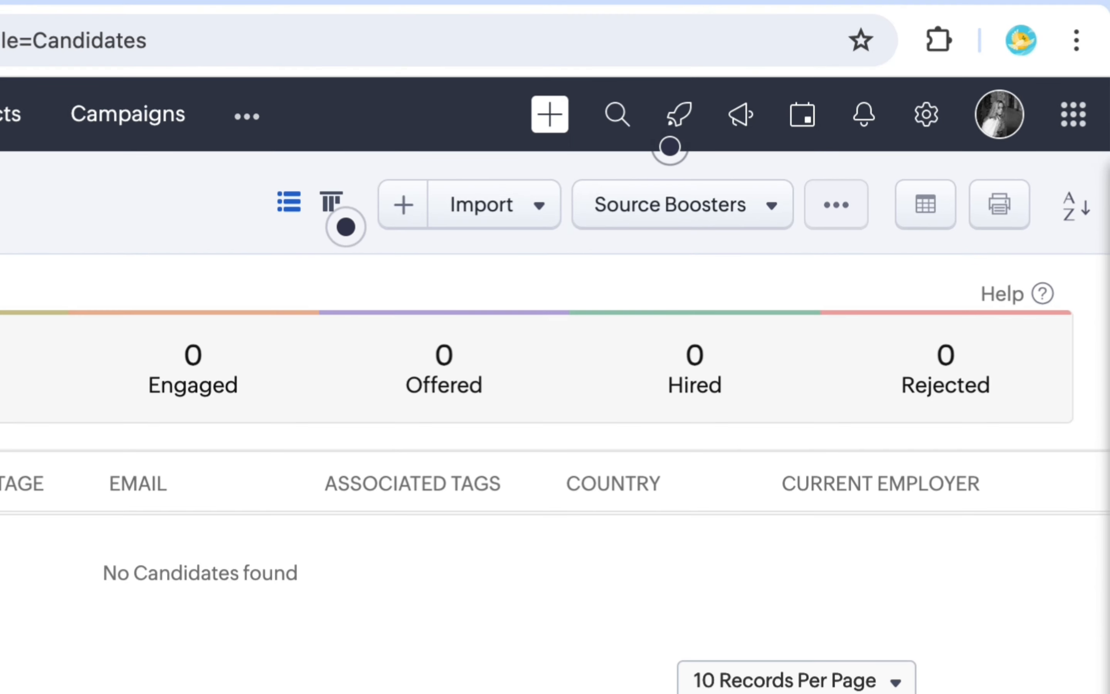
click(927, 124)
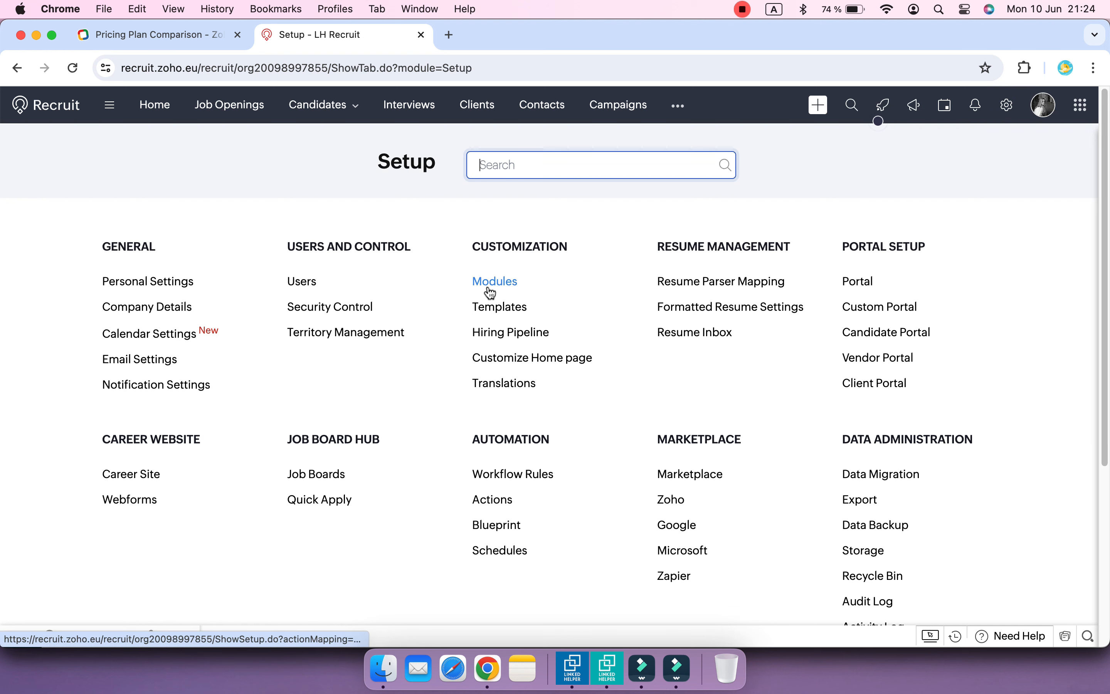
click(490, 290)
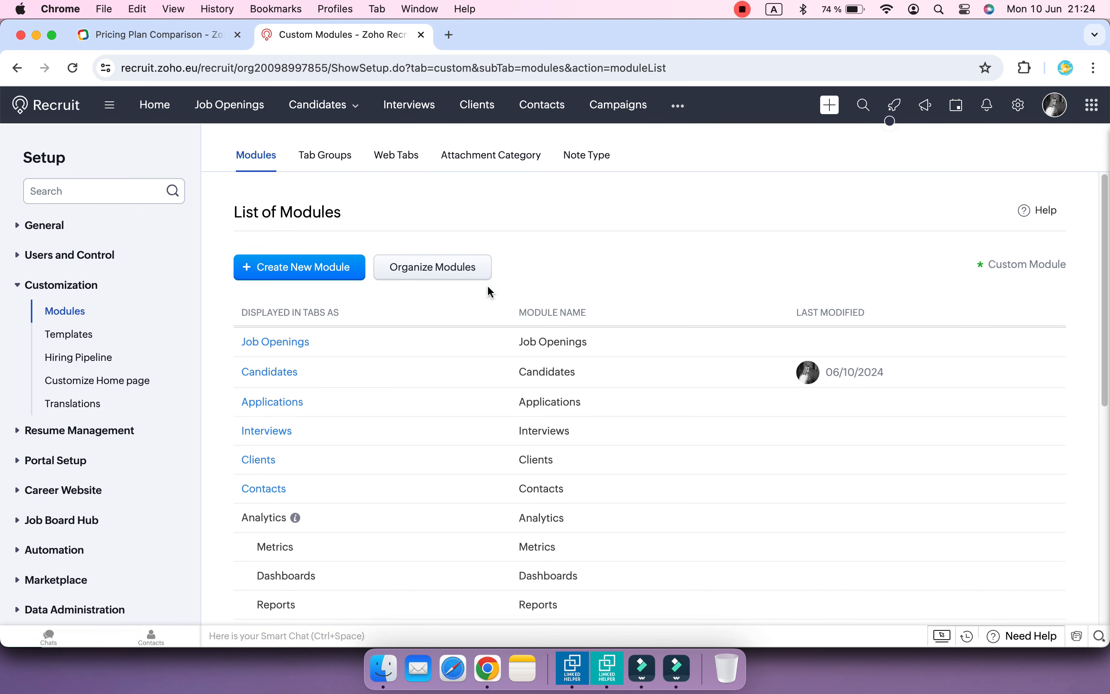
click(273, 378)
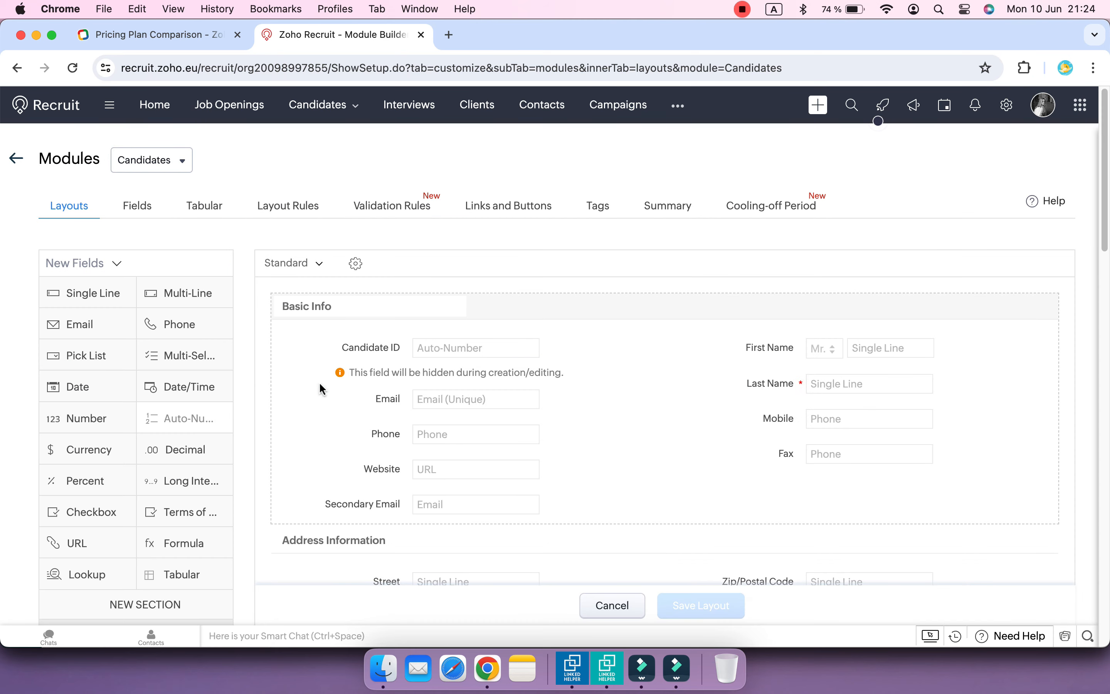
- Review the pick list options in the properties of the Current Job Title field, and close them without changes
scroll(634, 402, down, 7)
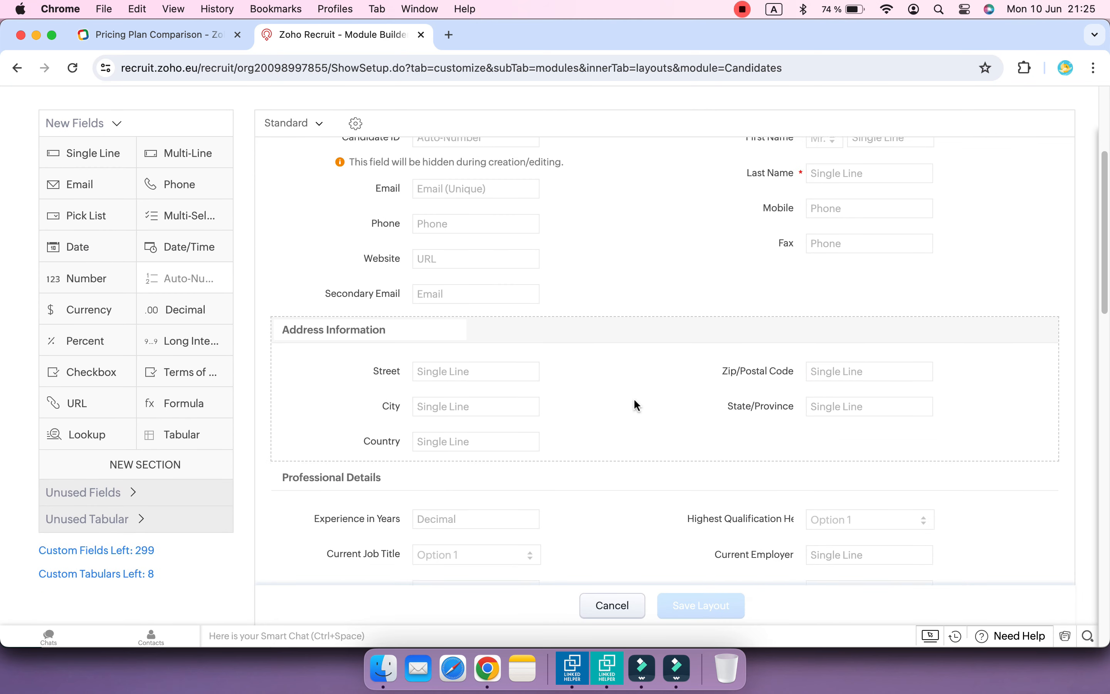
scroll(637, 404, down, 3)
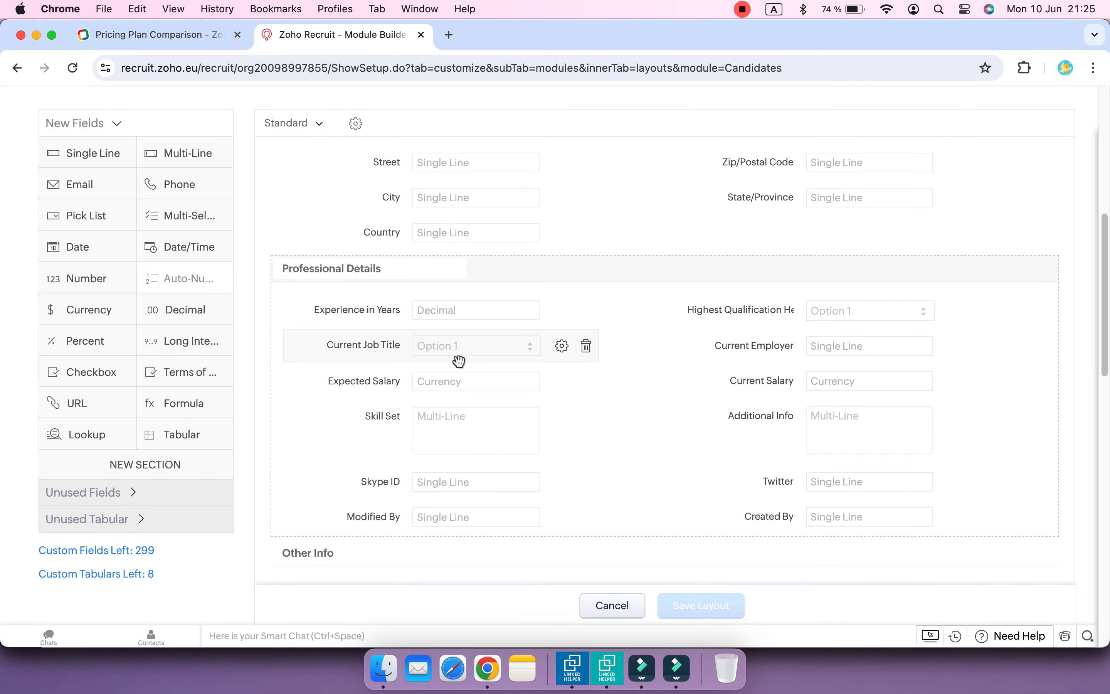
click(560, 347)
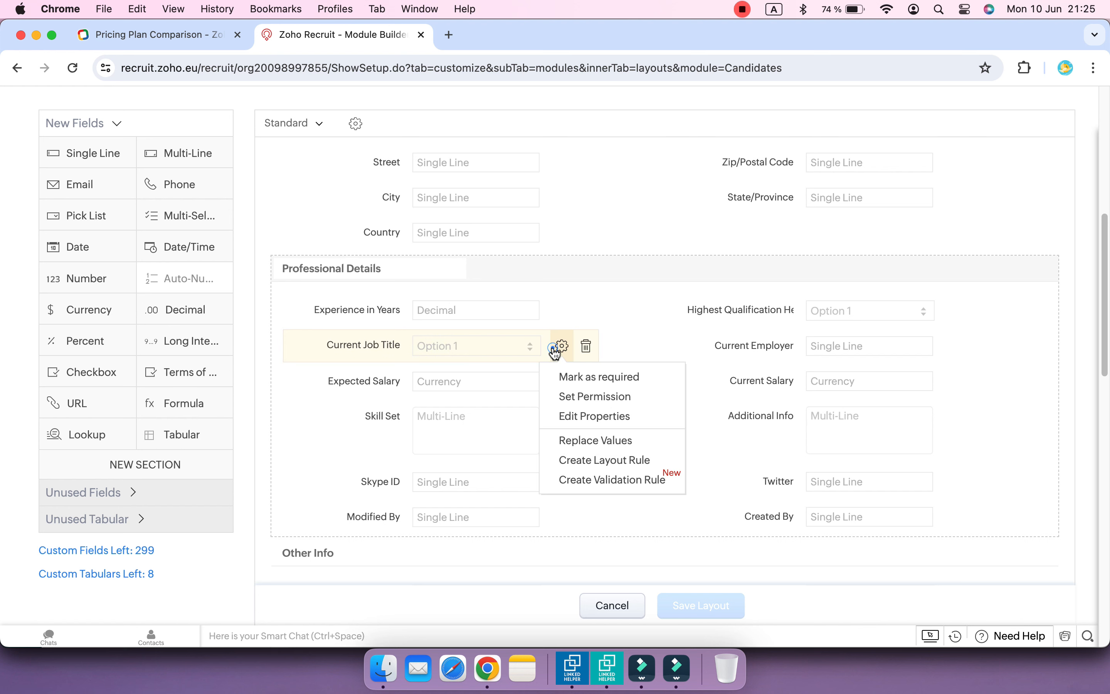
click(572, 417)
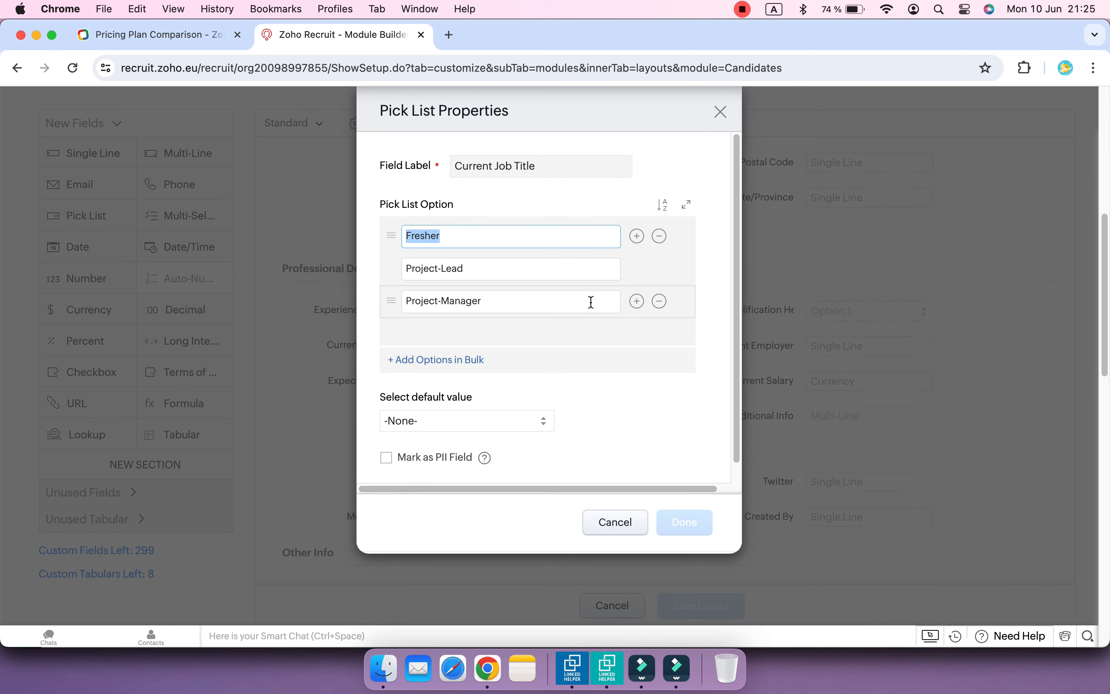
click(587, 328)
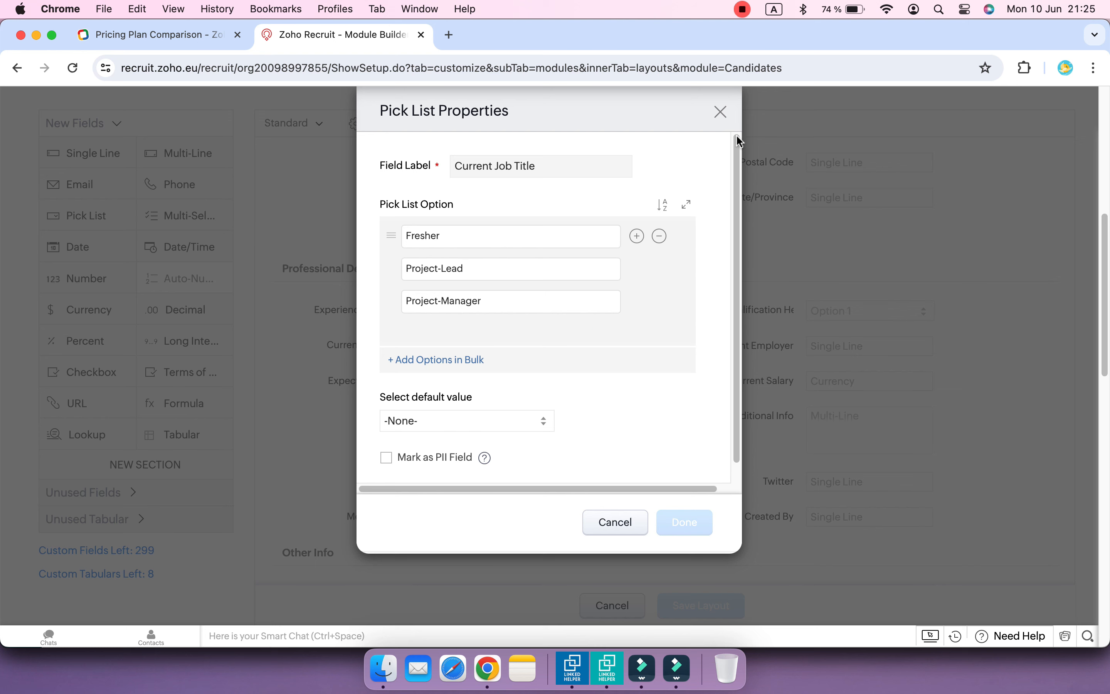
click(721, 113)
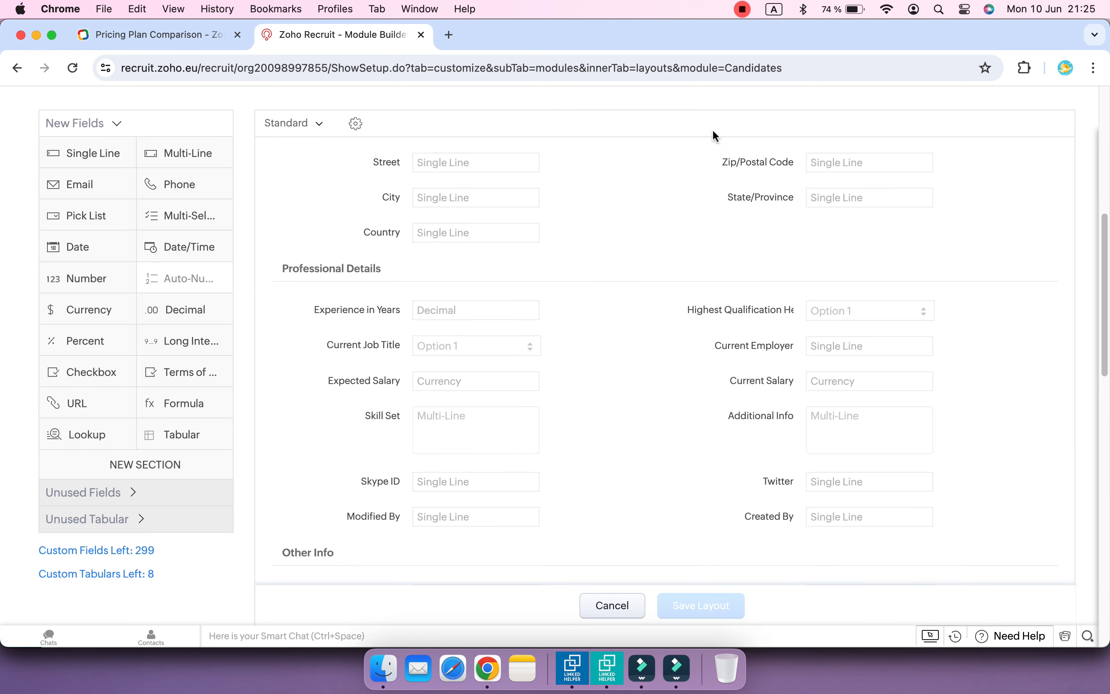
- Add a single-line field named "Current Position" above Current Job Title in Professional Details and save the layout
scroll(615, 356, down, 1)
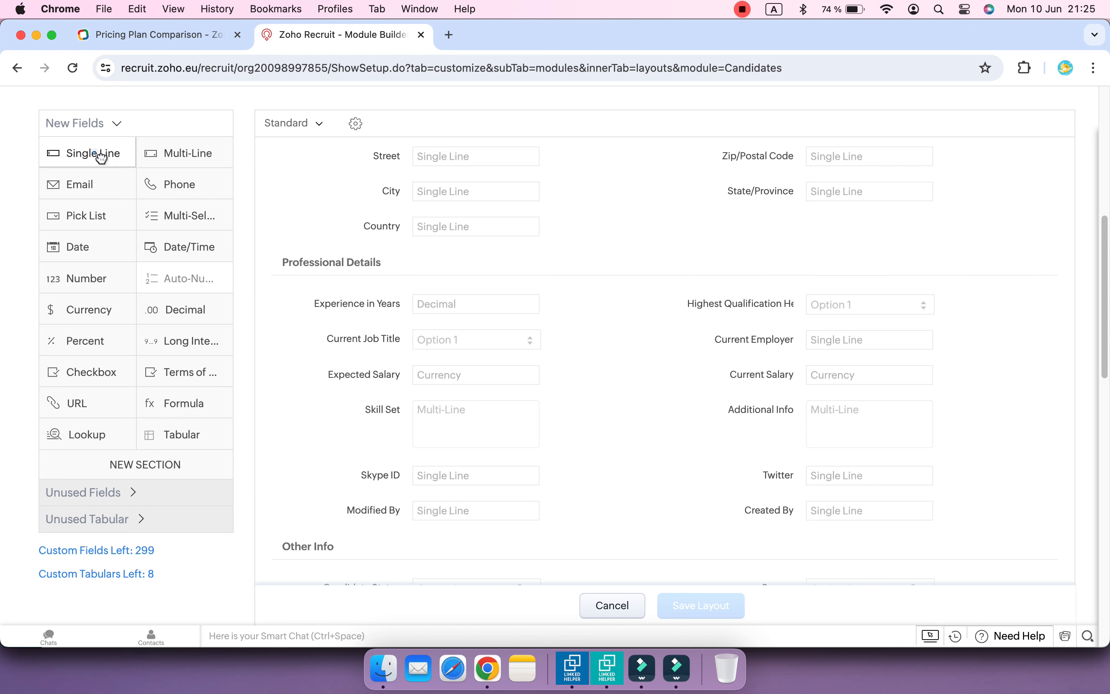
drag(101, 158, 396, 359)
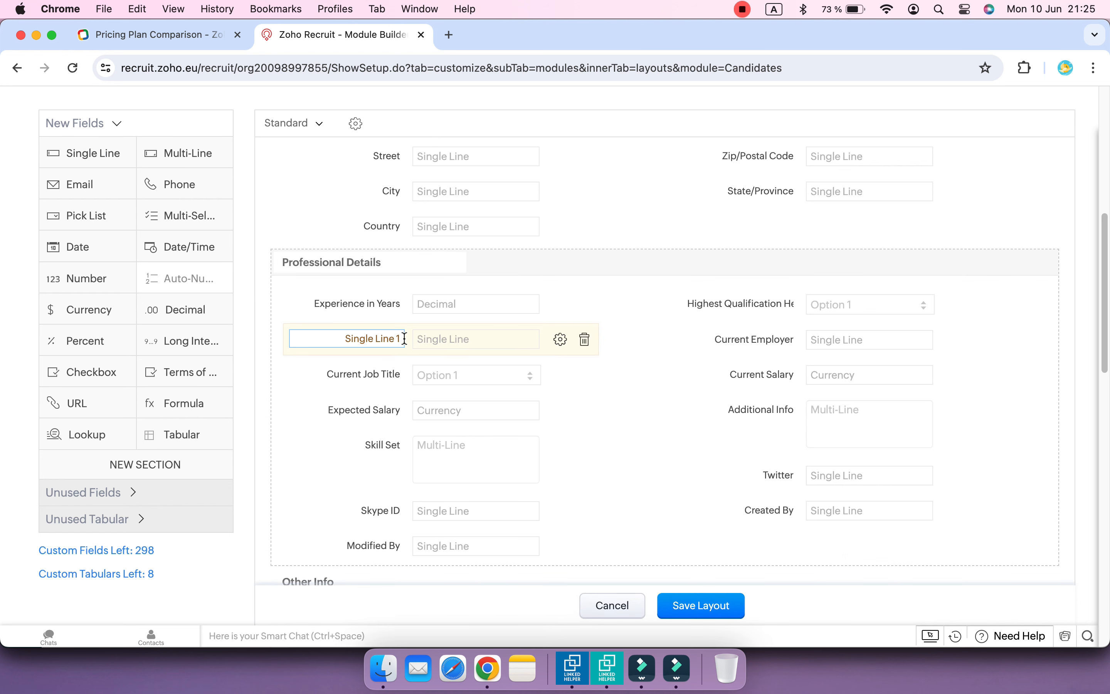
triple_click(403, 339)
text(Current Position)
click(615, 373)
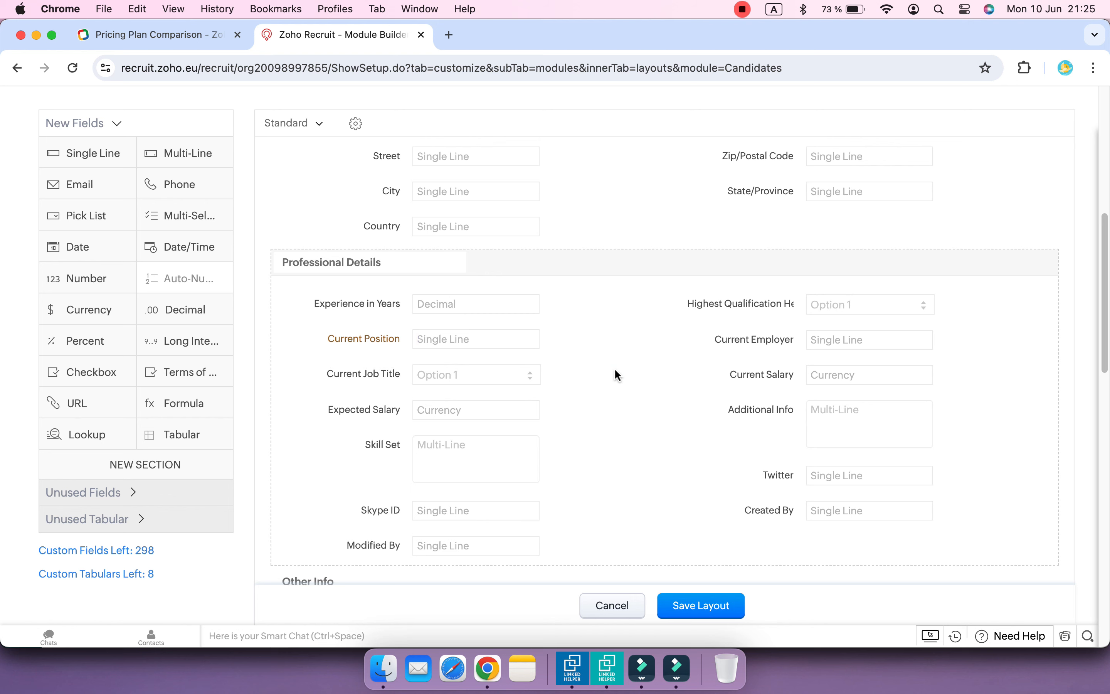
click(702, 604)
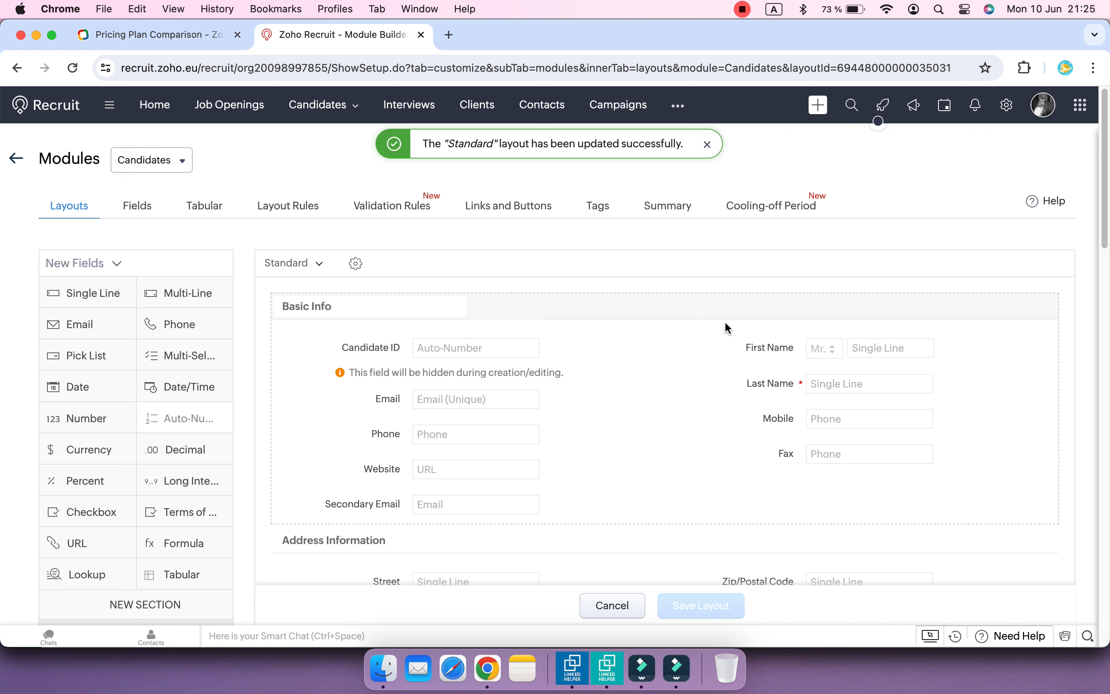
- View the Candidates module's field listing, return to its layout, and switch back to Linked Helper
click(153, 216)
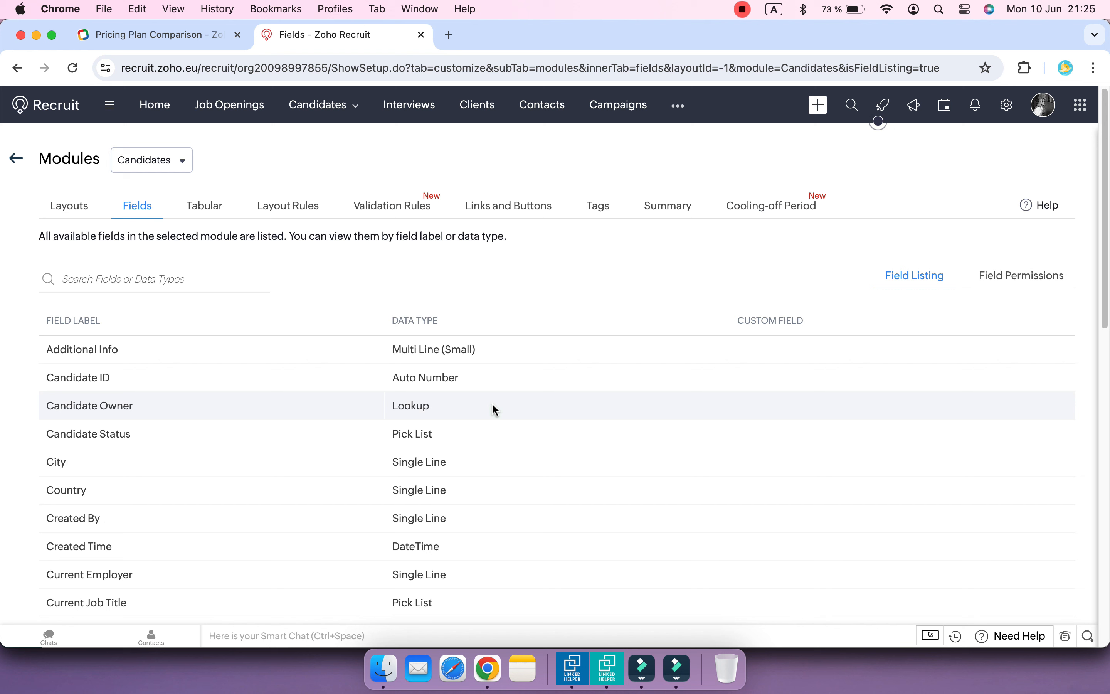
click(76, 214)
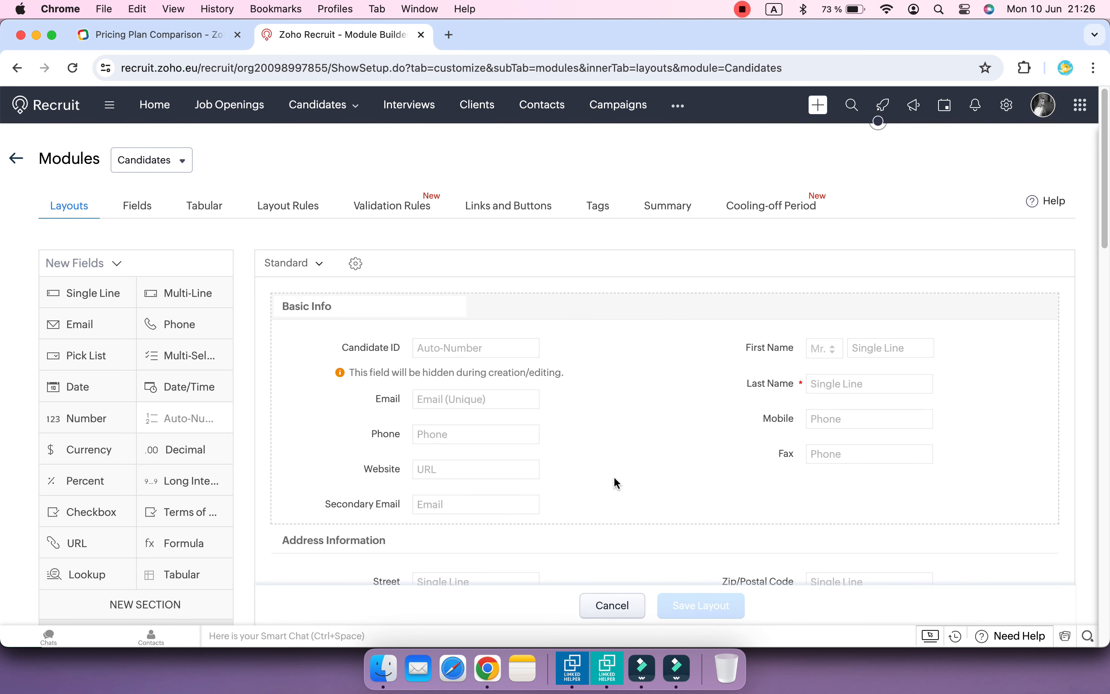
click(614, 669)
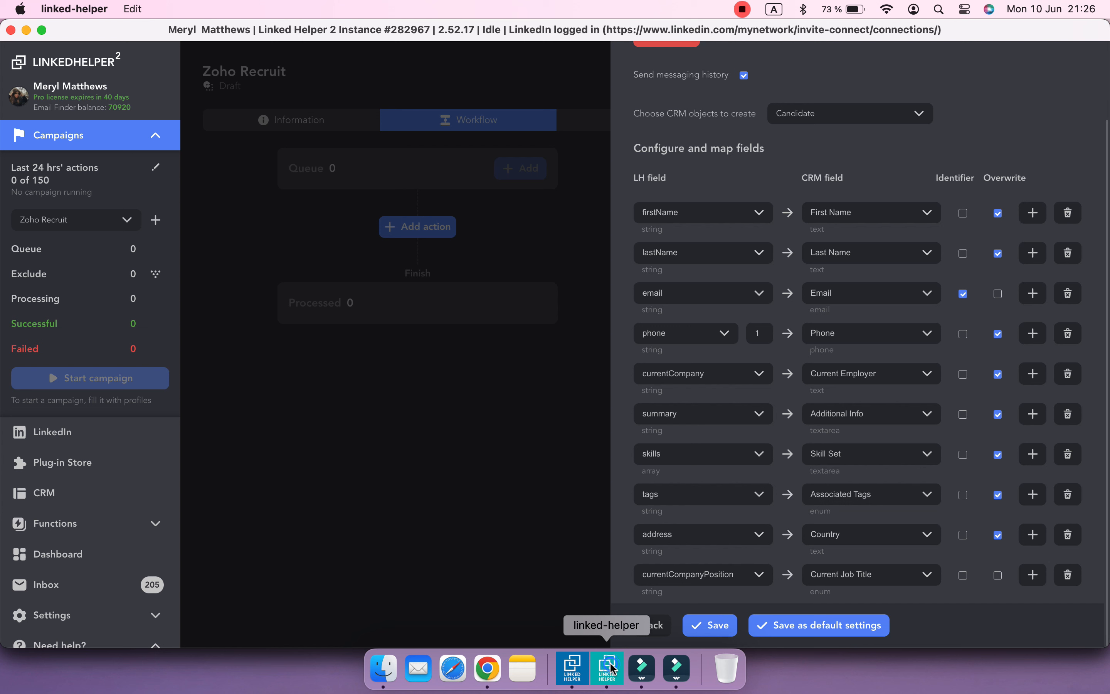
- Search the CRM fields of the currentCompanyPosition row for "pos", and delete that mapping row
click(906, 570)
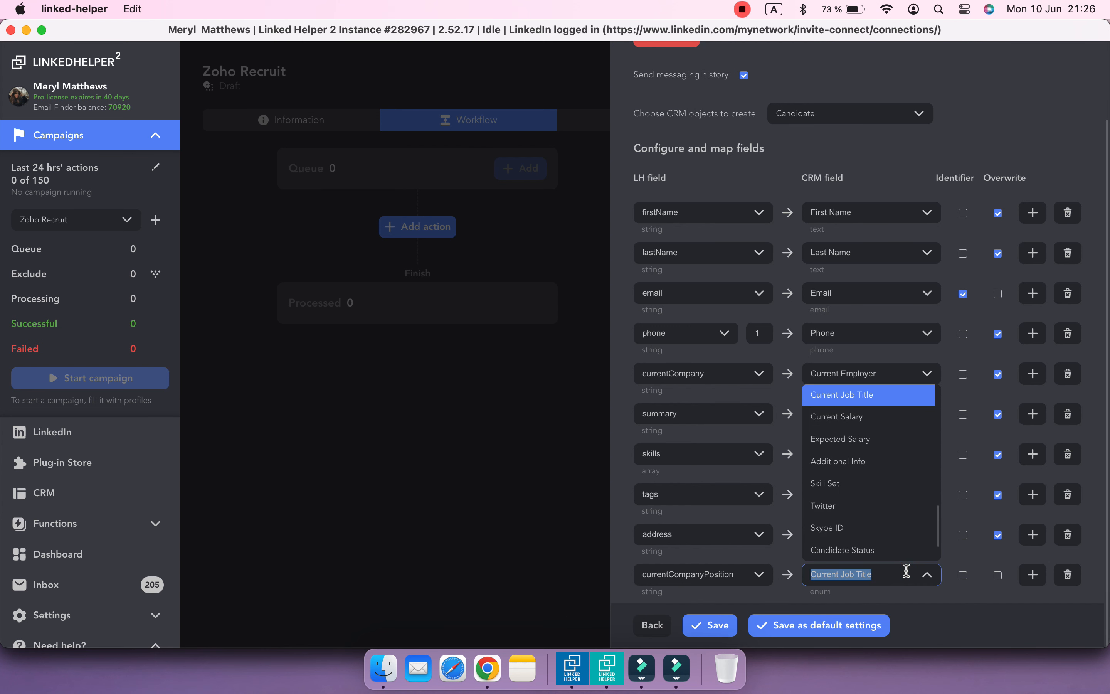
text(pos)
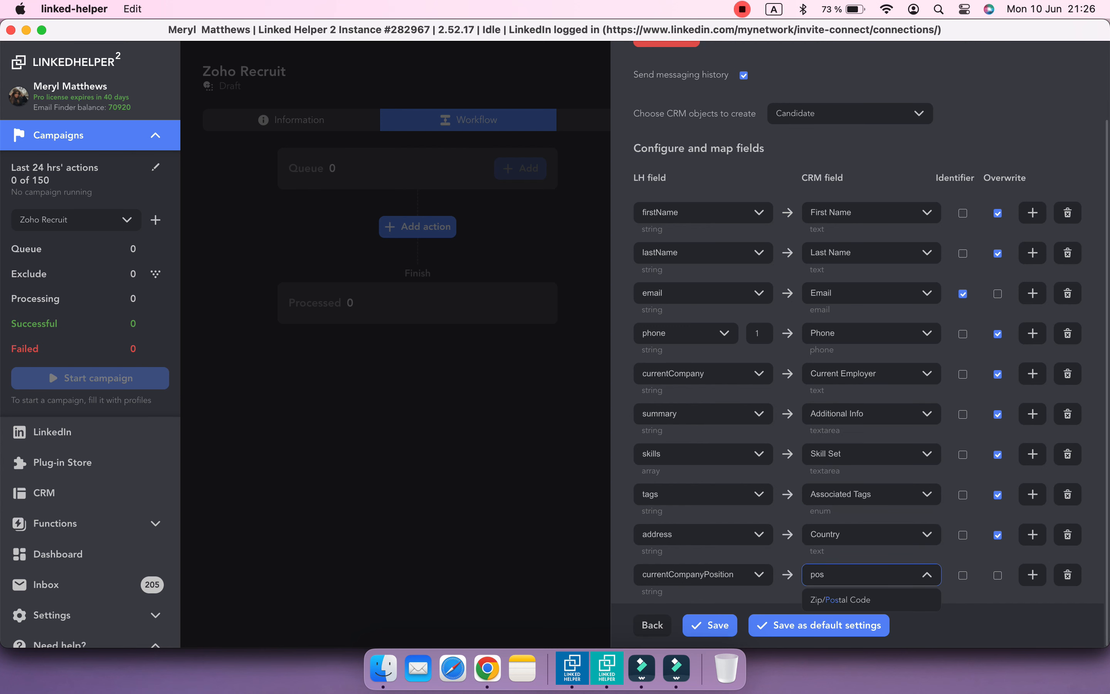
click(984, 586)
click(1068, 582)
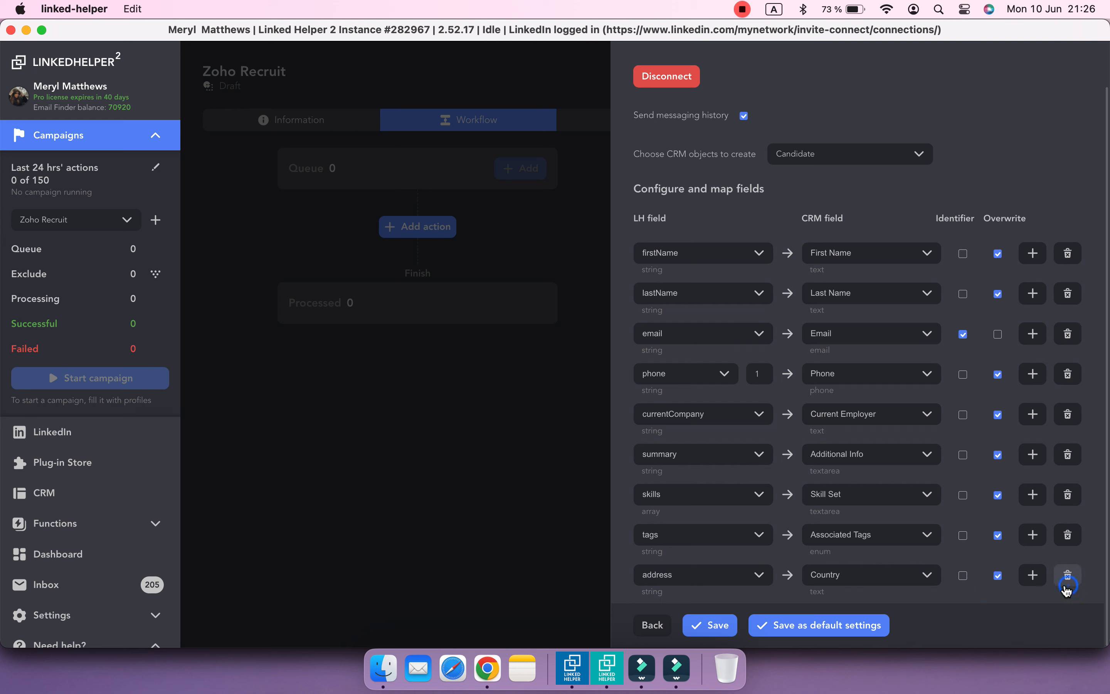
- Save the Zoho Recruit action settings without adding the recommended memberId and publicId identifier fields
click(714, 630)
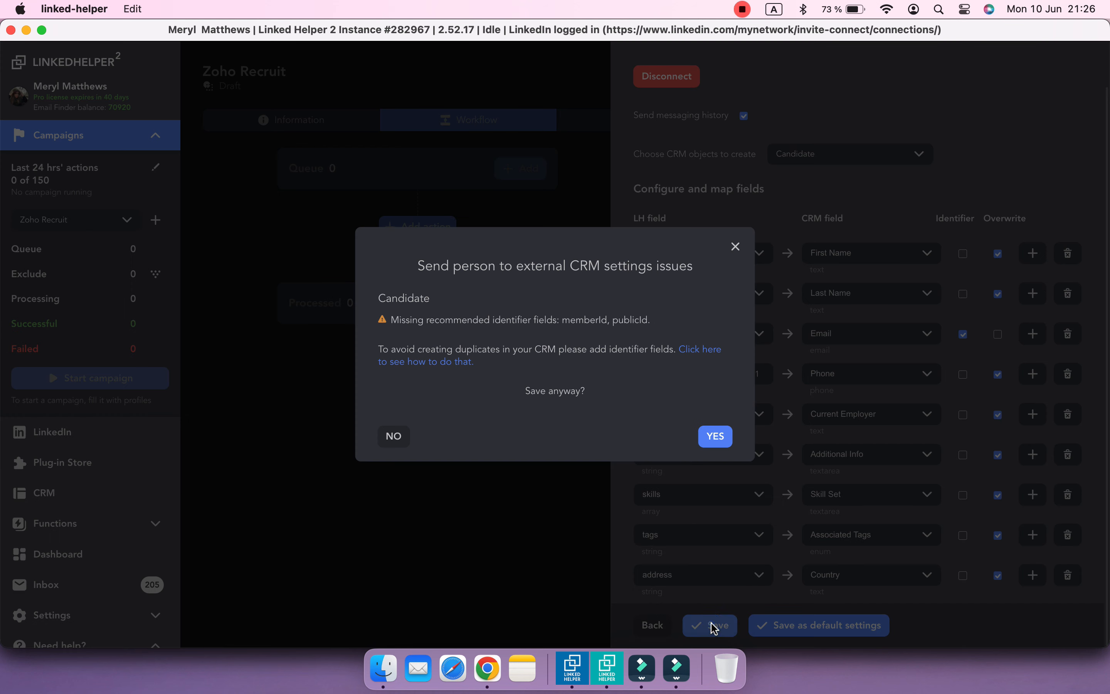
click(716, 436)
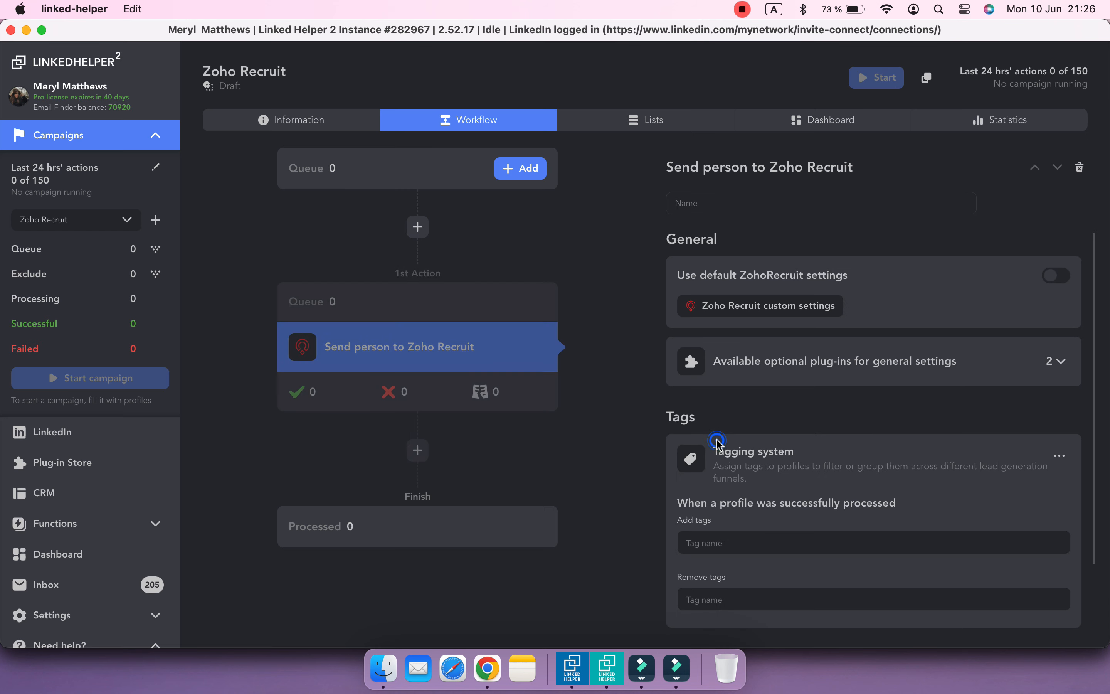
- Add a mapping row in the Zoho Recruit custom settings linking currentCompanyPosition to Current Position, with Overwrite enabled
click(798, 316)
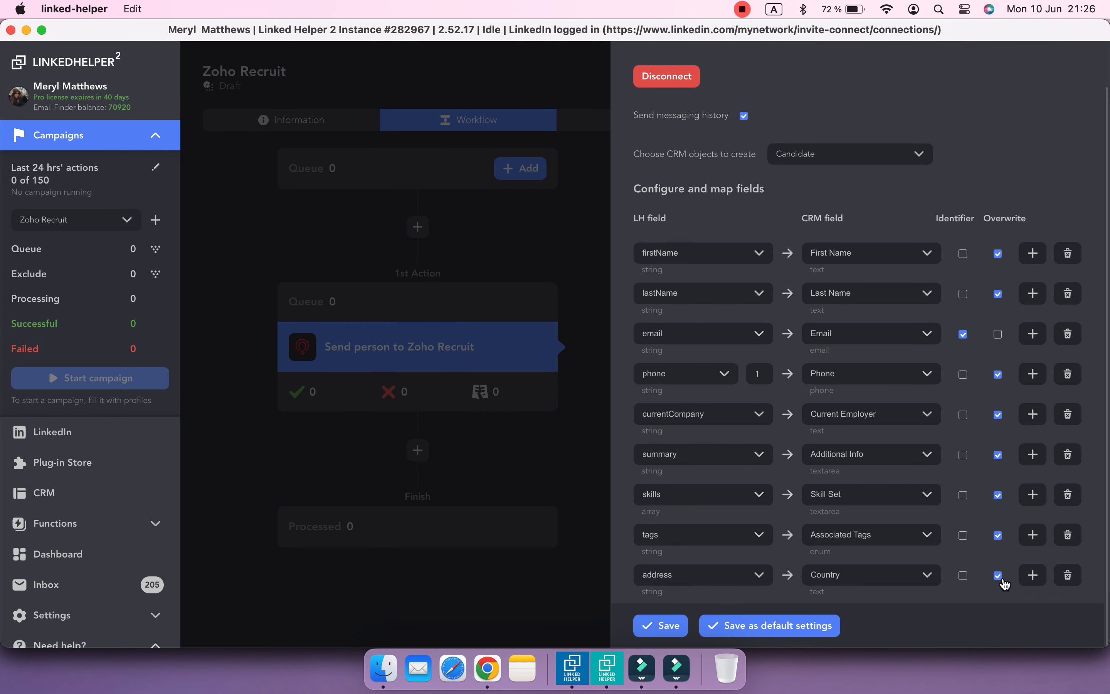
click(1033, 575)
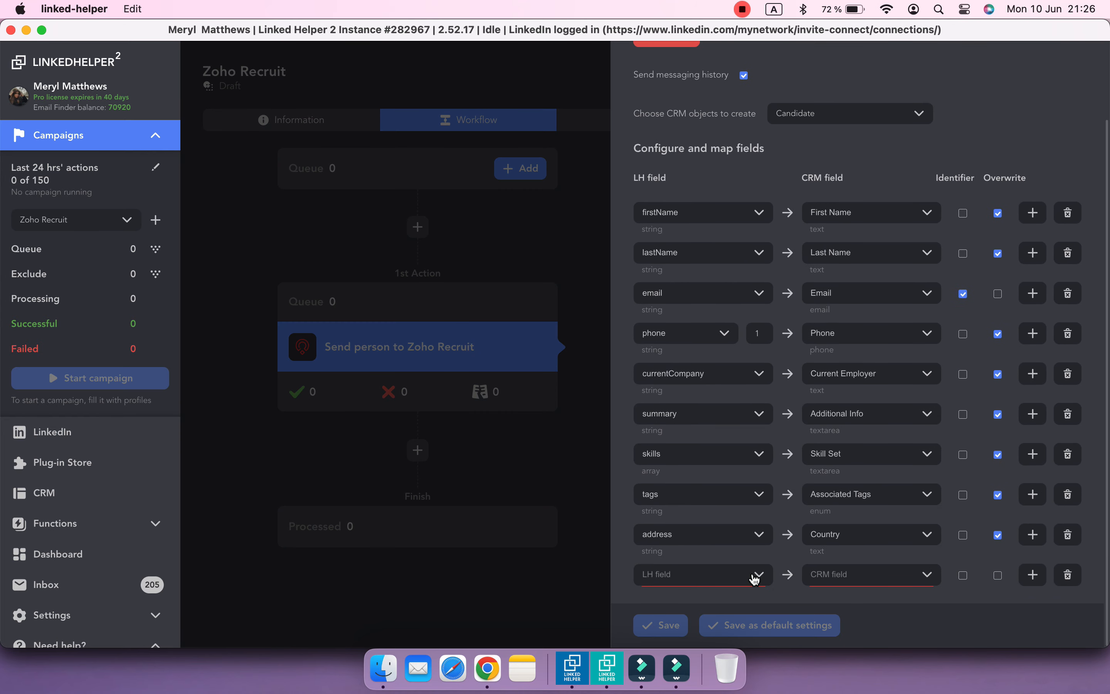
click(755, 579)
text(panyPo)
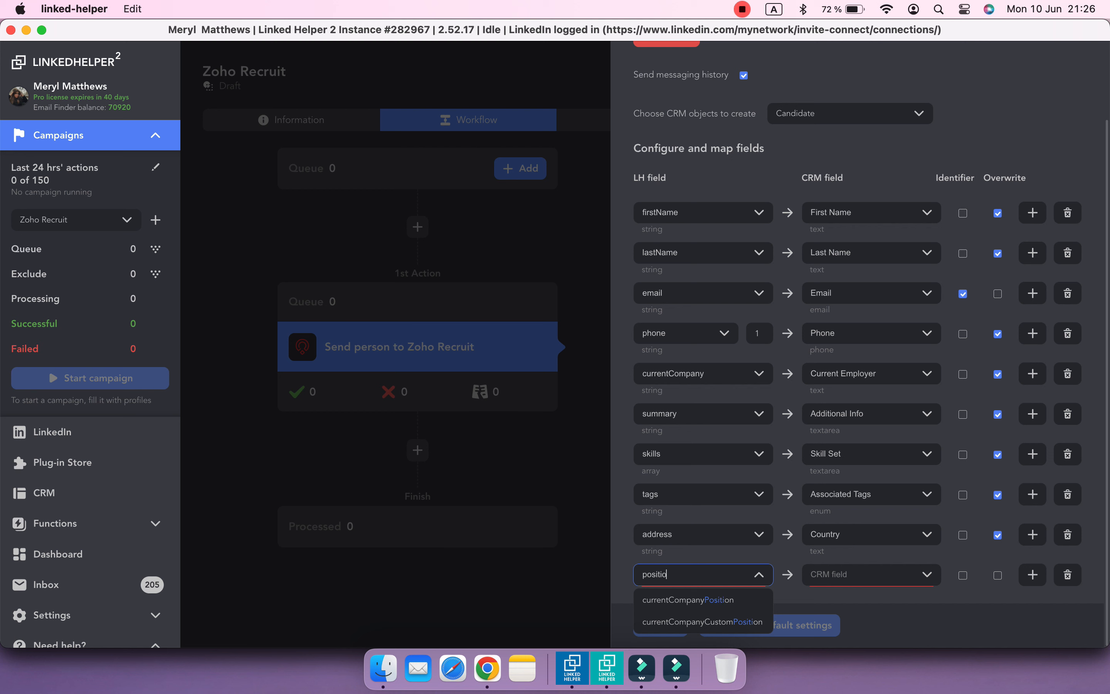
text(sitio)
click(720, 600)
click(836, 574)
text(pos)
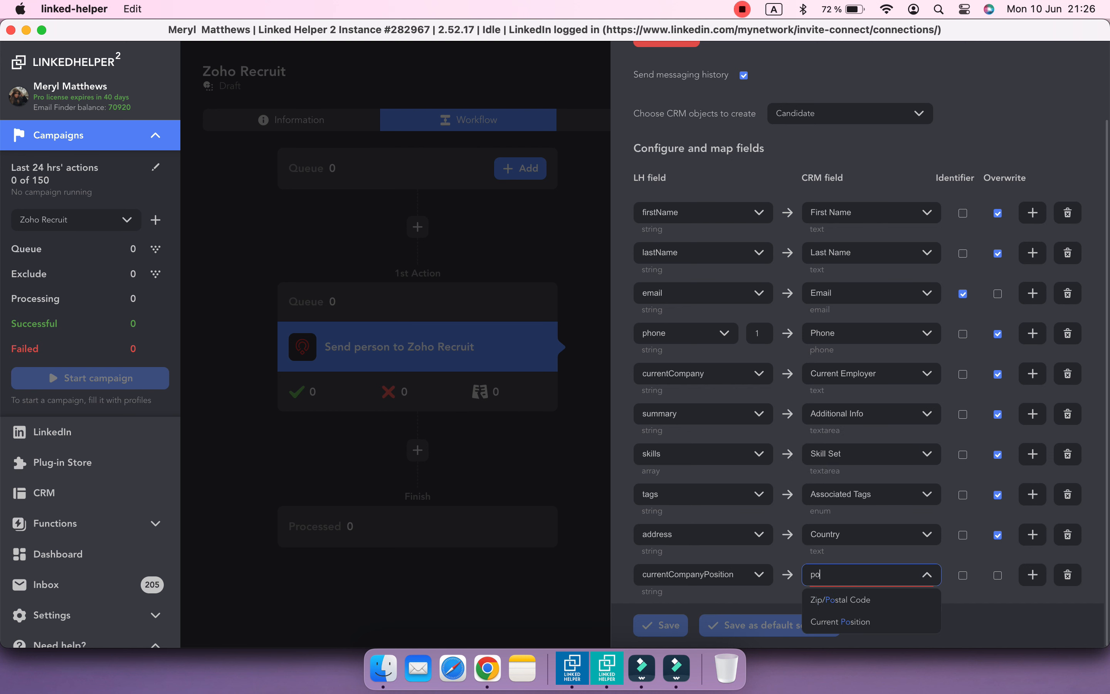
click(899, 623)
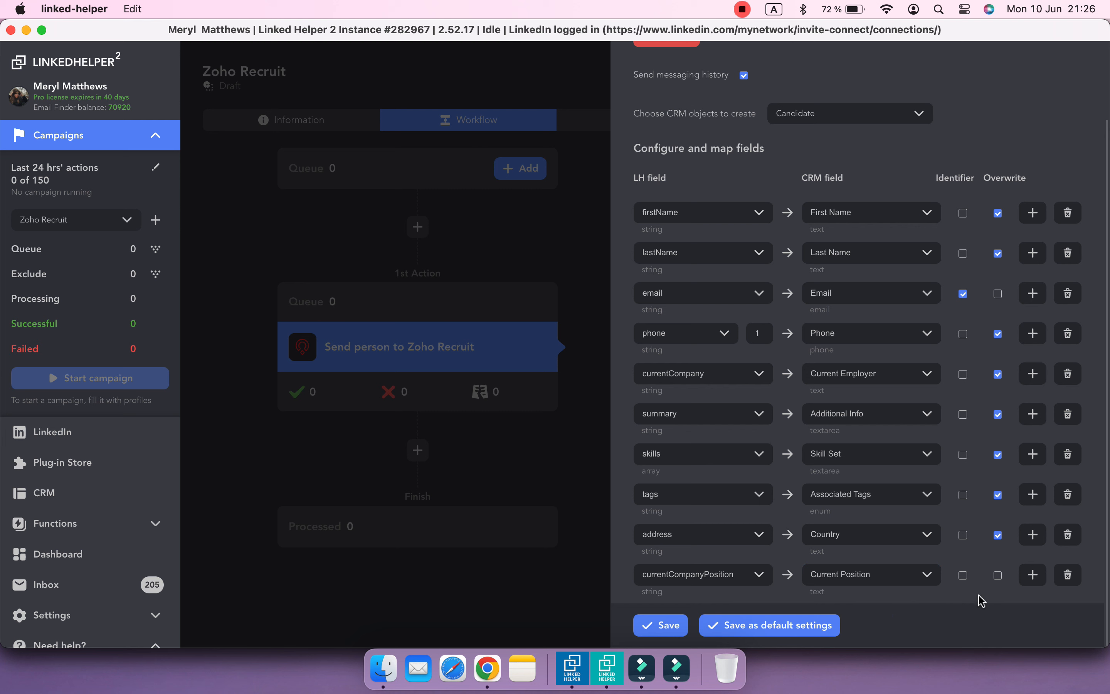
click(999, 577)
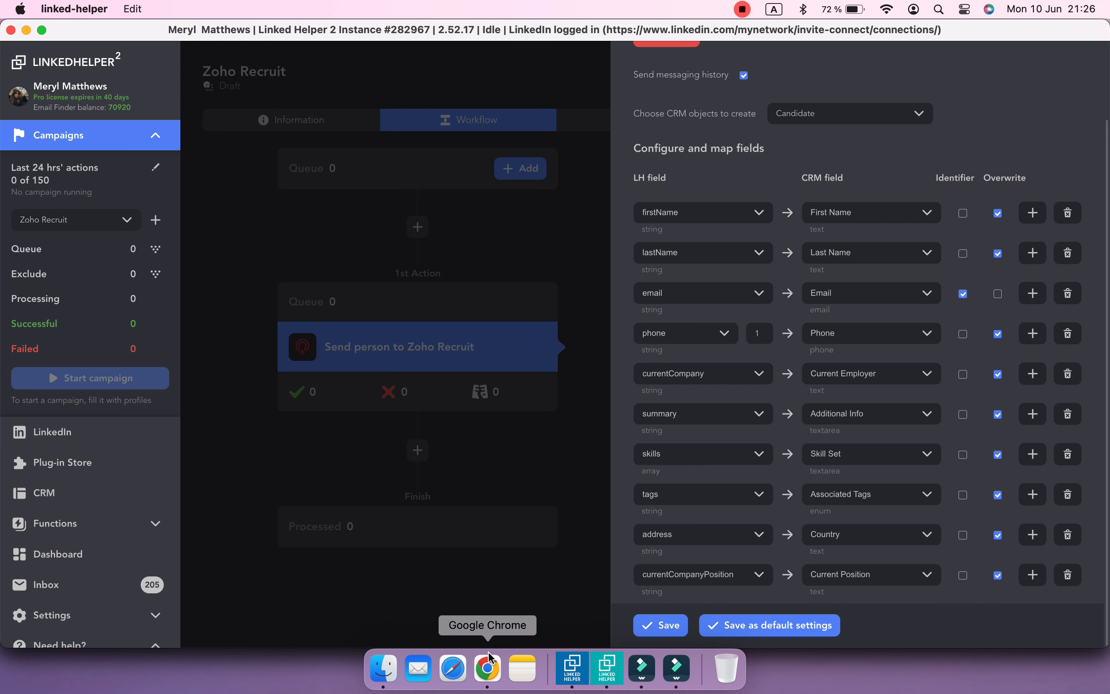
- Switch to Chrome, check the Custom Fields limits in Zoho Recruit's pricing plan comparison, and return to the Candidates layout
click(488, 667)
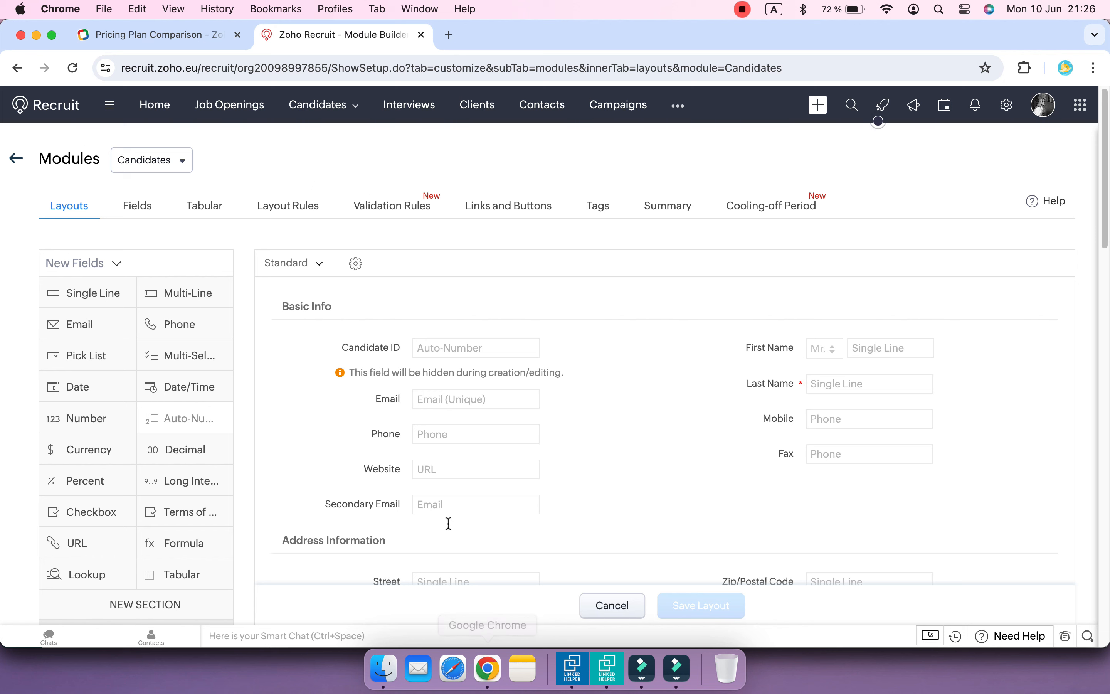
click(182, 42)
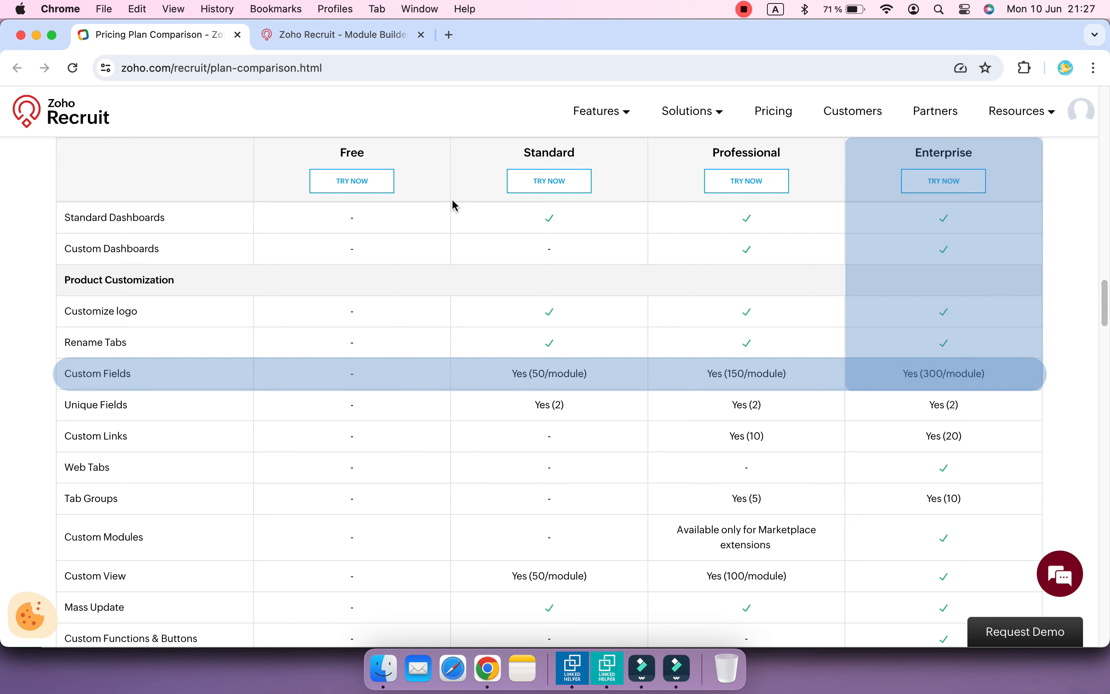
click(371, 38)
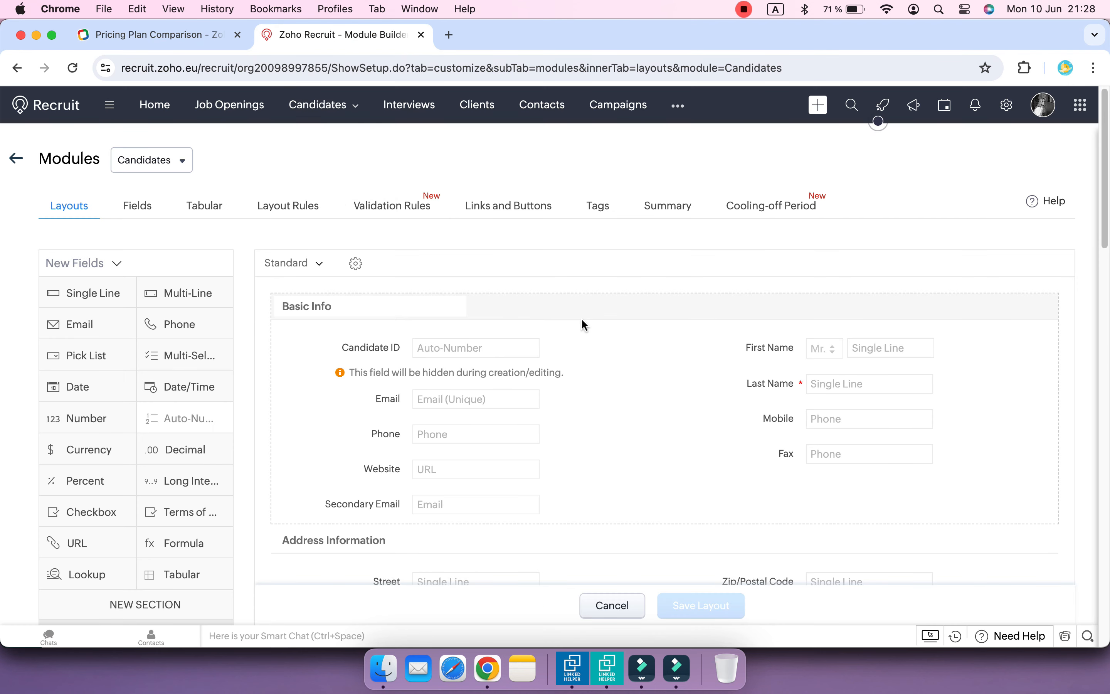
- Add a single-line field named "Connections Count" between Additional Info and Twitter in the Professional Details section
scroll(584, 324, down, 10)
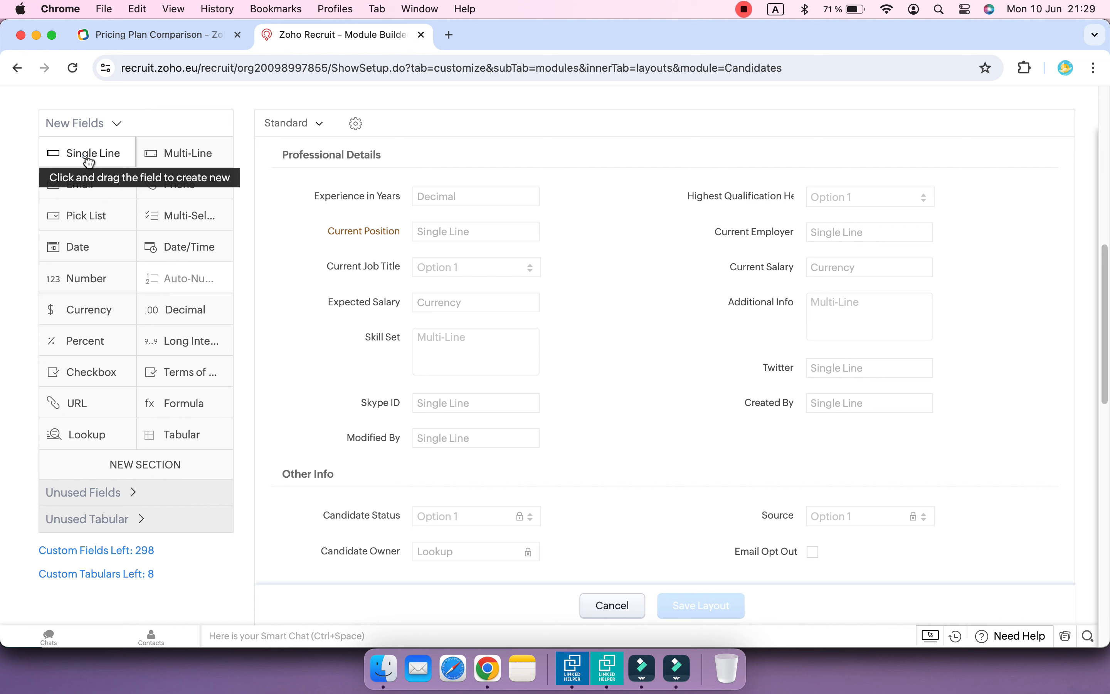
drag(89, 161, 818, 365)
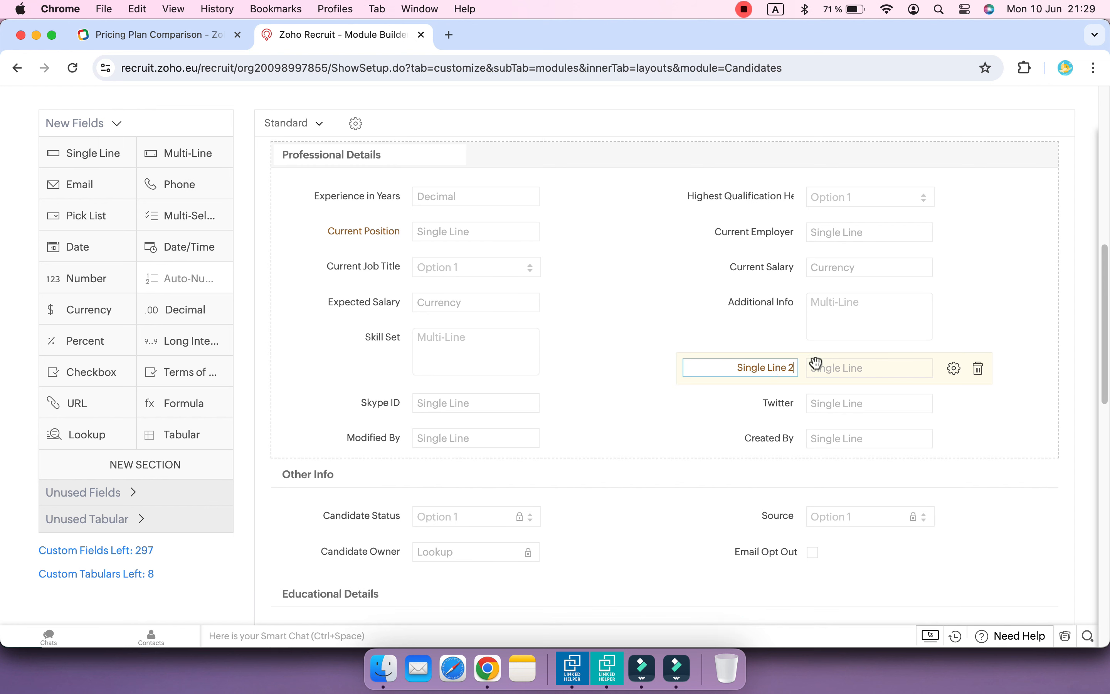
click(778, 369)
text(Connections Count)
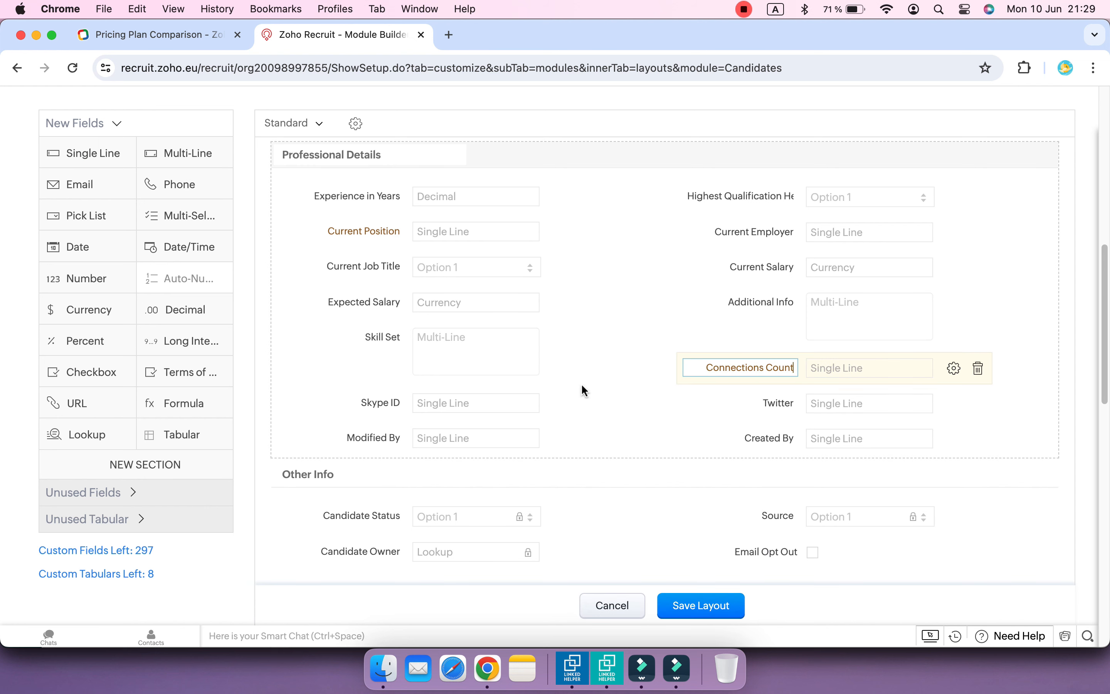
- Add a single-line field named "Mutual Total" directly below Connections Count
drag(94, 151, 779, 403)
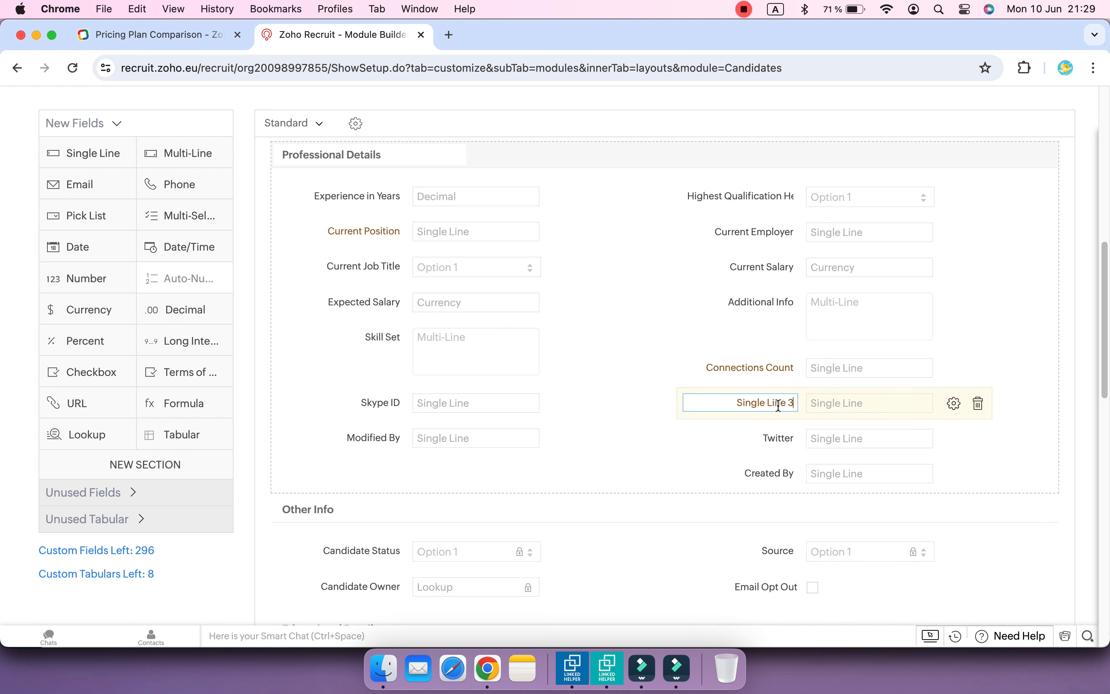
key(super+a)
text(Mutual)
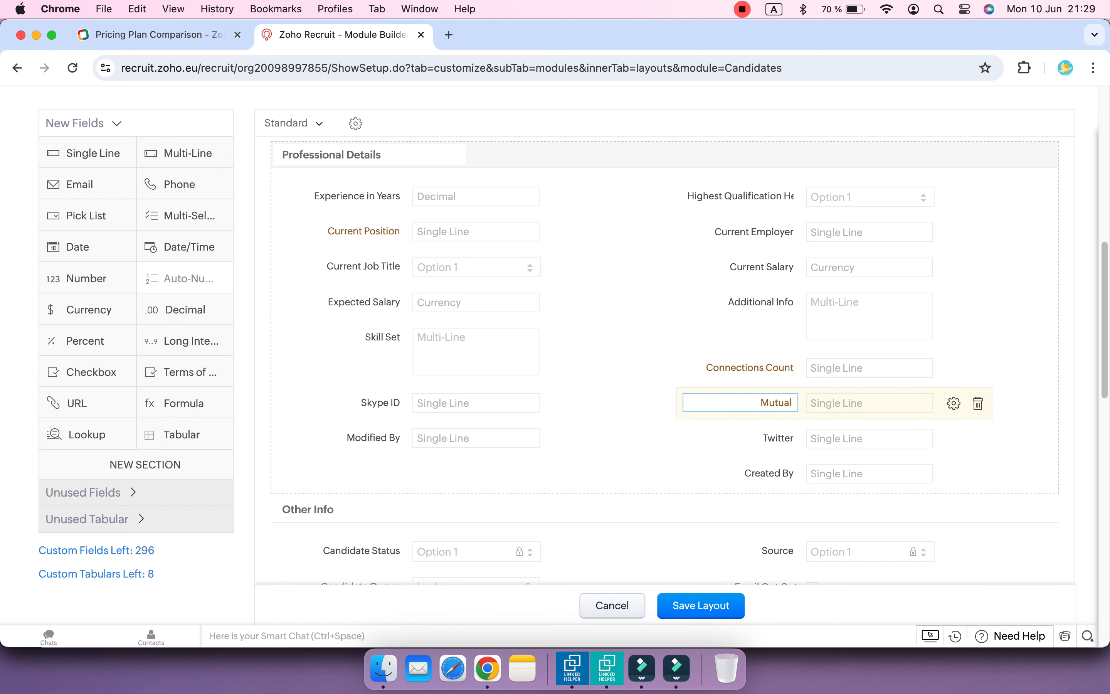
text( Total)
- Add a single-line field named "Campaign Name" below Mutual Total and save the Candidates layout
drag(60, 154, 709, 436)
key(super+a)
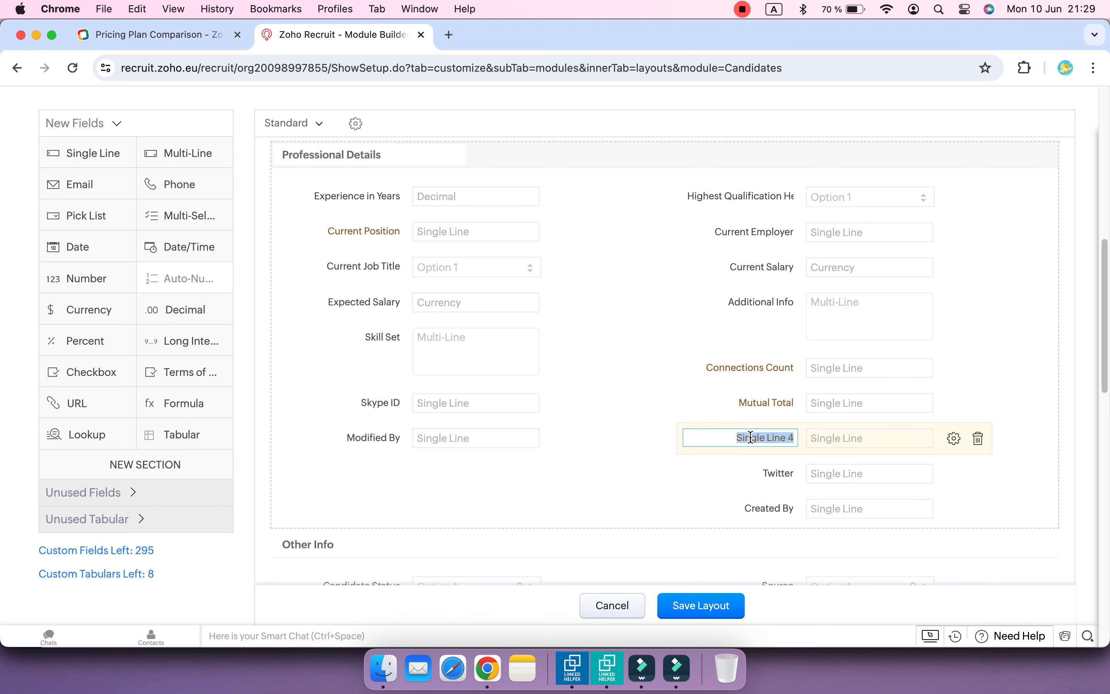
text(Campaign Name)
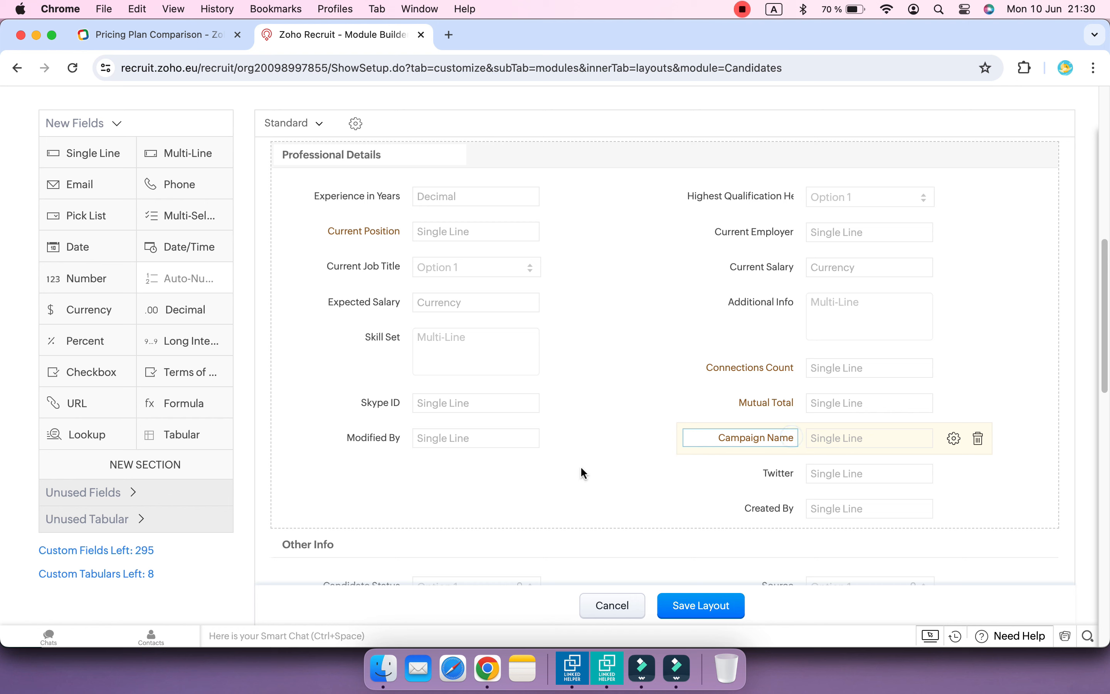
click(582, 472)
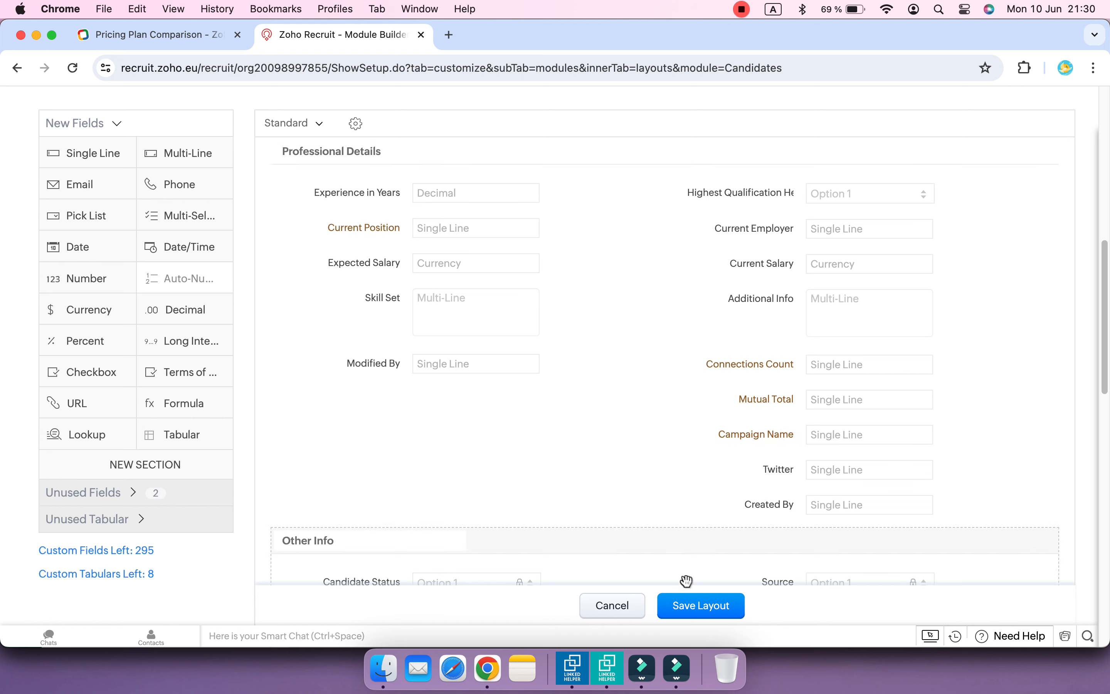
click(683, 604)
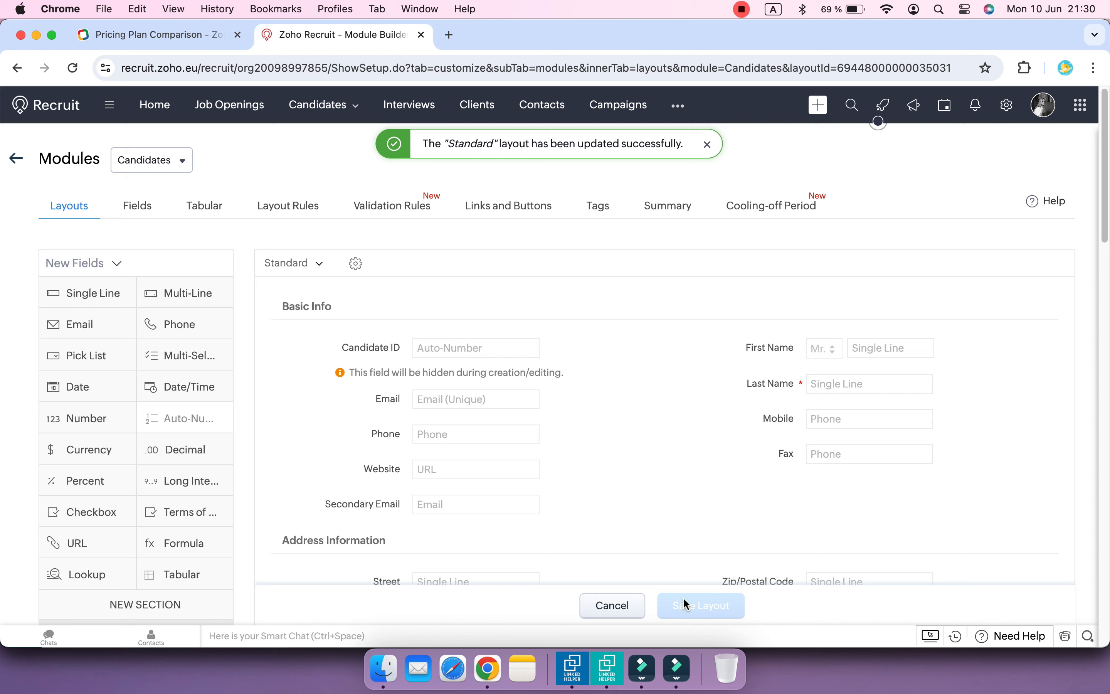
- Switch to Linked Helper and save the Zoho Recruit action settings without adding the recommended identifier fields
click(603, 666)
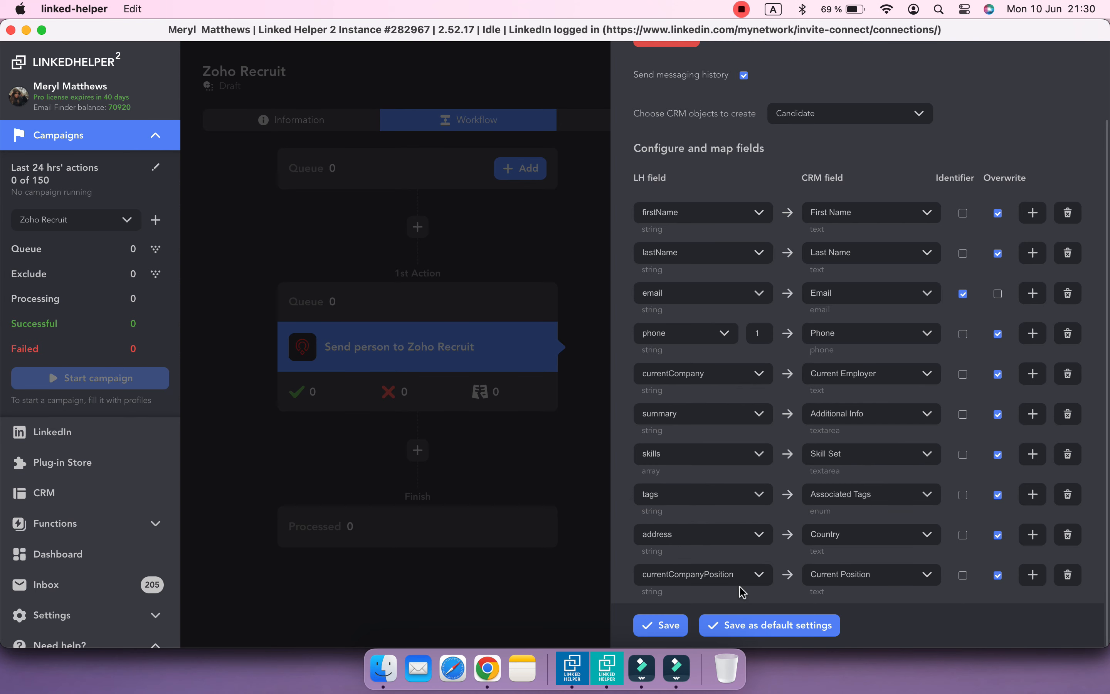
click(666, 628)
click(710, 438)
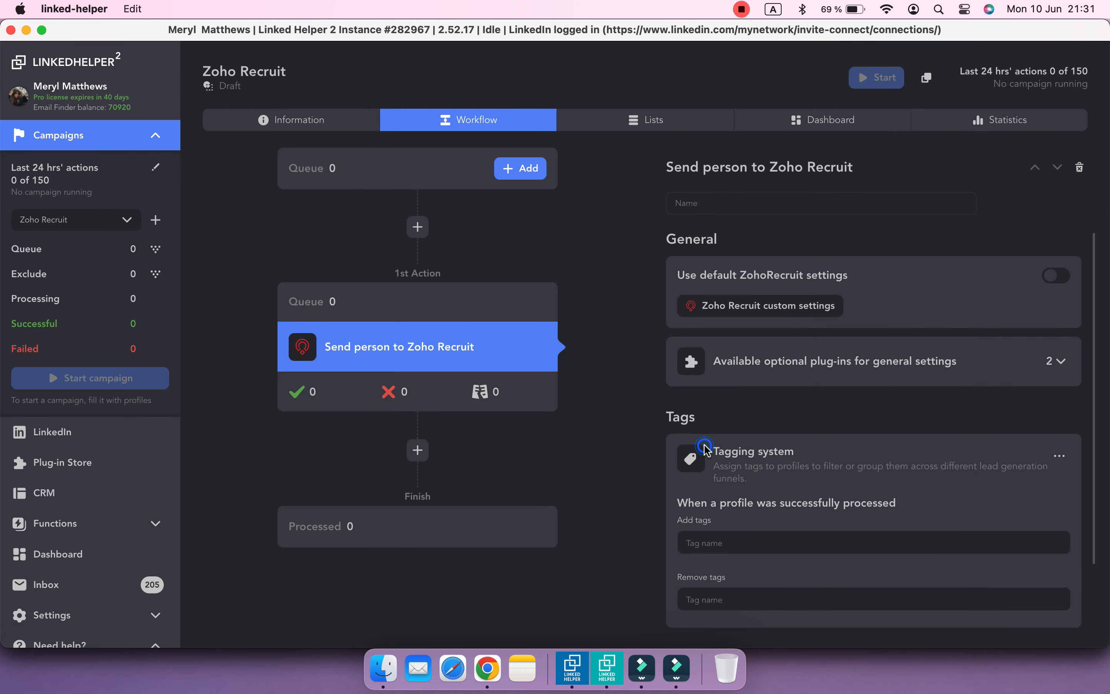
- Reopen the Zoho Recruit custom settings and add a mapping from connectionCount to Connections Count with Overwrite enabled
click(764, 313)
scroll(982, 514, down, 5)
click(1031, 568)
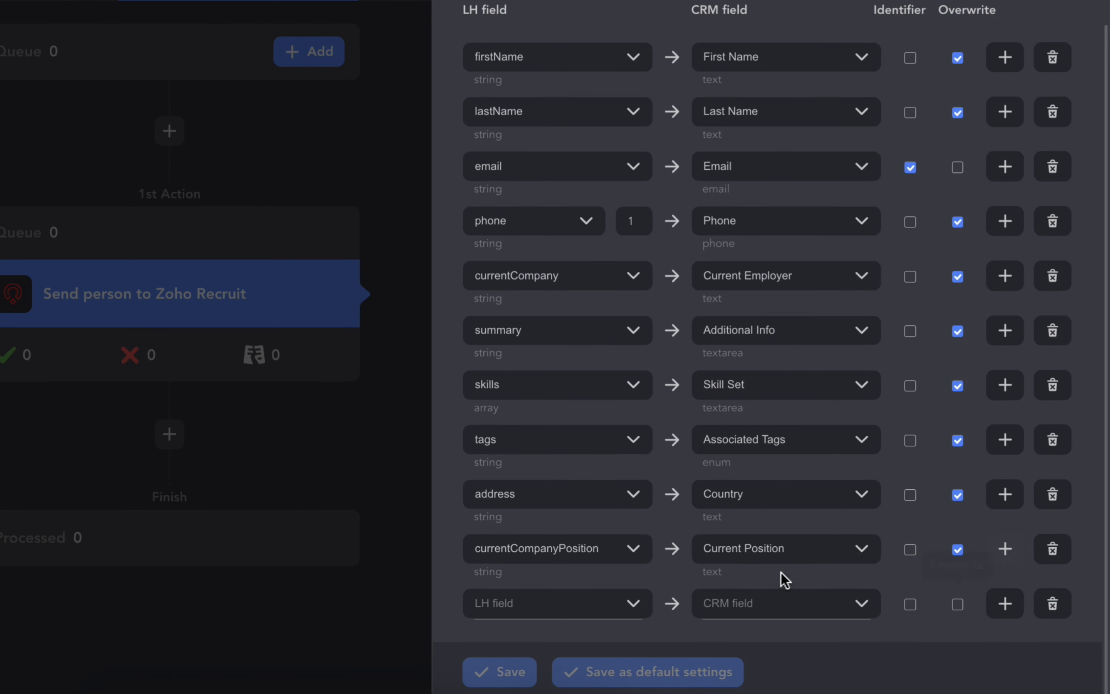
click(719, 570)
text(connec)
click(518, 569)
click(718, 603)
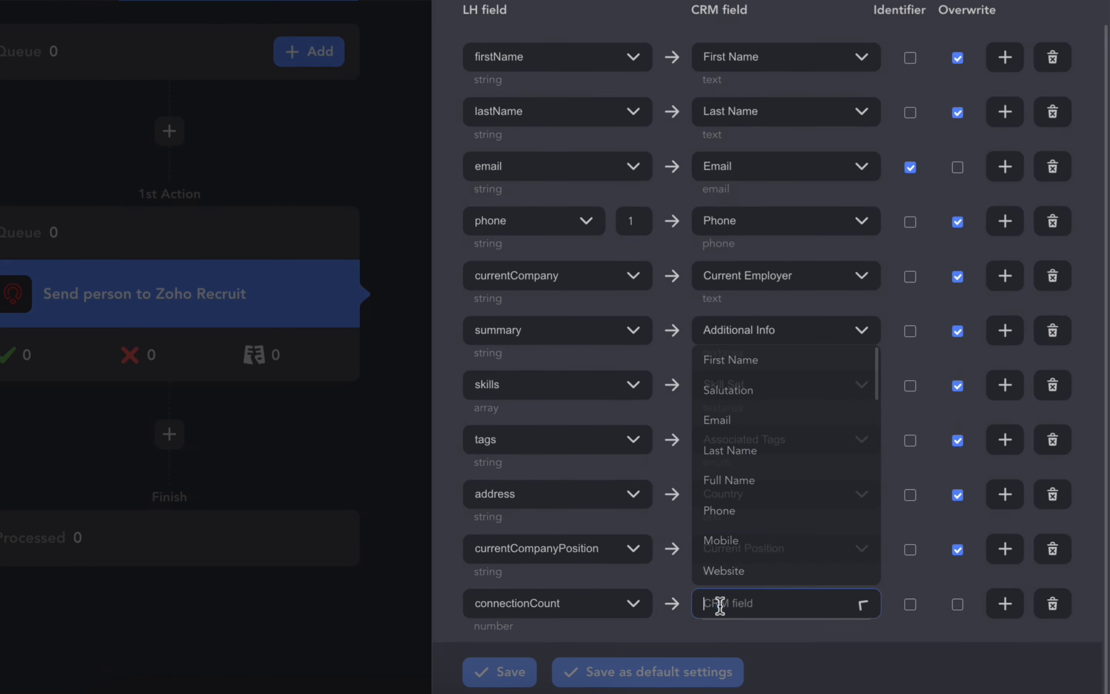
text(conn)
click(771, 633)
click(958, 604)
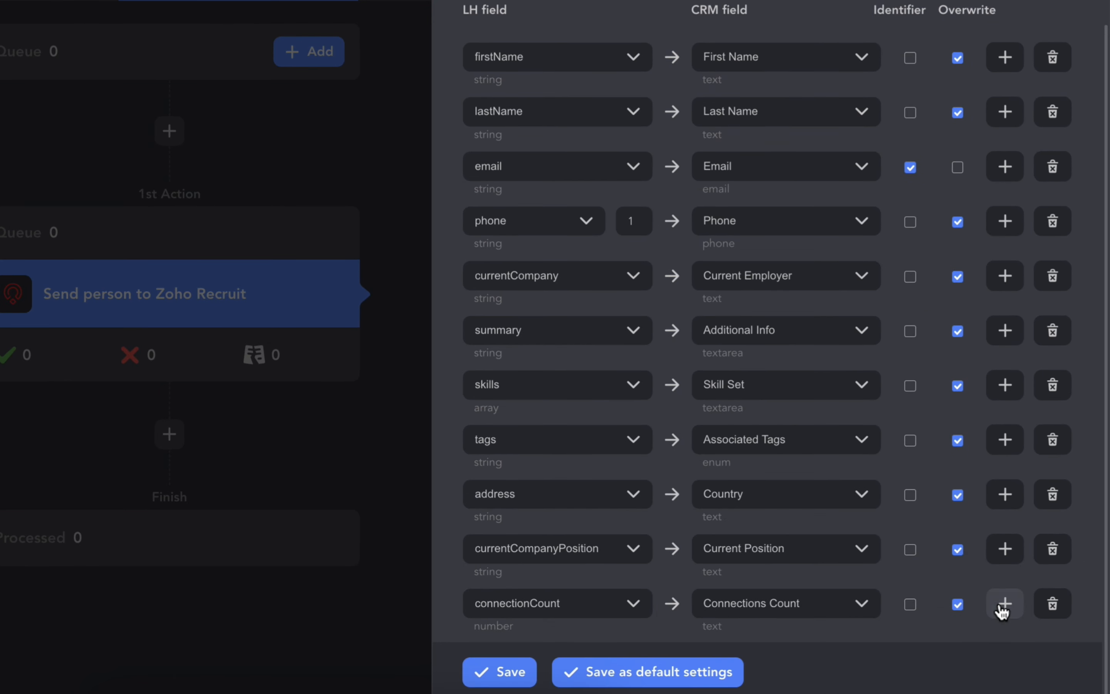
- Add a mapping row linking mutualTotal to the Mutual Total CRM field, with Overwrite enabled
click(1005, 605)
click(619, 603)
text(mutual)
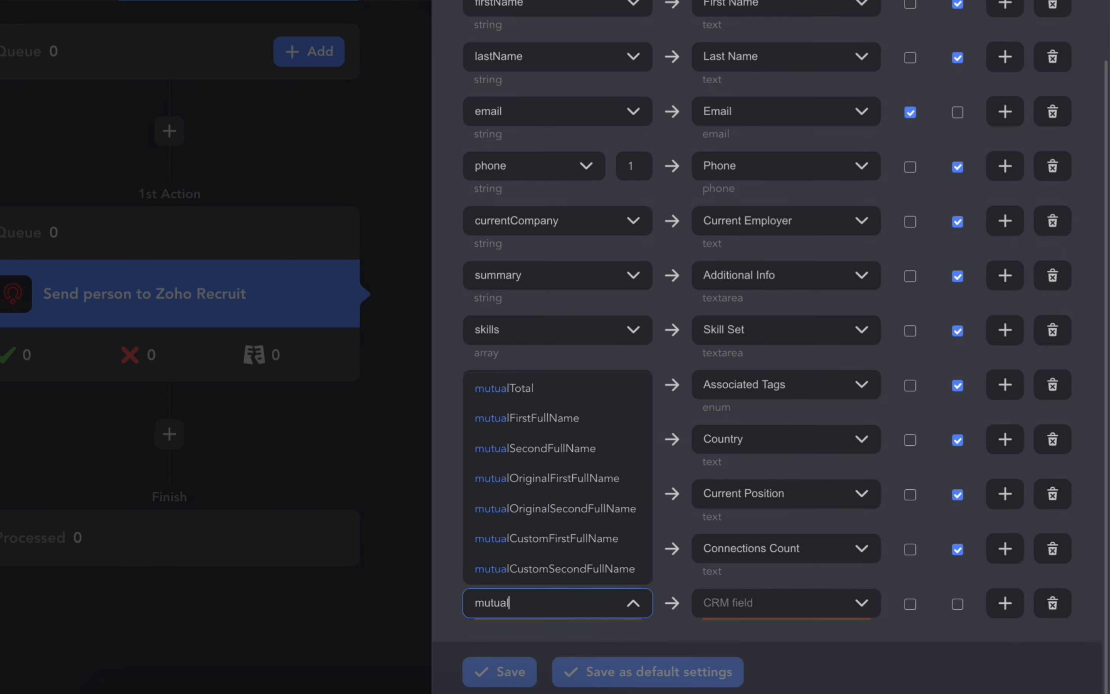
click(553, 390)
click(768, 606)
text(mutua)
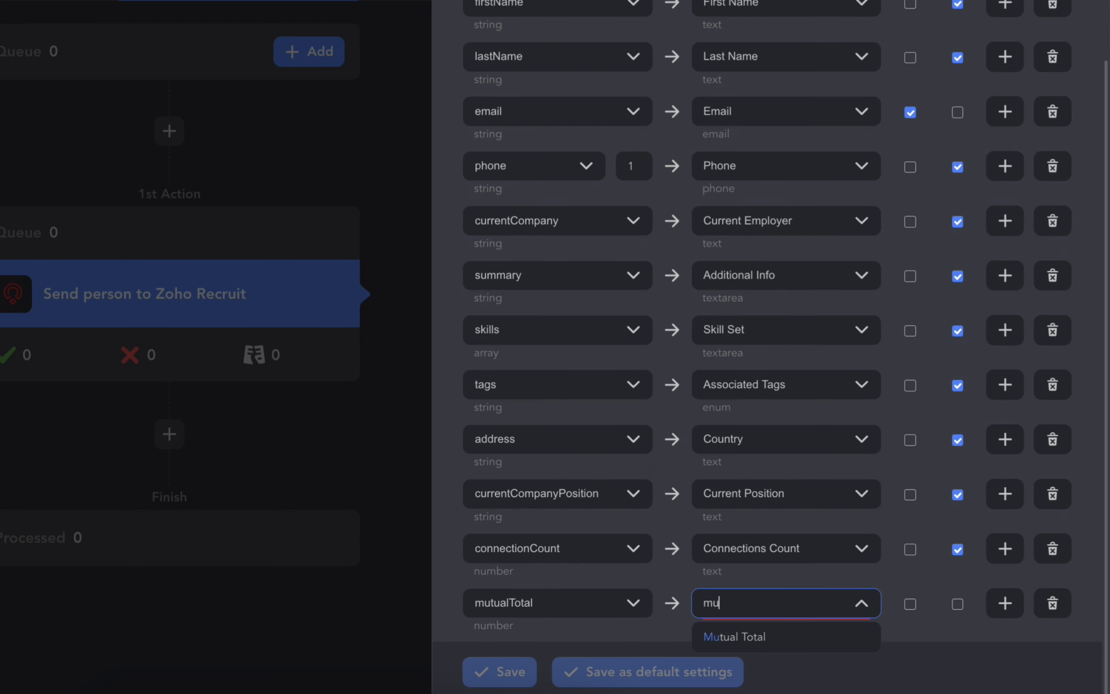
click(770, 636)
click(958, 605)
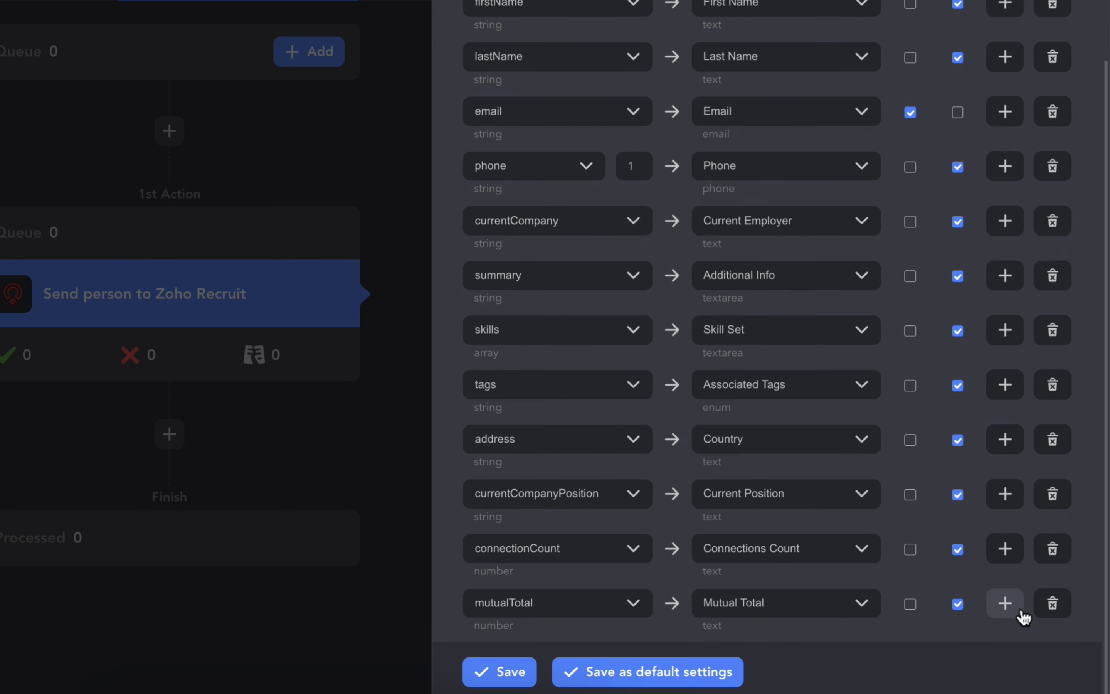
- Map campaignName to Campaign Name with Overwrite enabled, and save the settings without the recommended memberId and publicId identifiers
click(1005, 603)
click(578, 610)
text(camp)
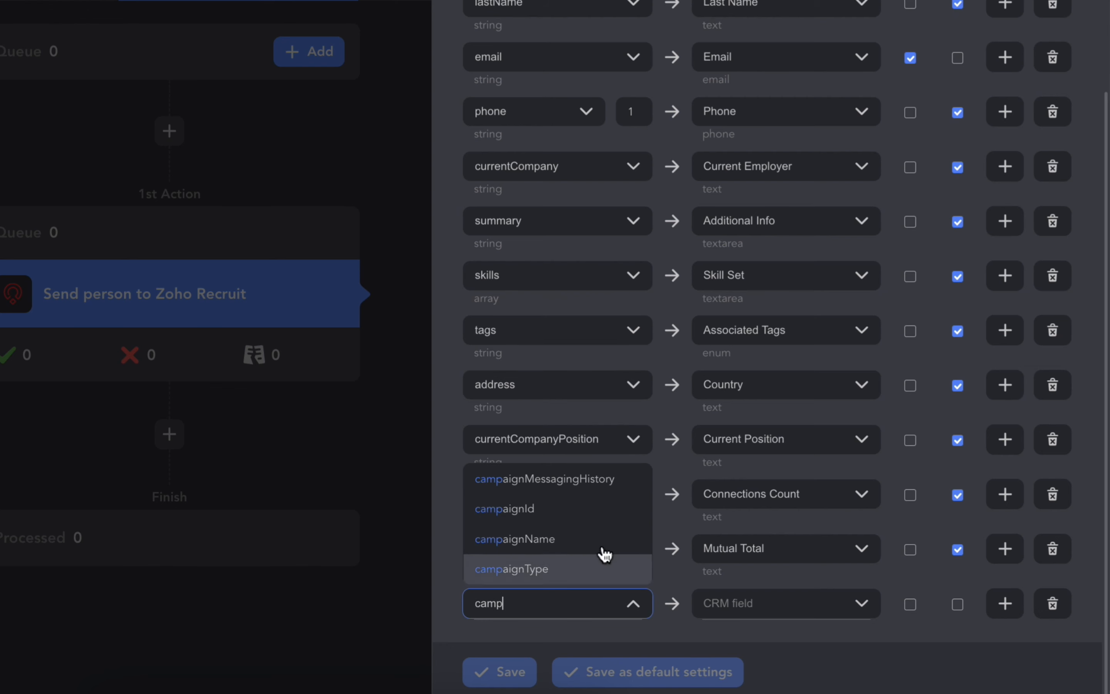
click(603, 547)
click(697, 611)
text(campa)
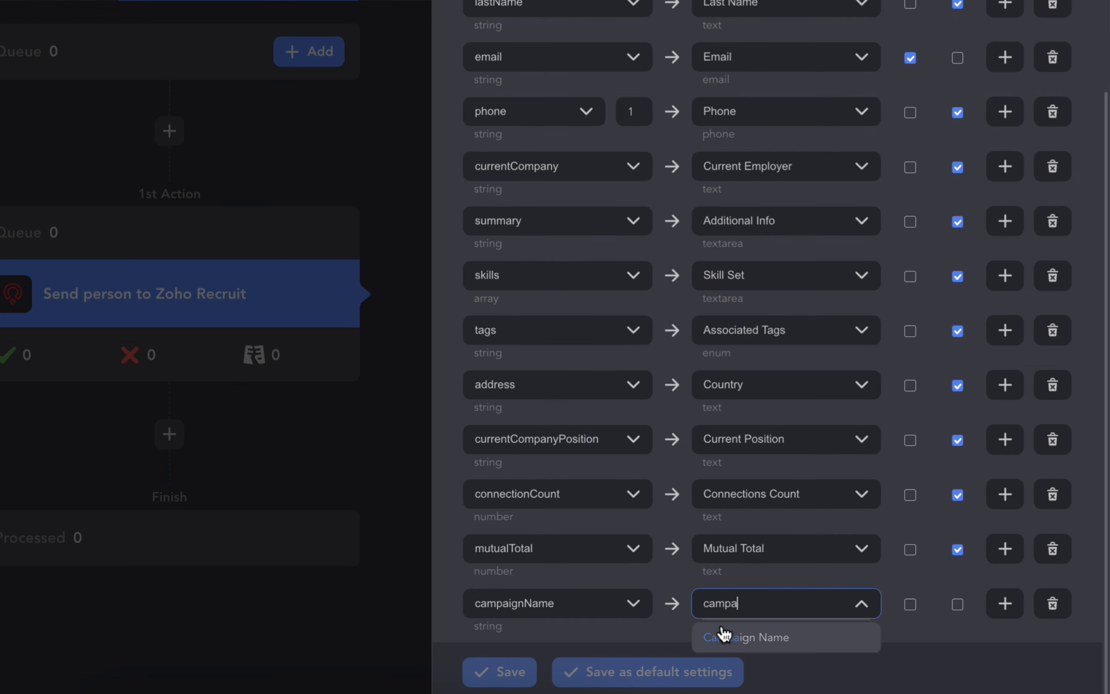
click(741, 637)
click(957, 606)
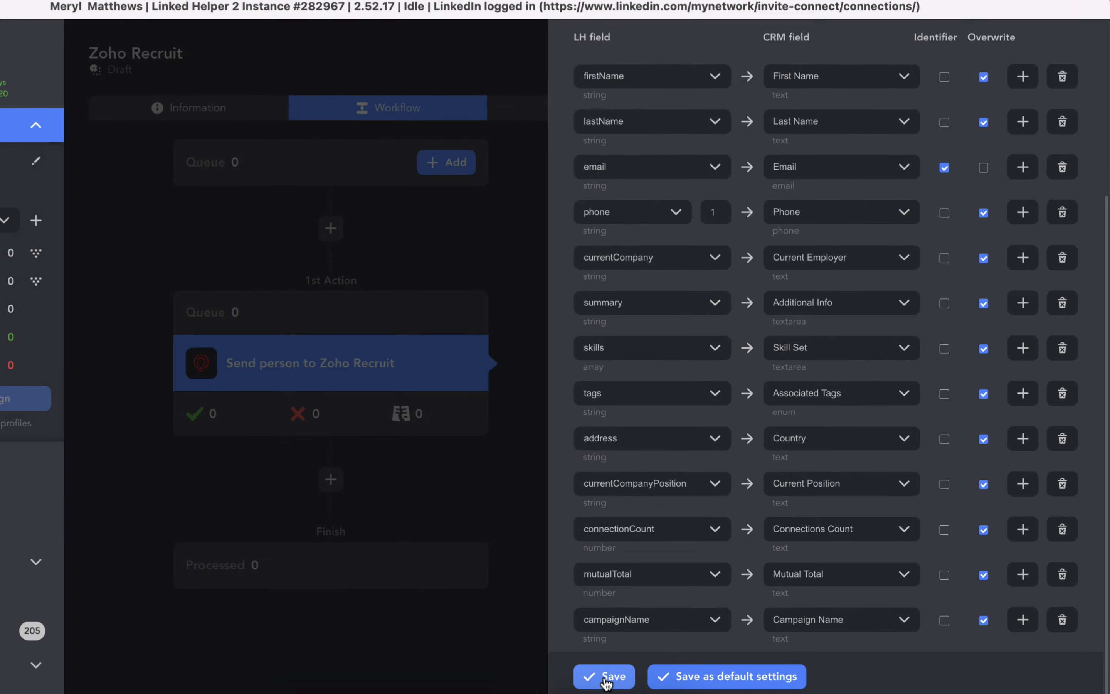
click(607, 679)
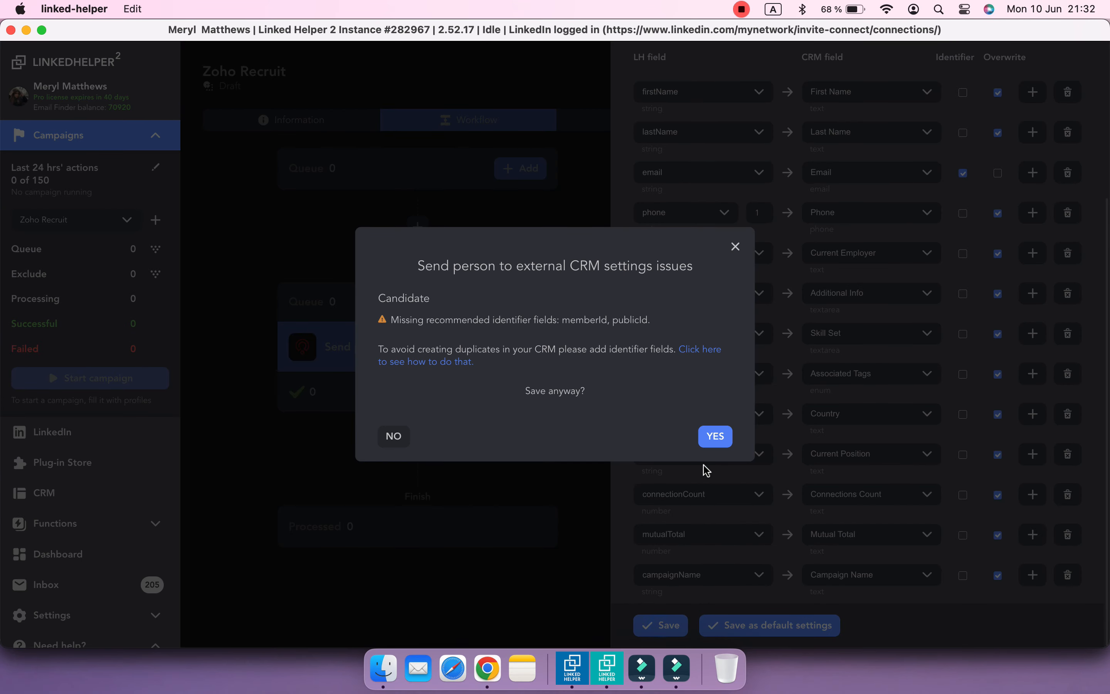
click(715, 437)
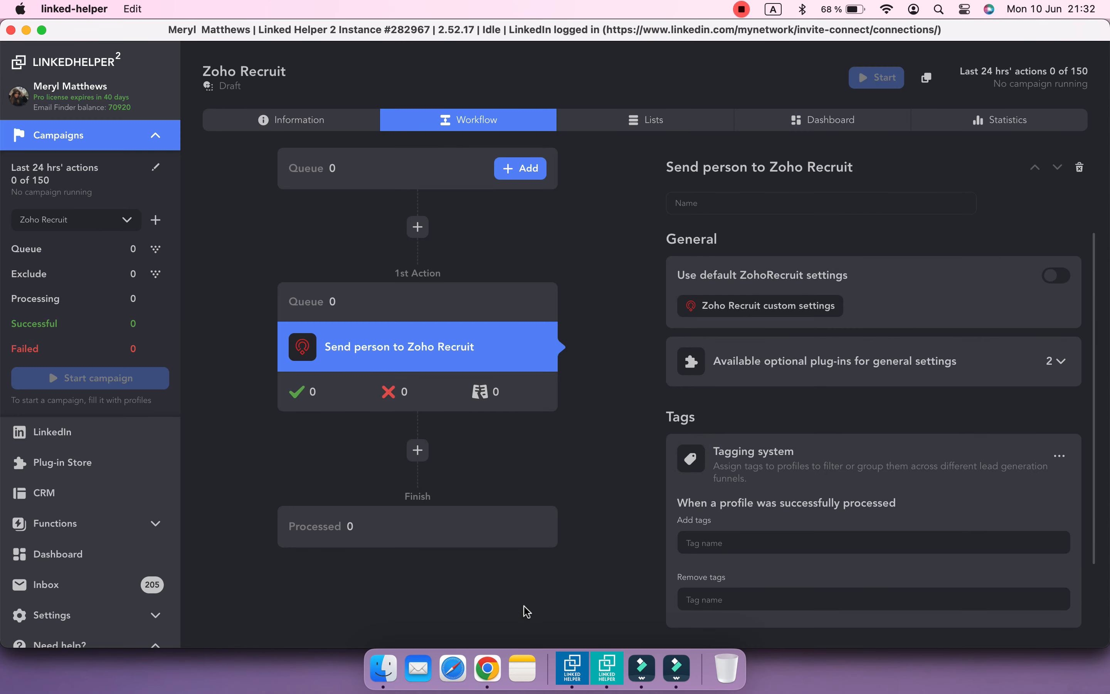
- Switch to the Candidates layout in Chrome and add a single-line field named "Member ID" below Modified By in Professional Details
click(488, 668)
scroll(603, 444, down, 3)
scroll(603, 445, down, 5)
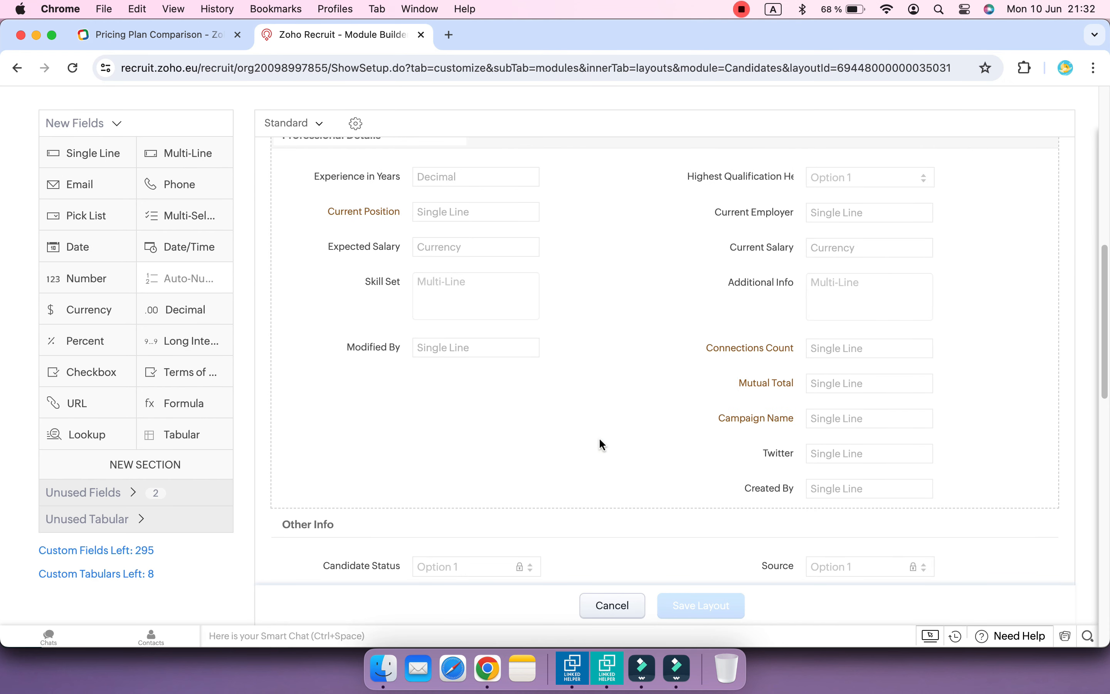
drag(85, 154, 369, 379)
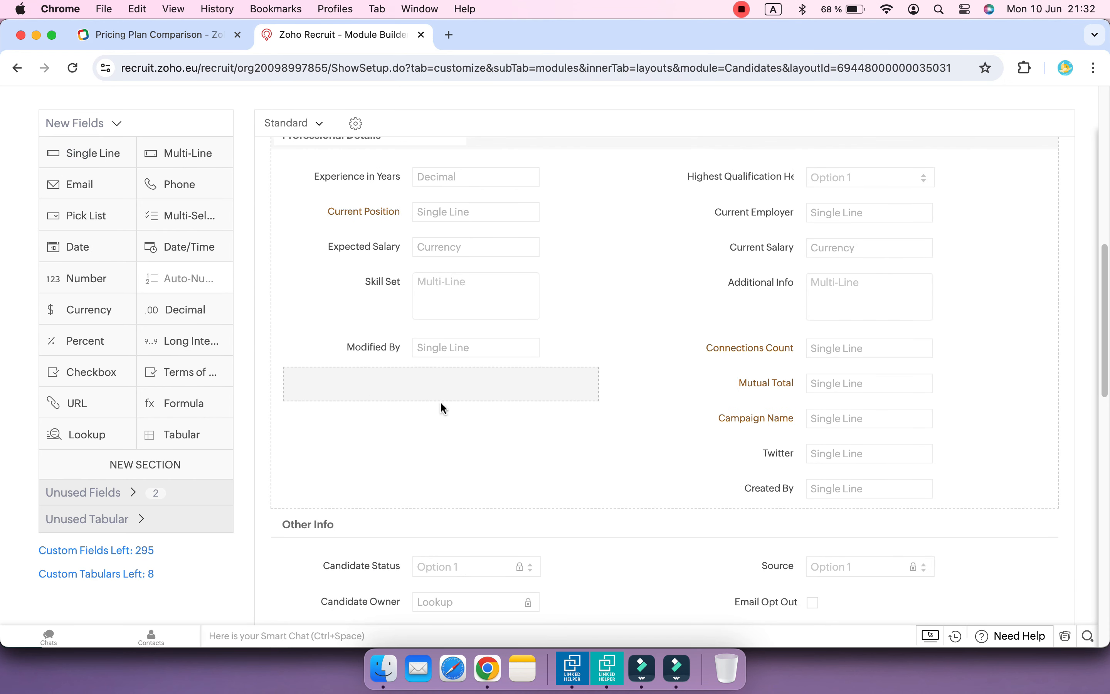
click(379, 382)
text(Member ID)
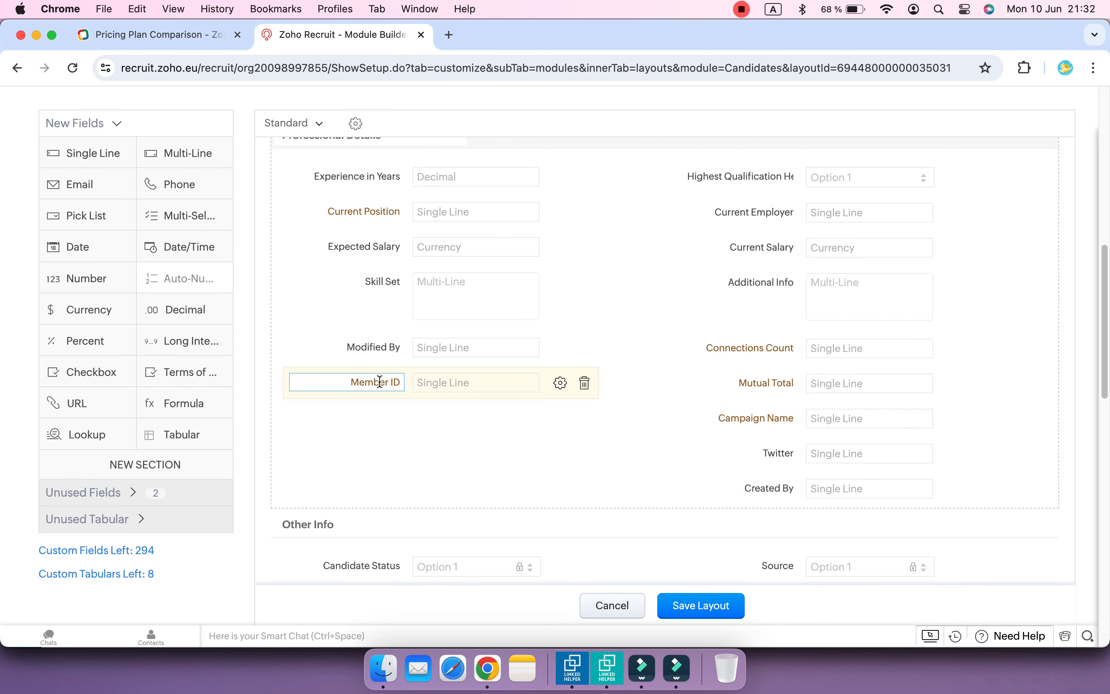
- Add a single-line field named "Public ID" below Member ID in Professional Details, and save the layout
drag(87, 154, 383, 417)
text(Pu)
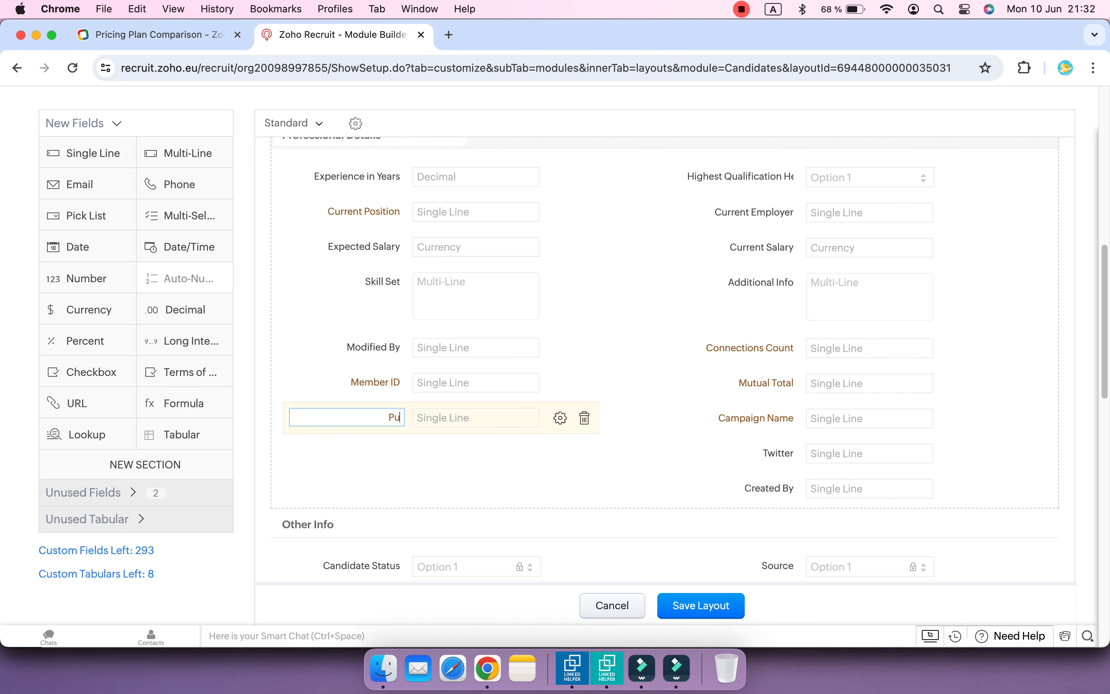
text(blic ID)
click(439, 474)
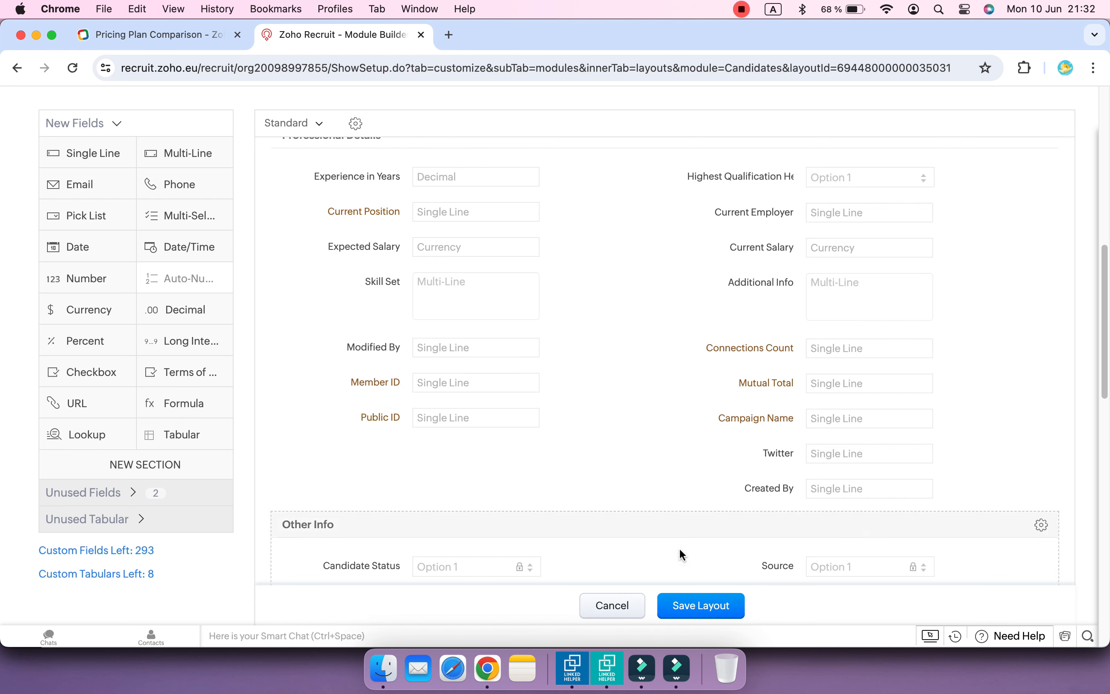
click(683, 606)
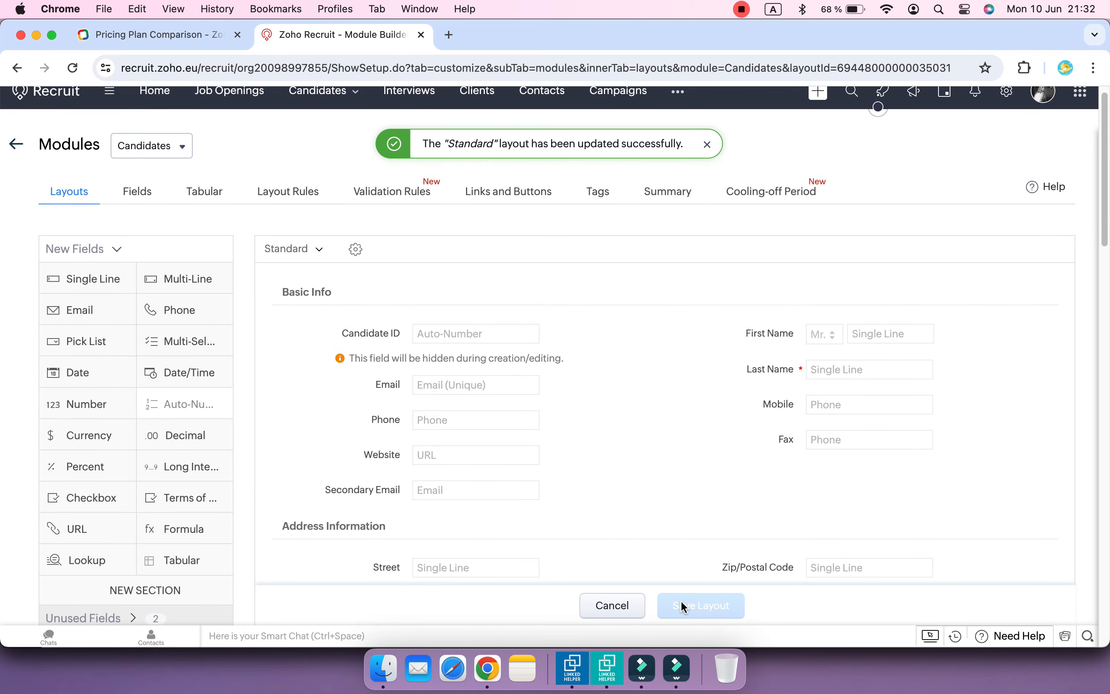
- Switch to Linked Helper, reopen the Zoho Recruit custom settings, and map memberId to Member ID as an identifier
click(607, 666)
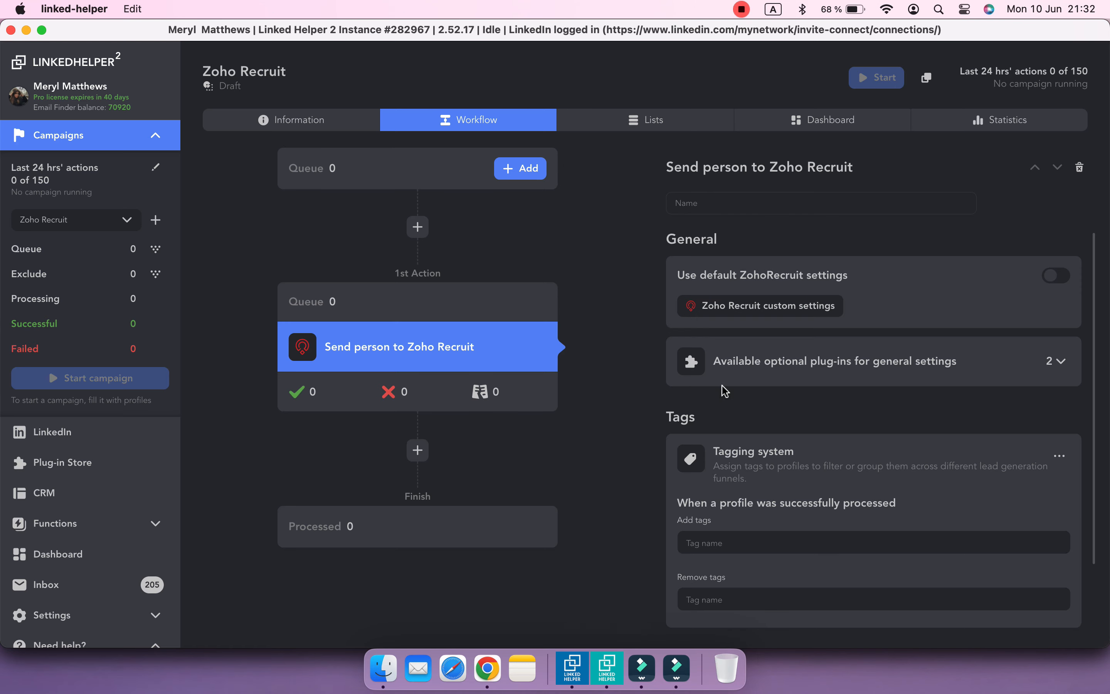
click(766, 314)
scroll(991, 453, down, 6)
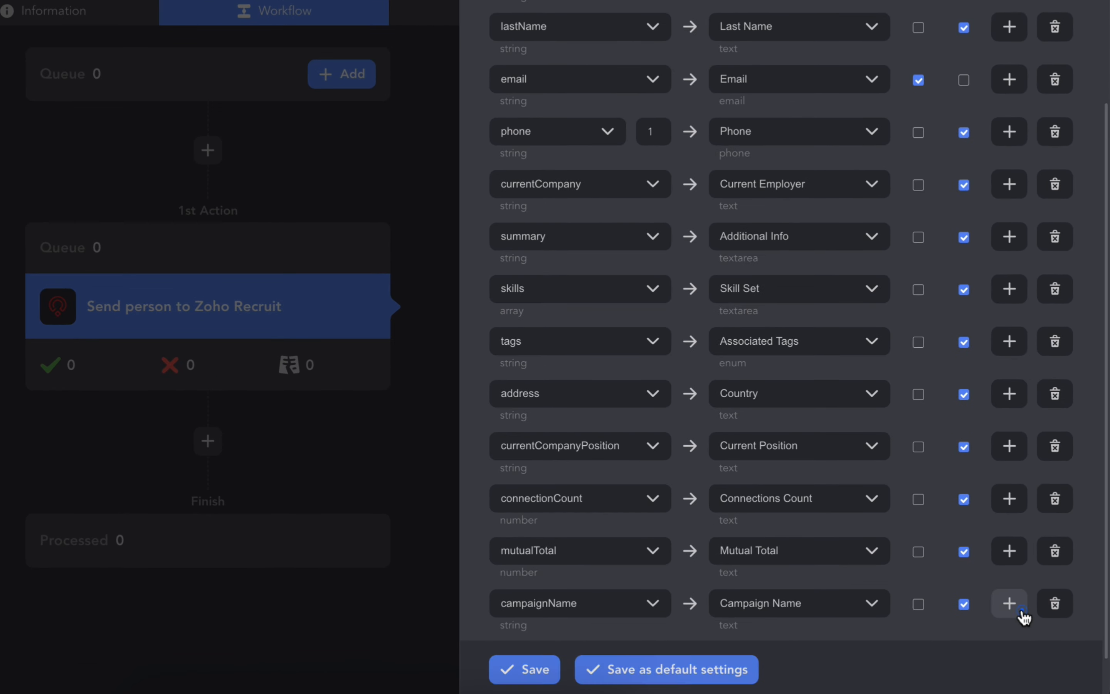
click(995, 603)
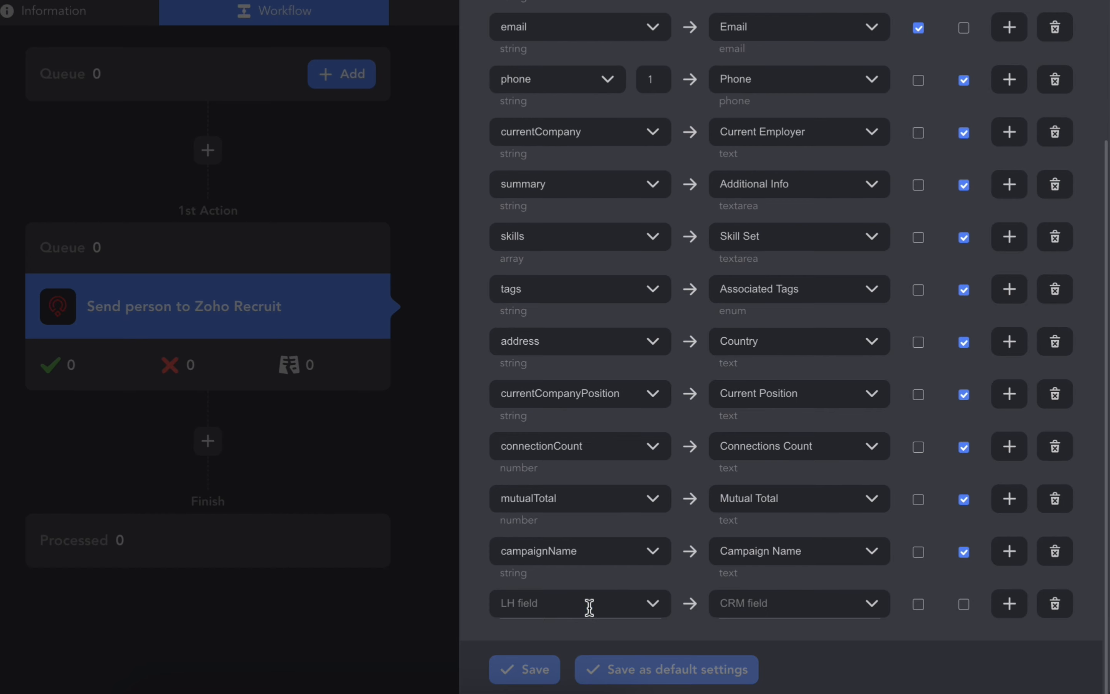
click(590, 607)
text(memb)
click(577, 487)
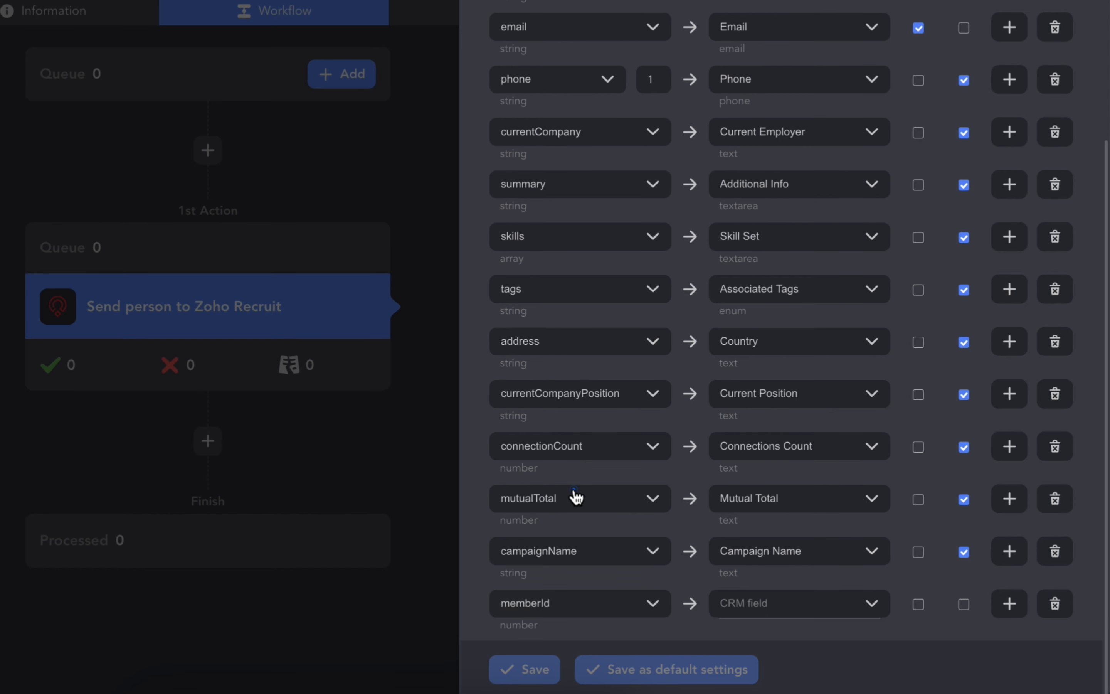
click(727, 600)
text(mem)
click(762, 633)
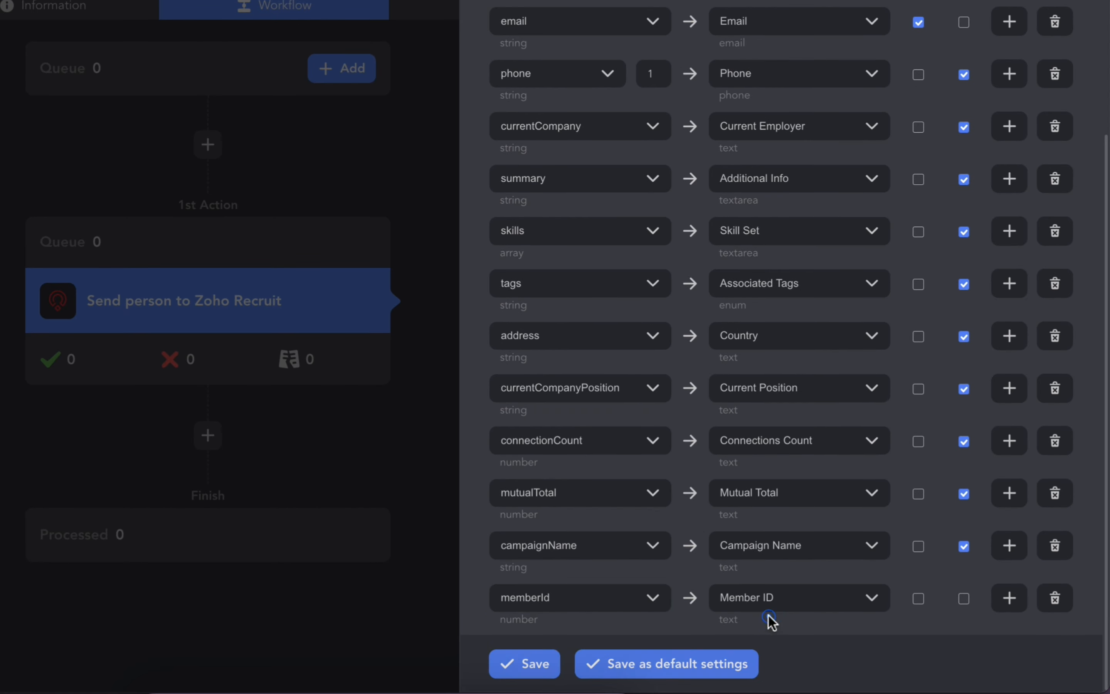
click(919, 599)
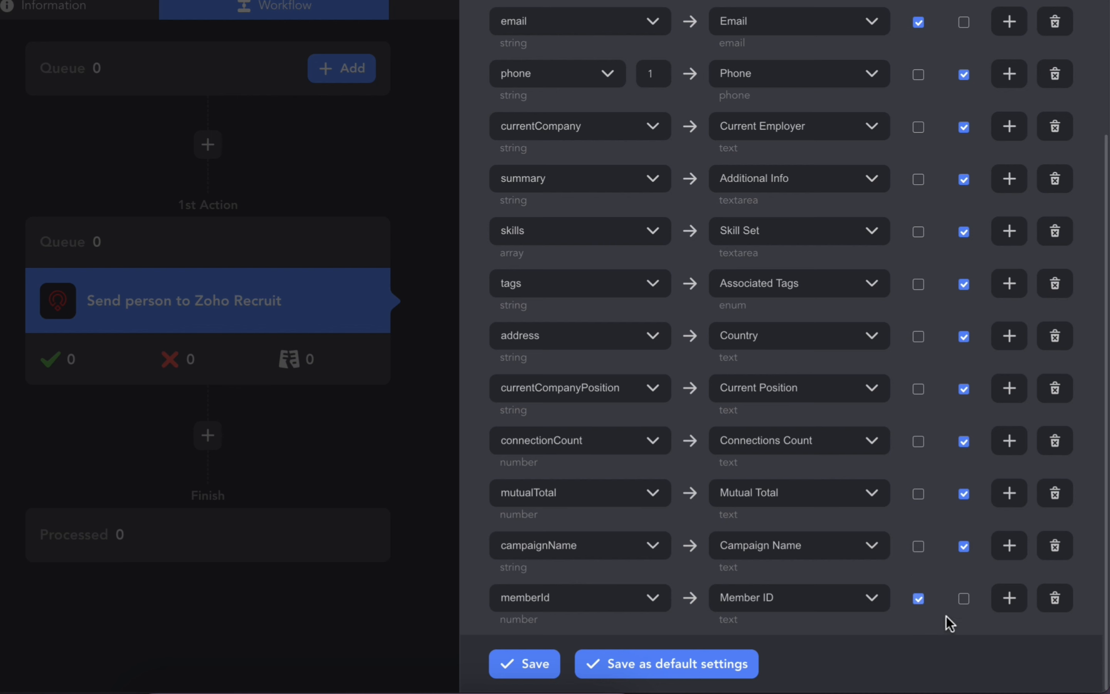
- Add a mapping row linking publicId to the Public ID CRM field, marked as an identifier
click(1007, 597)
click(575, 599)
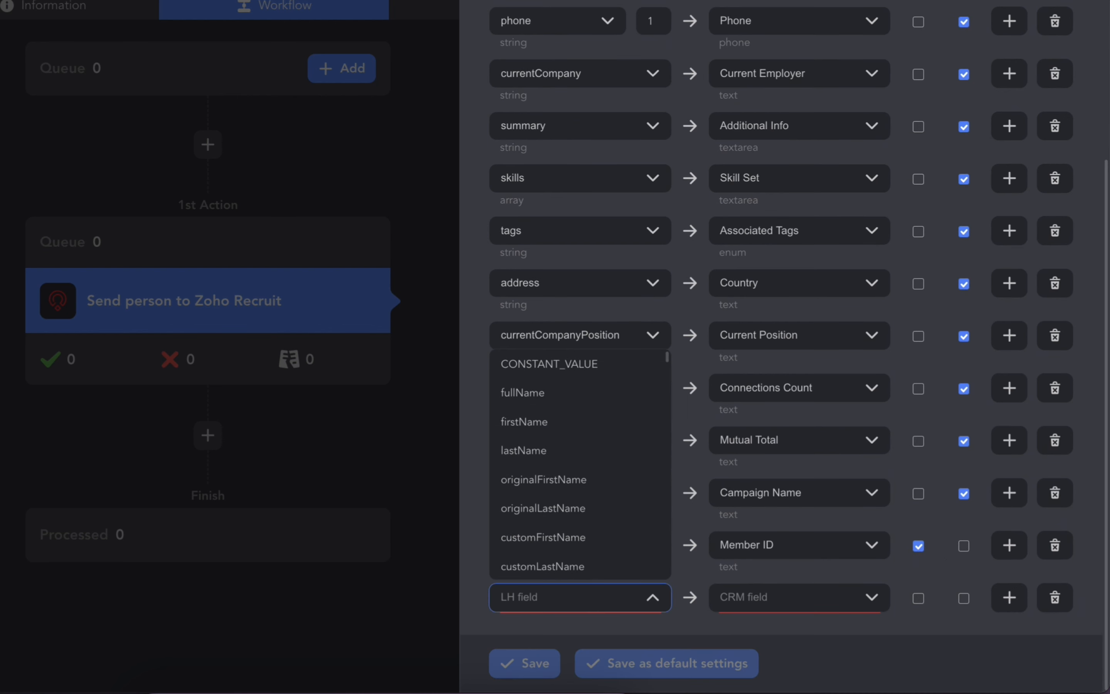
text(publi)
click(575, 628)
click(726, 607)
text(pu)
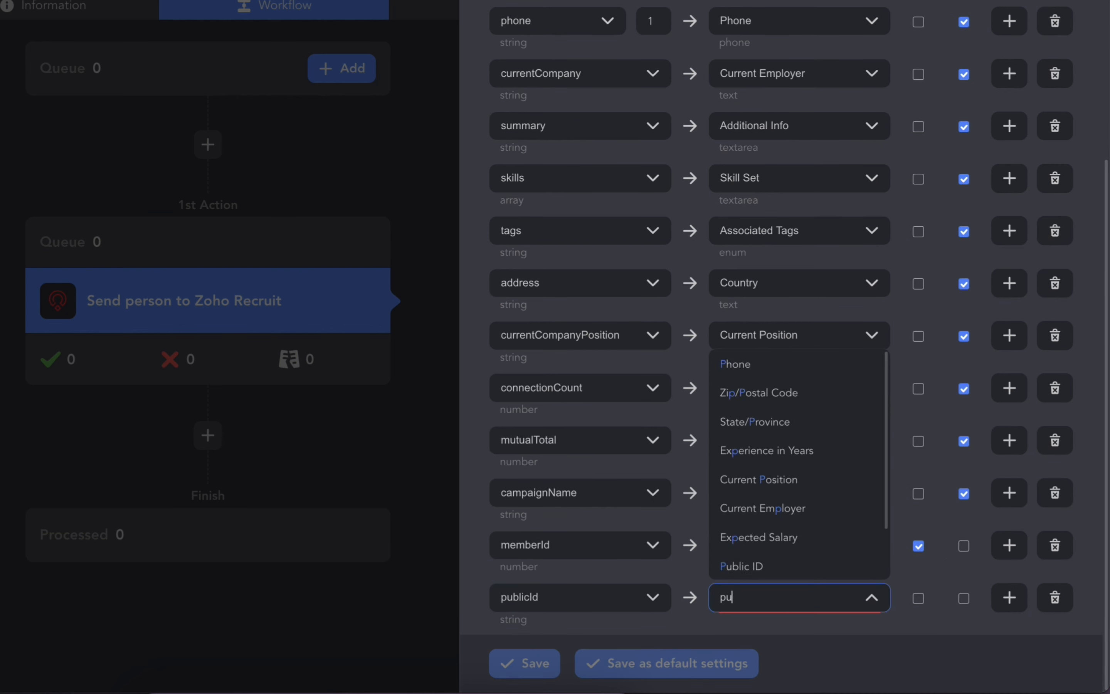
text(bli)
click(740, 626)
click(919, 598)
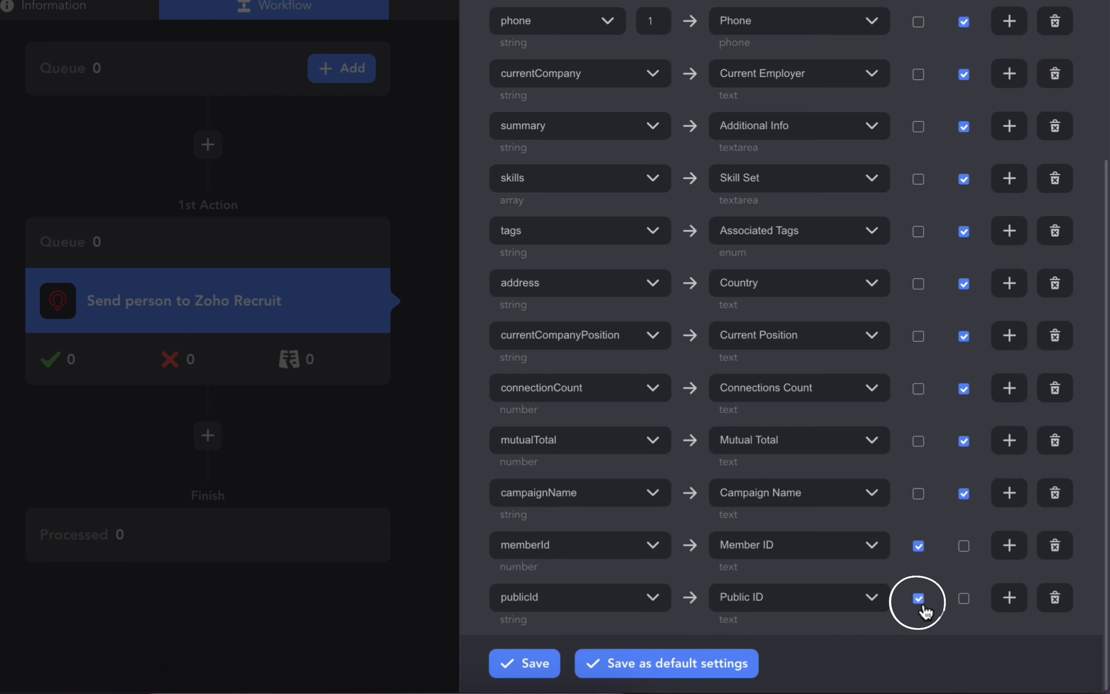
- Add a CONSTANT_VALUE mapping row for the Candidate Status CRM field with the value Contacted
click(1003, 611)
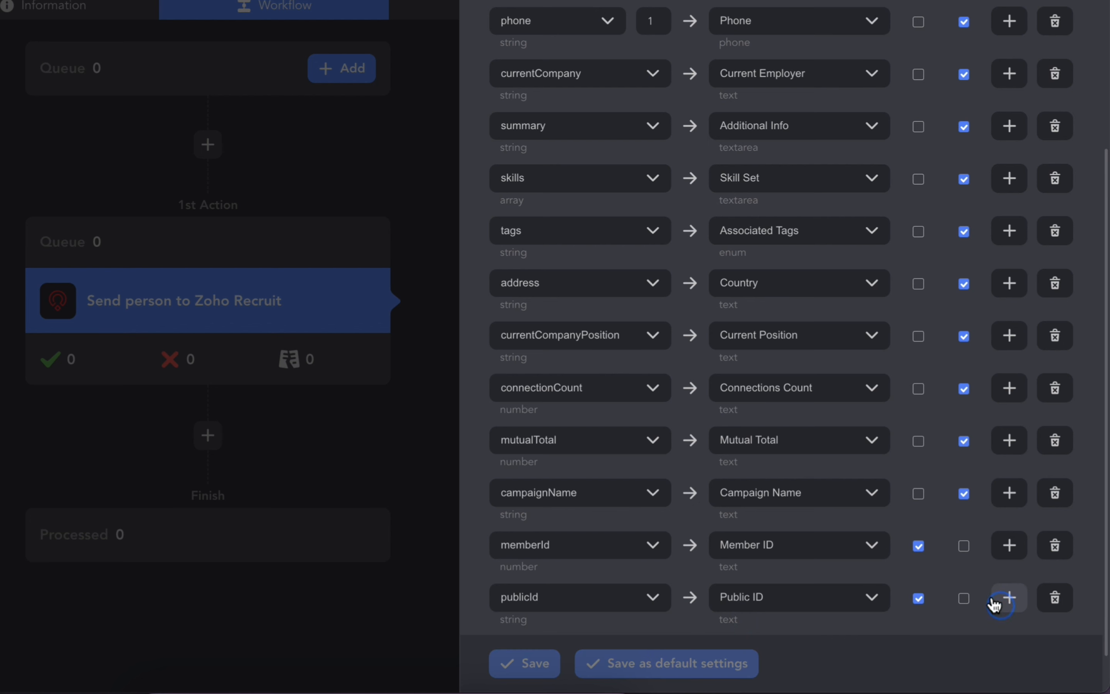
scroll(969, 584, down, 1)
click(581, 591)
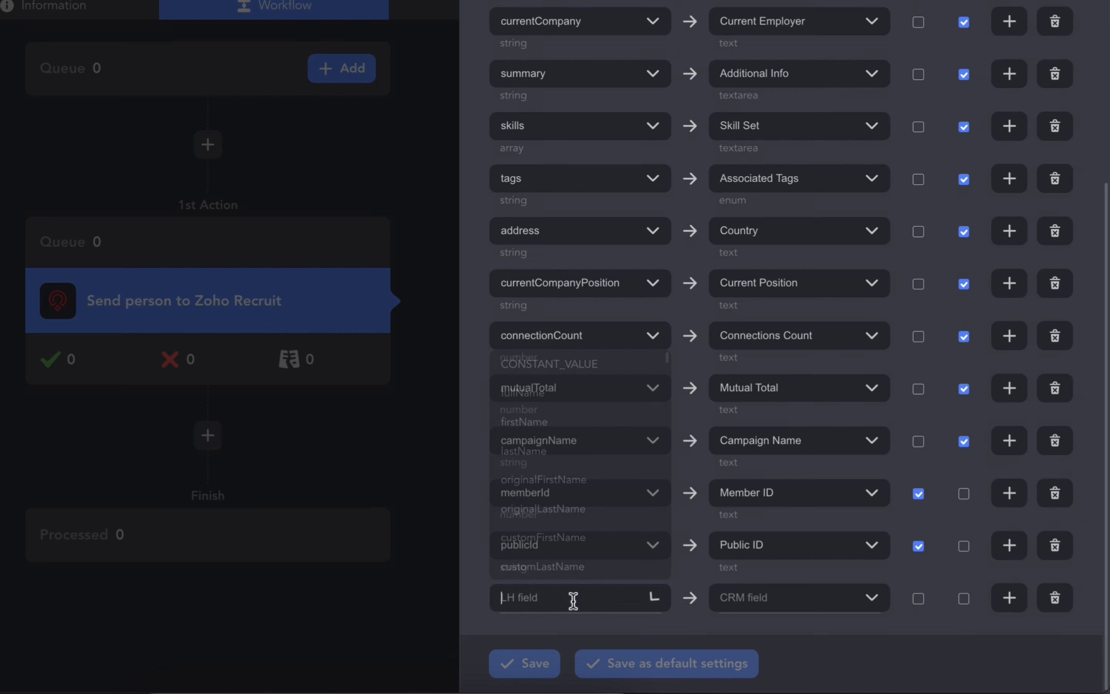
click(619, 373)
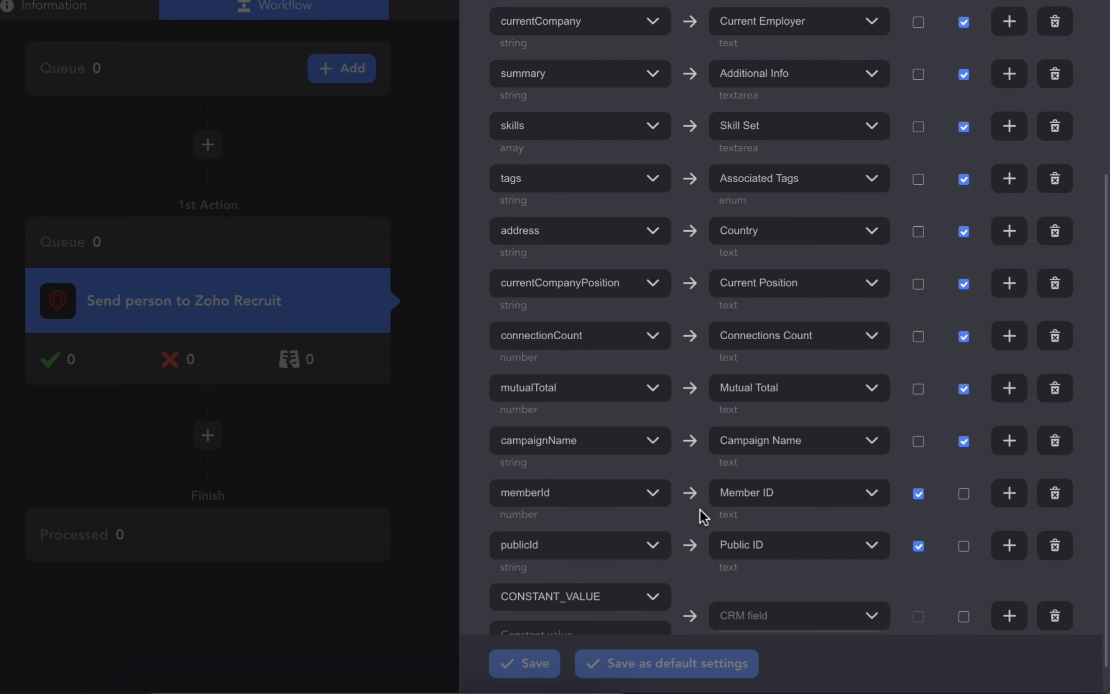
scroll(700, 511, down, 1)
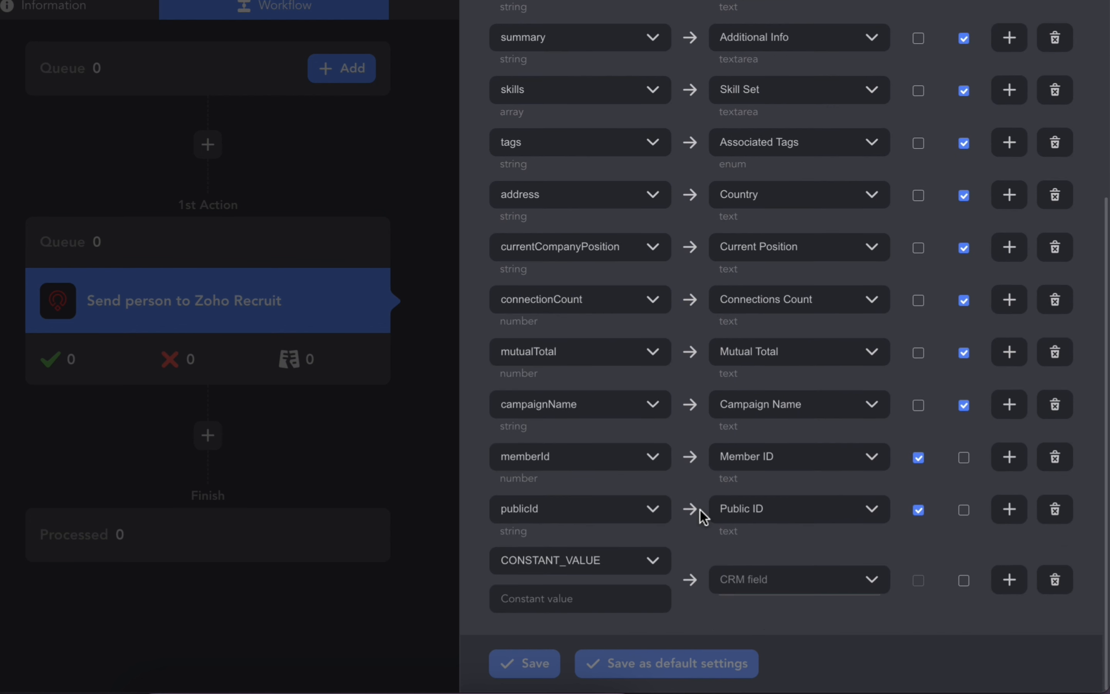
click(738, 584)
scroll(851, 496, down, 8)
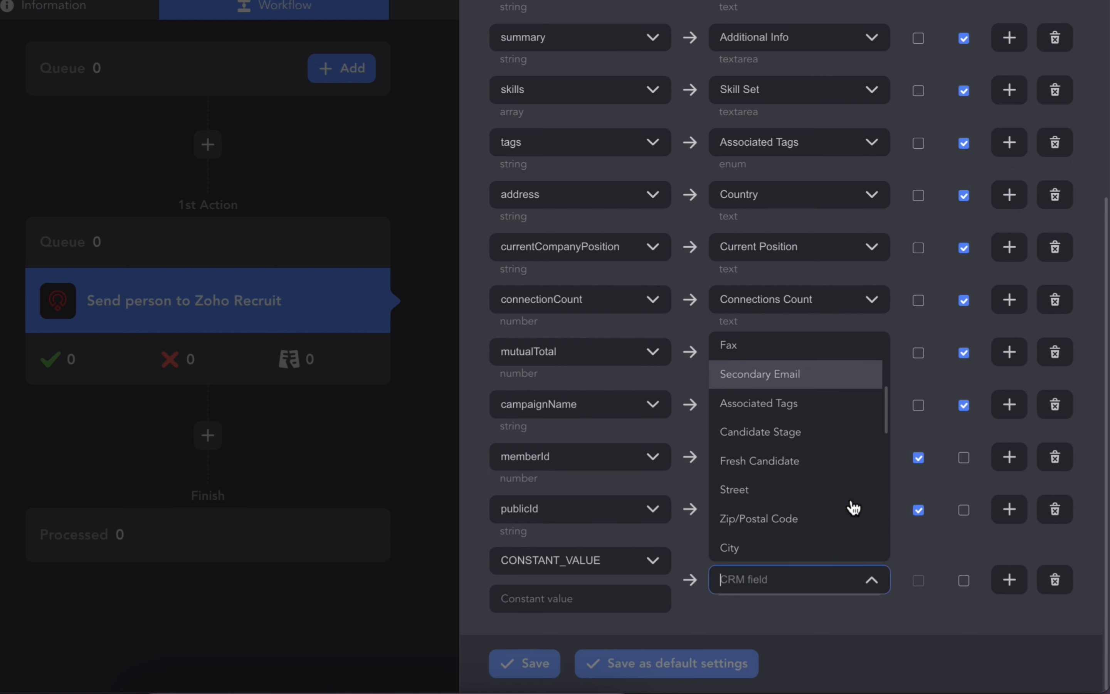
scroll(854, 485, down, 10)
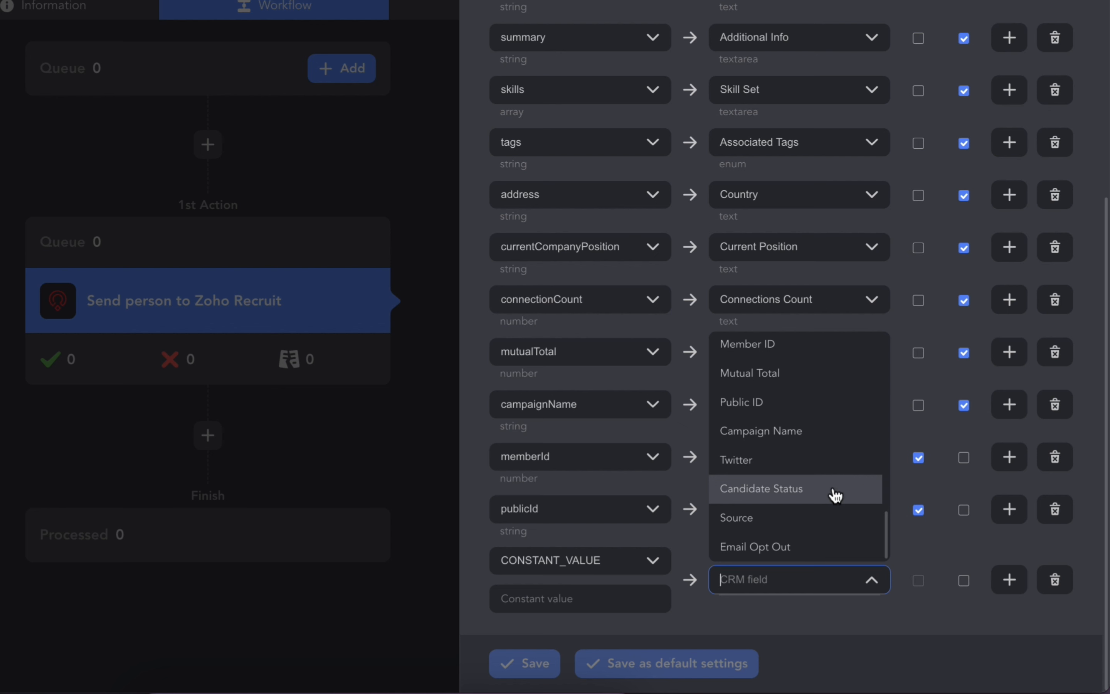
click(833, 493)
click(630, 608)
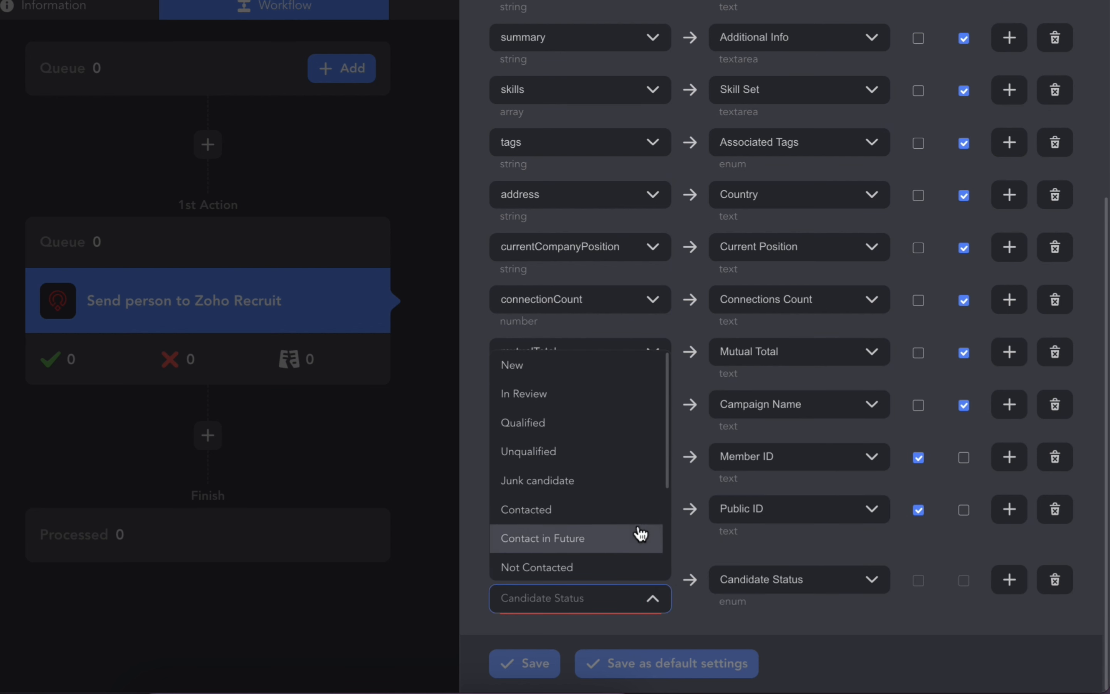
click(621, 519)
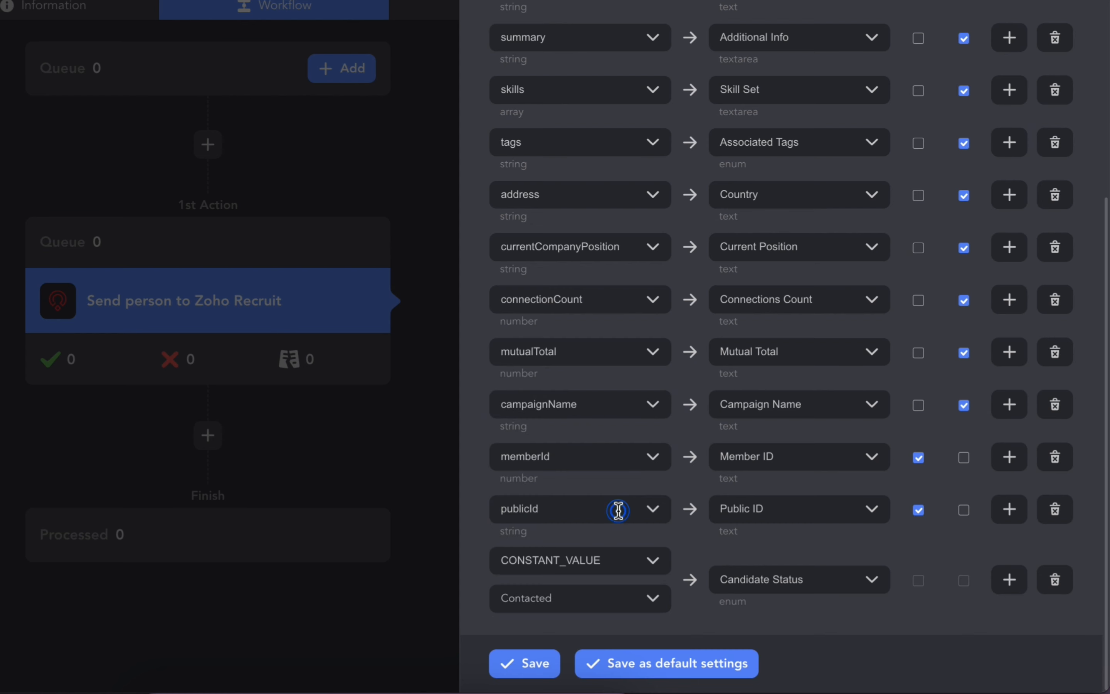
- Add a CONSTANT_VALUE mapping row for the Source CRM field and look through its available values without choosing one
click(1009, 590)
click(647, 612)
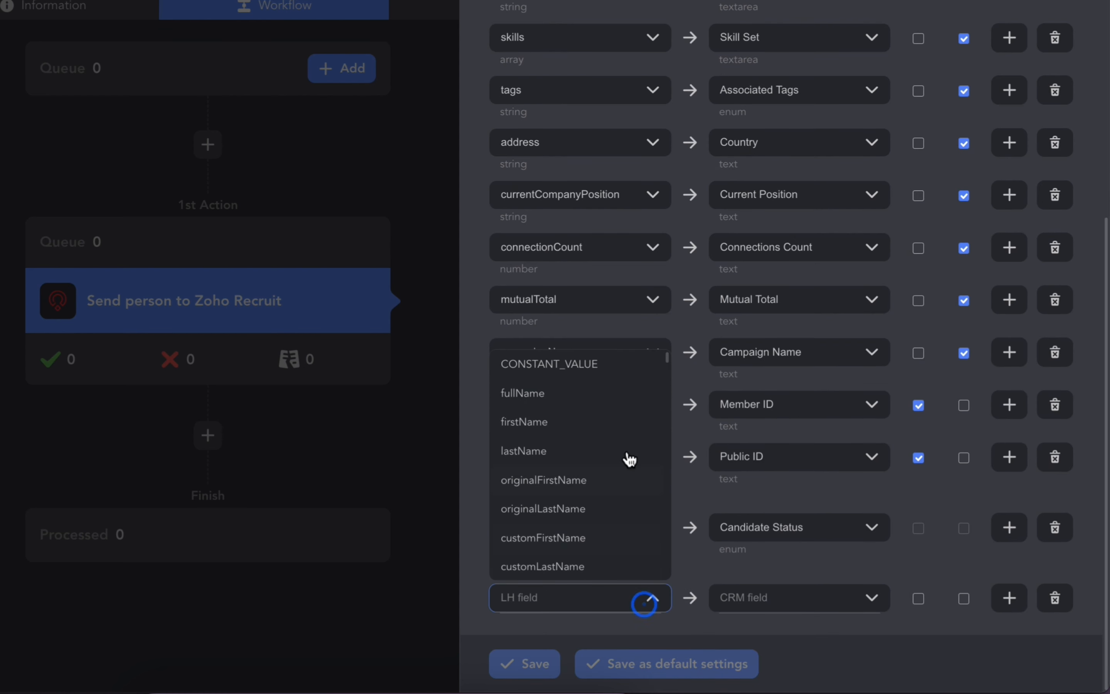
click(601, 369)
click(727, 580)
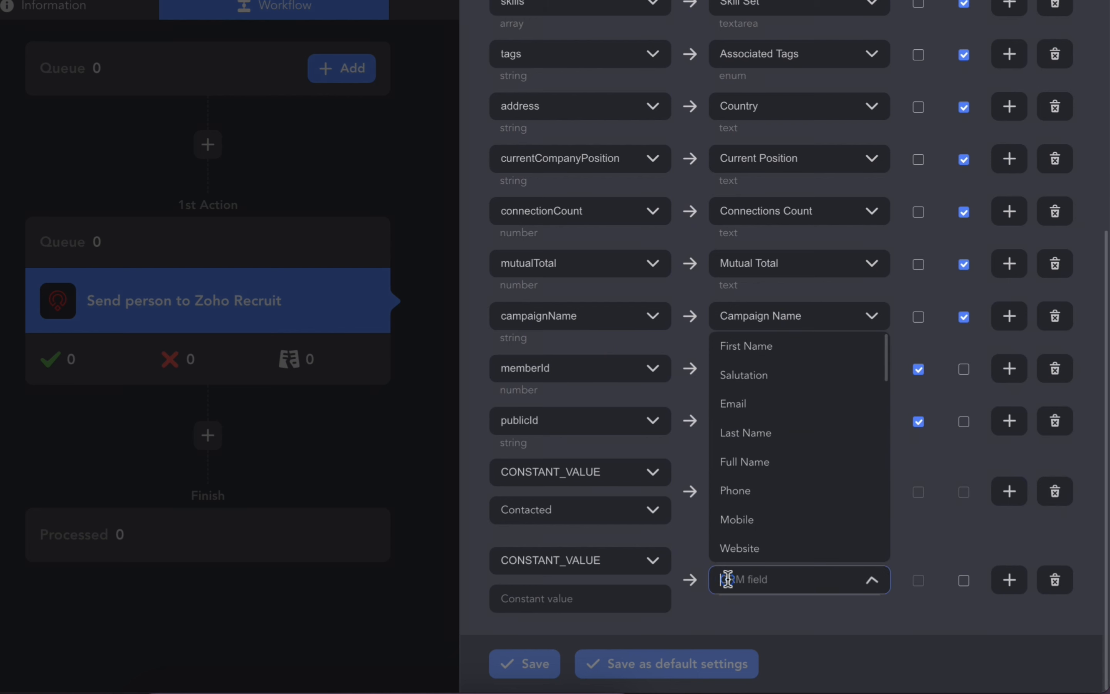
scroll(826, 511, down, 10)
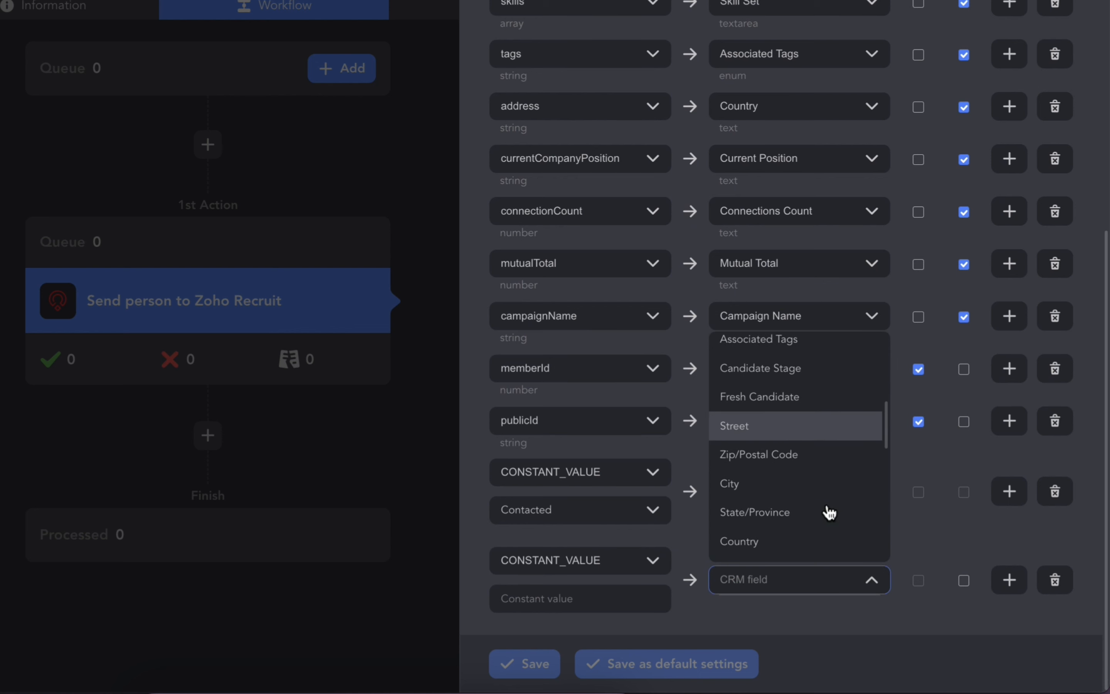
scroll(830, 513, down, 10)
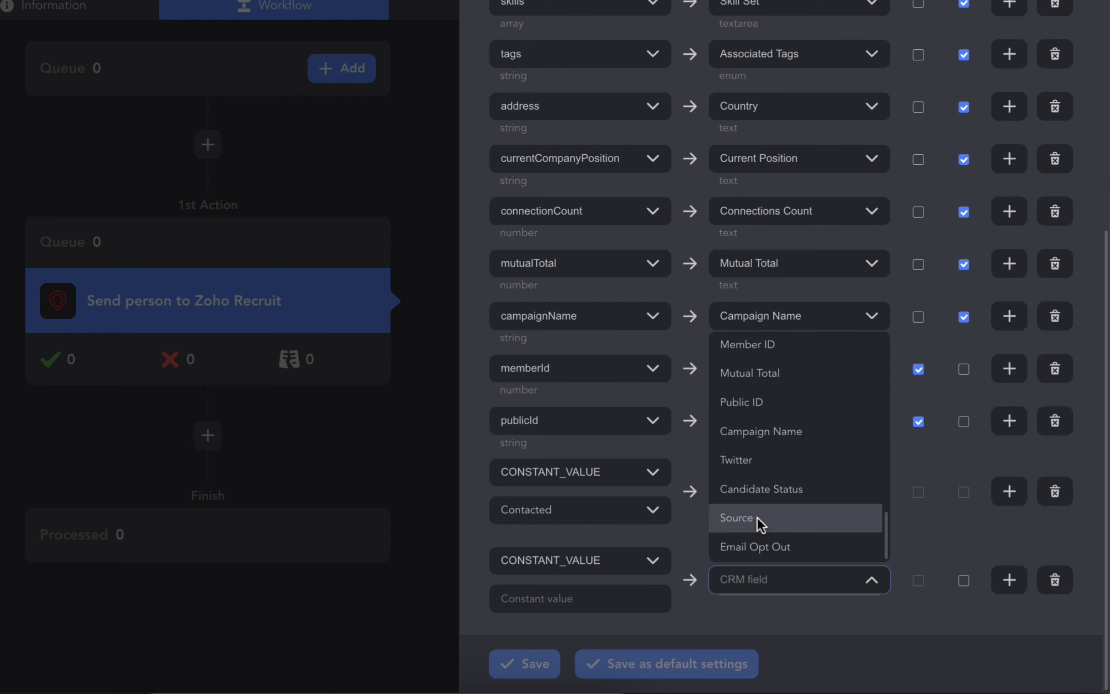
click(758, 520)
click(653, 598)
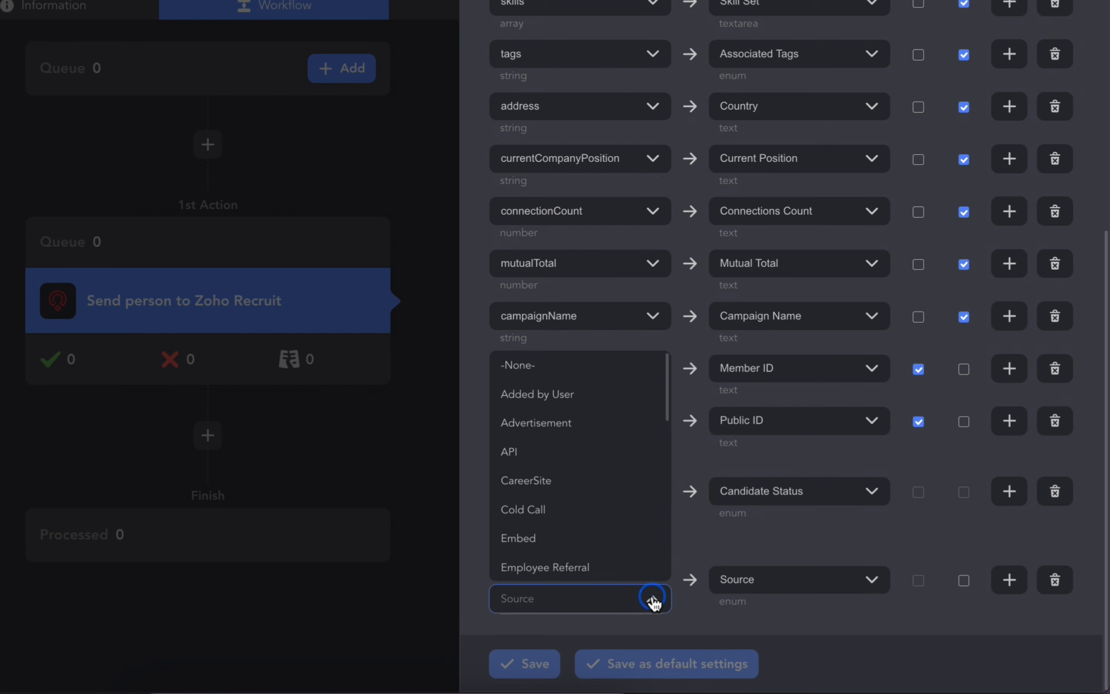
scroll(637, 487, down, 5)
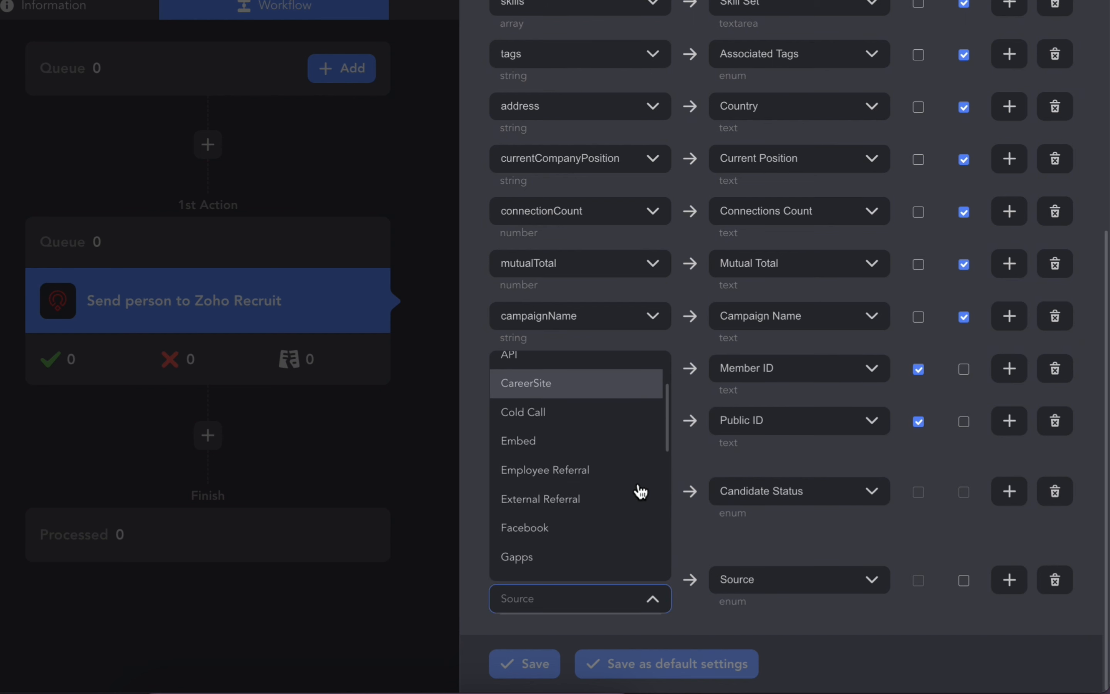
scroll(641, 492, down, 5)
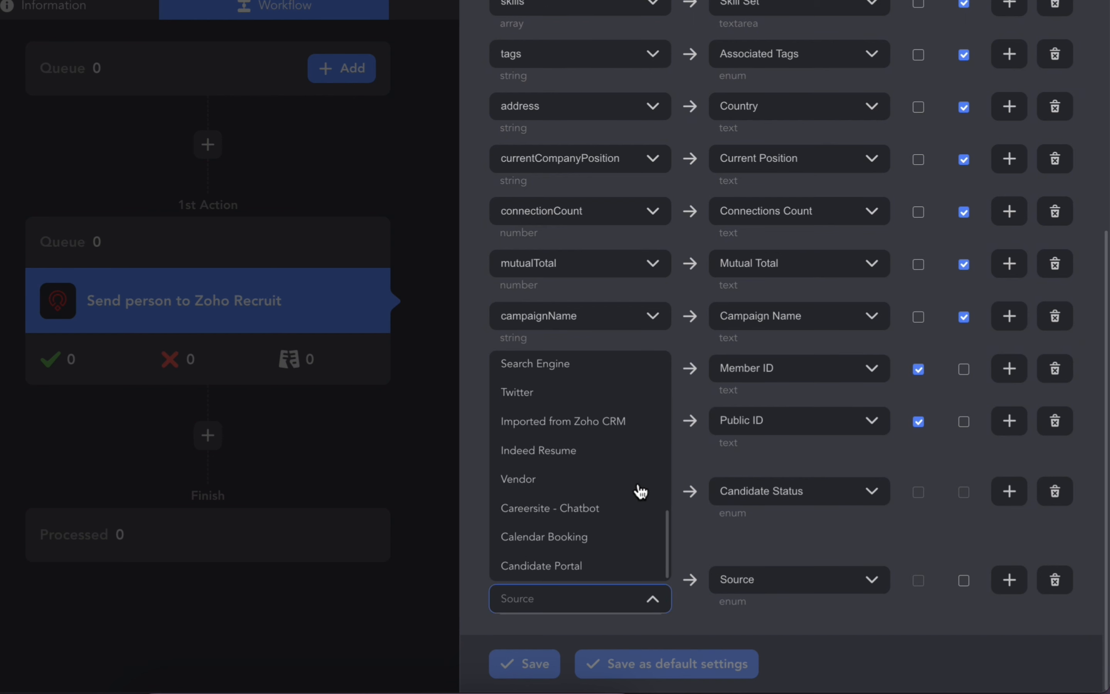
click(687, 594)
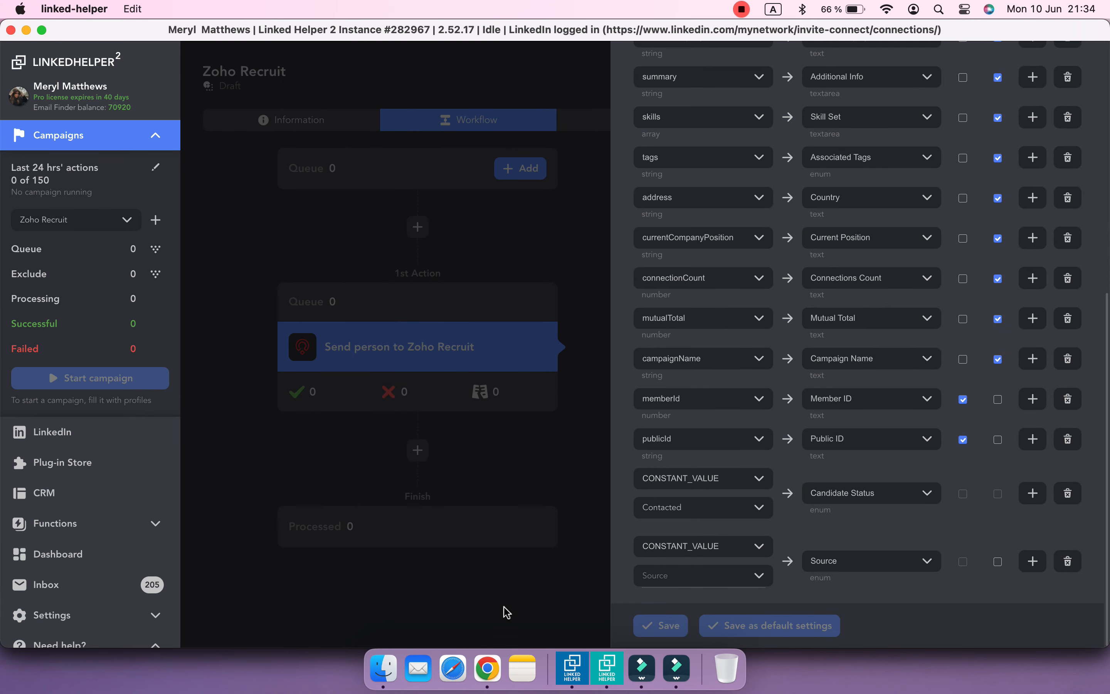
- Switch to the Candidates layout in Chrome and add "Linked Helper" as the first option of the Source pick list
click(488, 668)
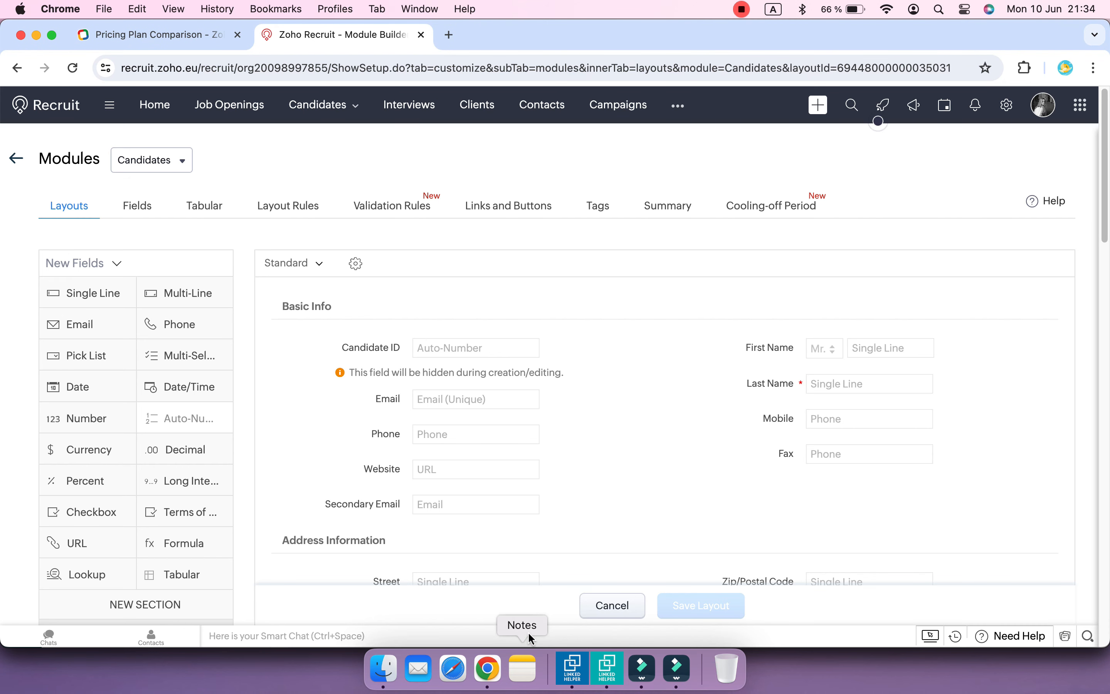
scroll(690, 326, down, 15)
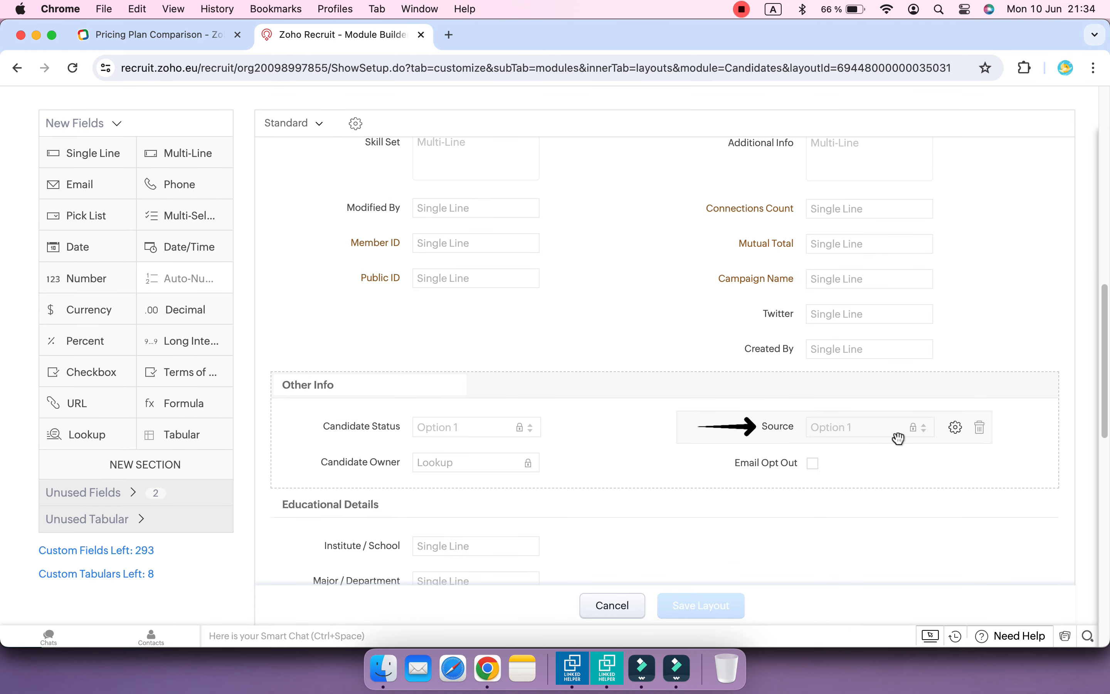
click(956, 427)
click(967, 499)
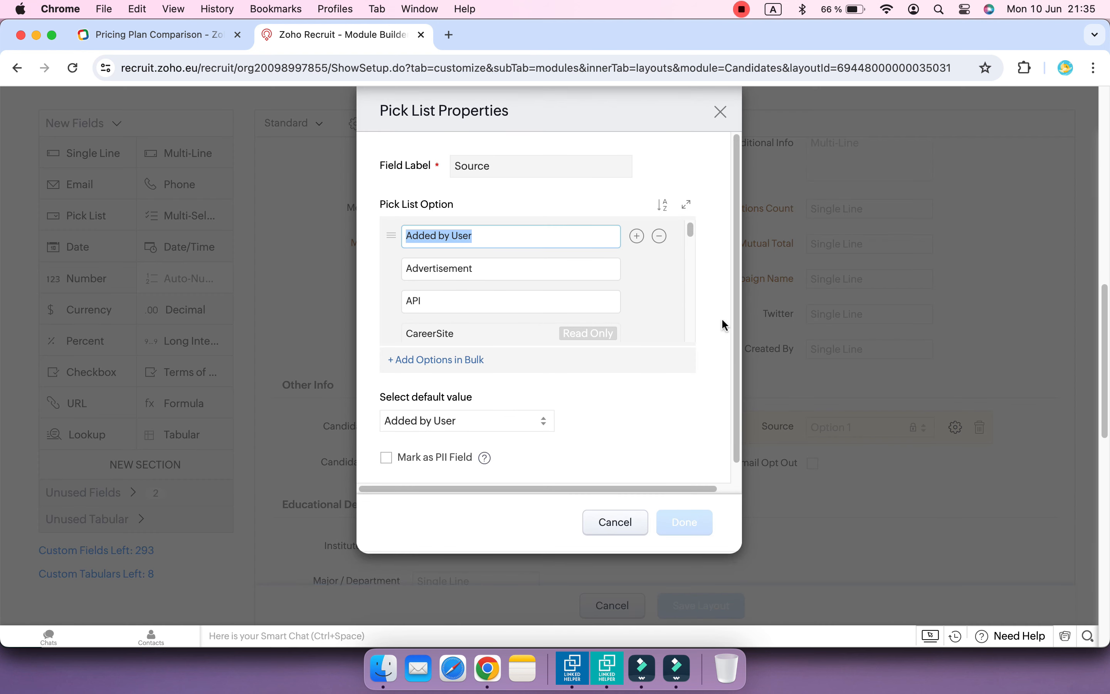
click(637, 236)
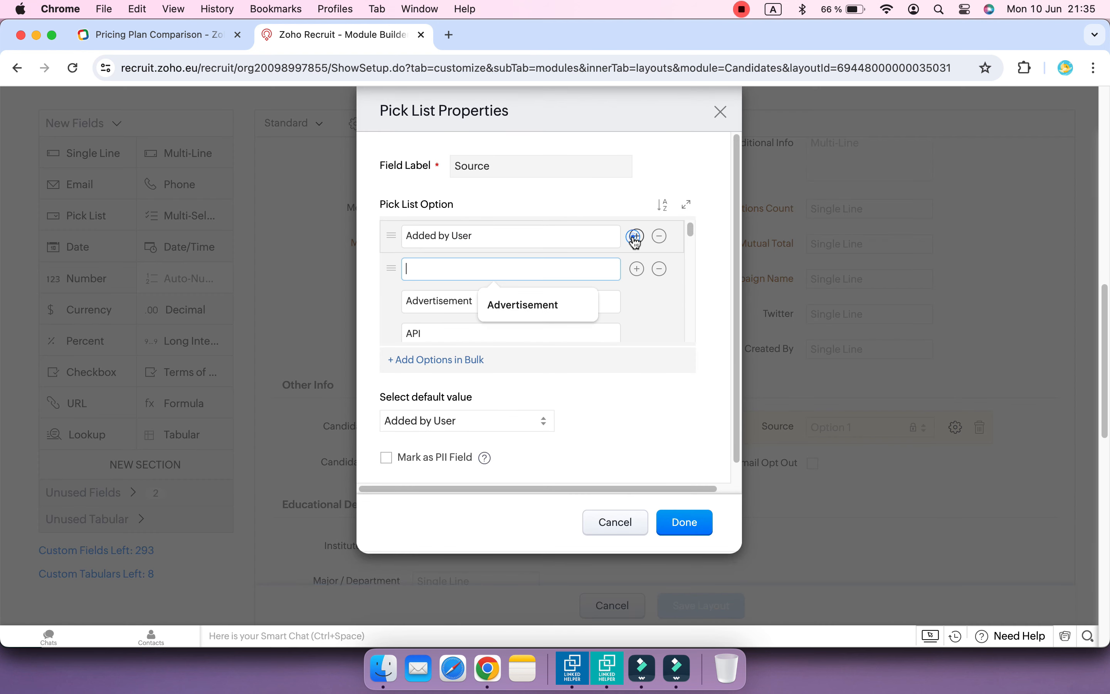
text(Linked Helper)
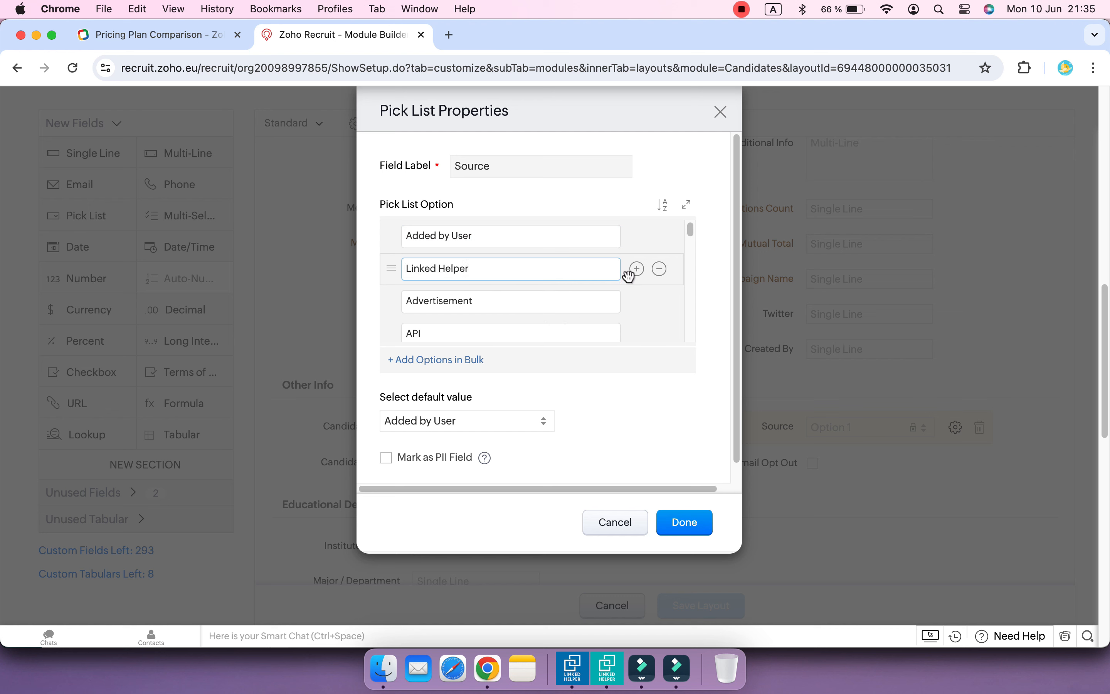
drag(628, 275, 622, 227)
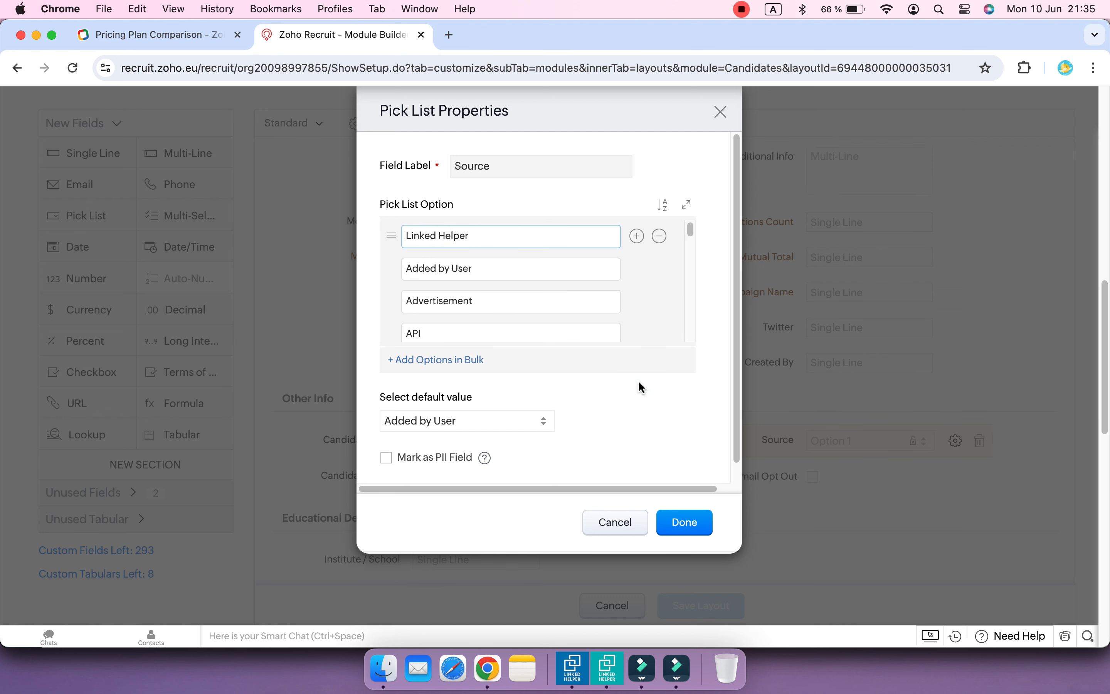
click(686, 527)
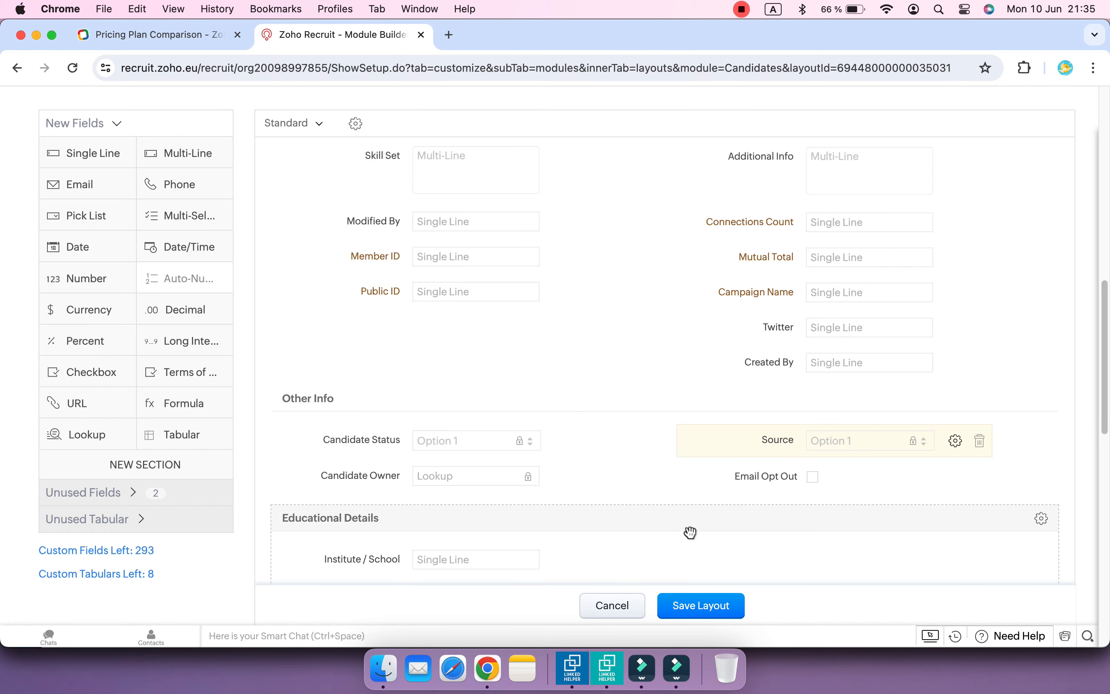
- Save the Candidates Standard layout and switch back to Linked Helper
click(683, 613)
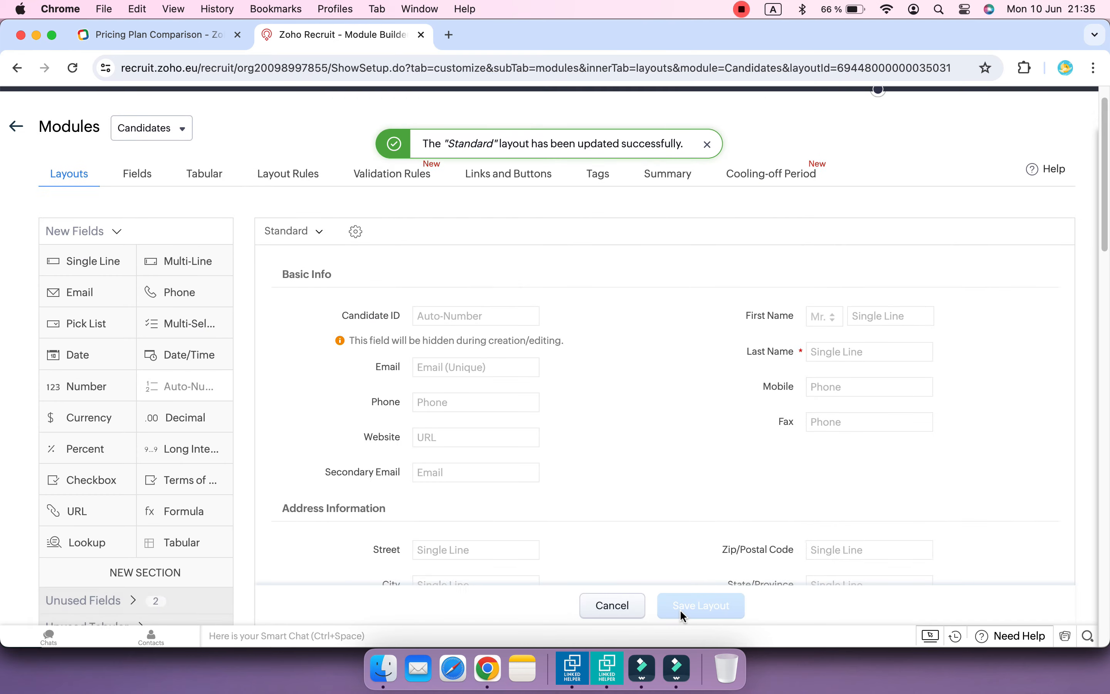
click(613, 662)
- Delete the incomplete Source mapping row, save the configuration and reopen the Zoho Recruit custom settings
click(1067, 566)
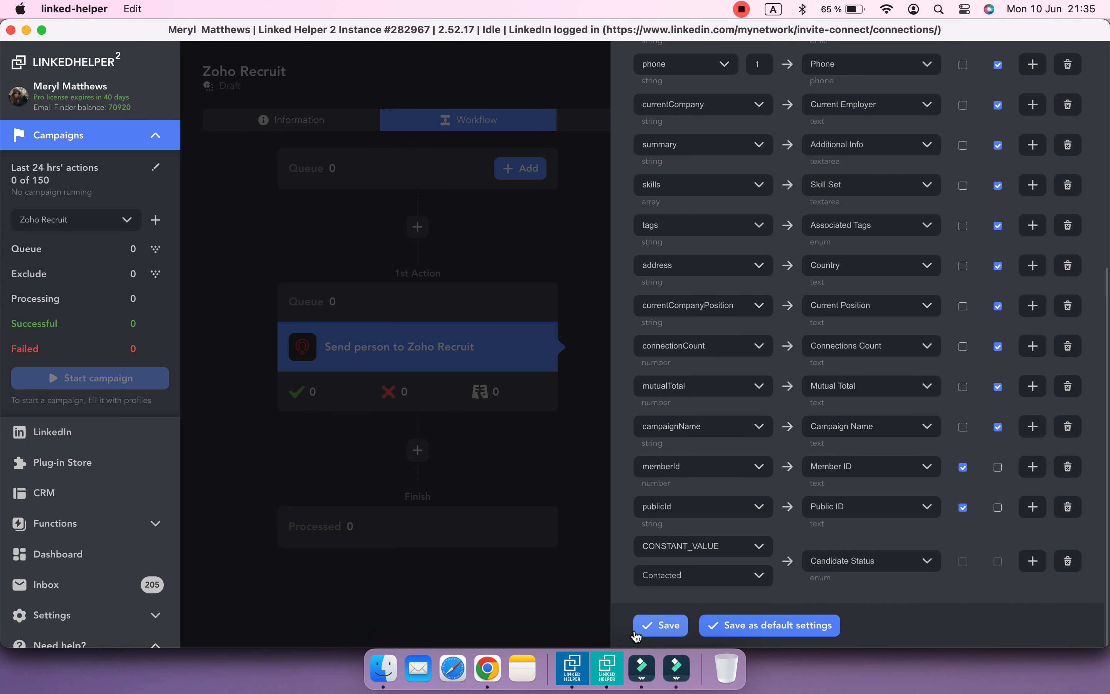
click(639, 628)
click(804, 310)
scroll(966, 486, down, 8)
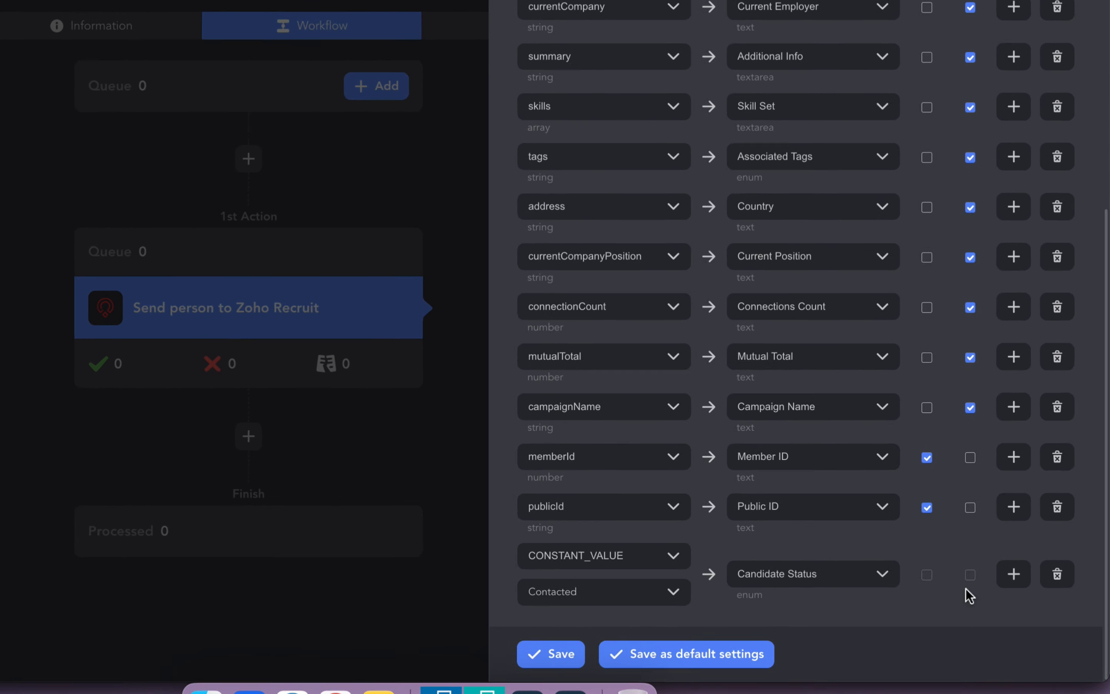
- Add a CONSTANT_VALUE mapping row for the Source CRM field with the value Linked Helper
click(1032, 568)
click(627, 595)
click(597, 365)
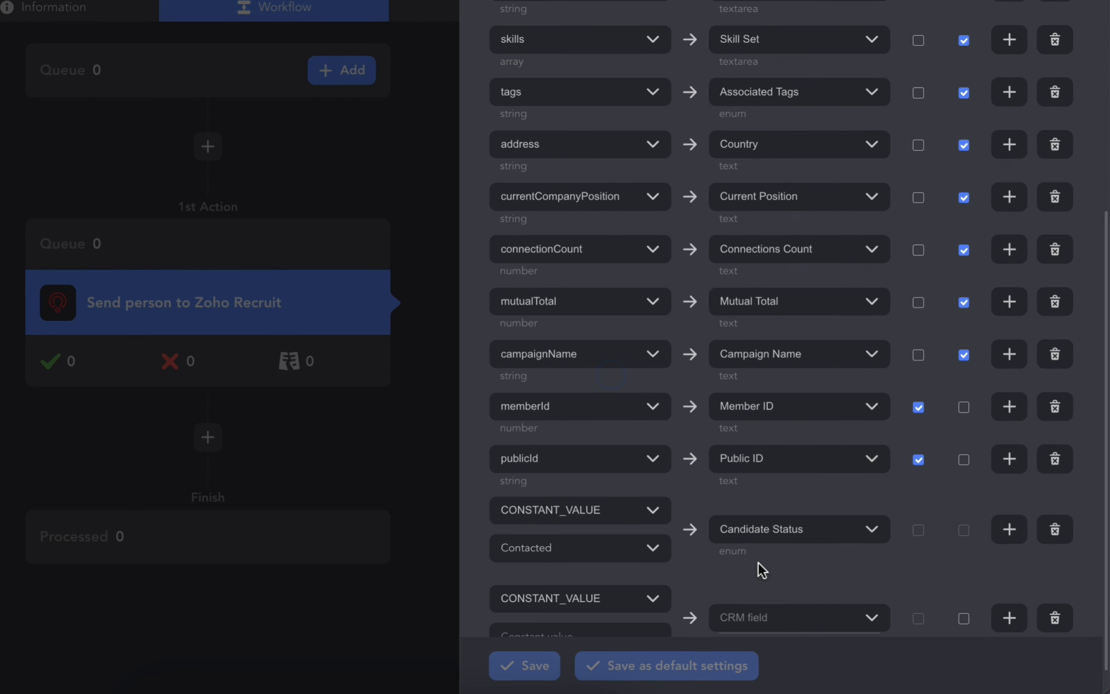
click(753, 581)
text(sou)
click(760, 608)
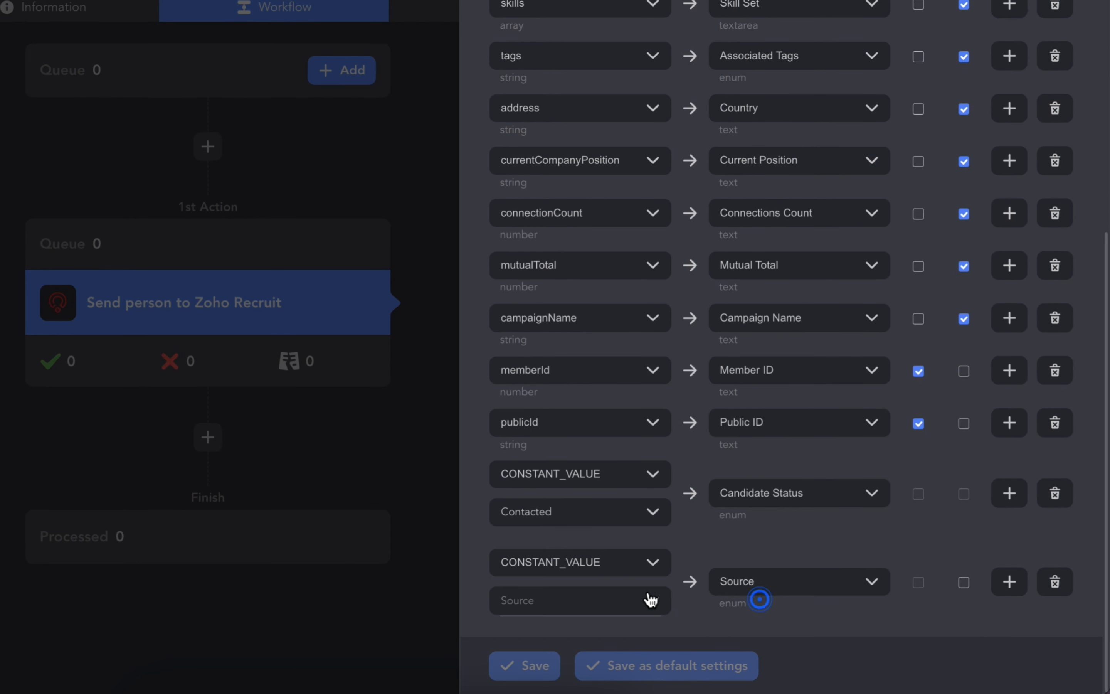
click(619, 600)
click(626, 397)
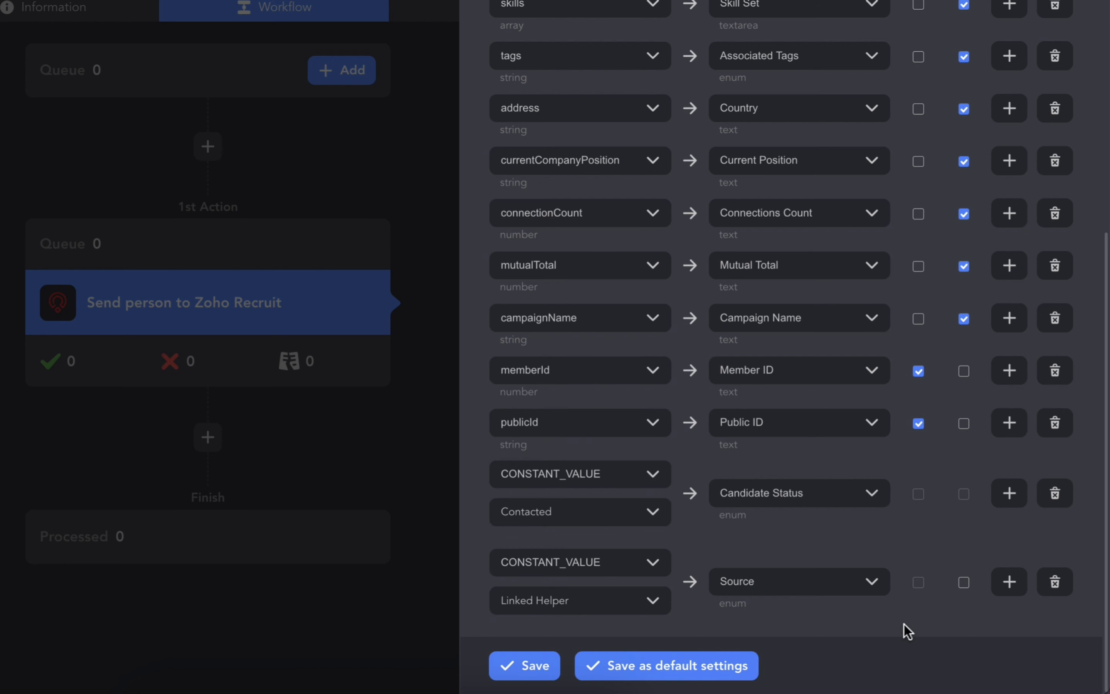
- Add a mapping row linking cs_event to the Event CRM field with Overwrite enabled, and save the configuration
click(1011, 592)
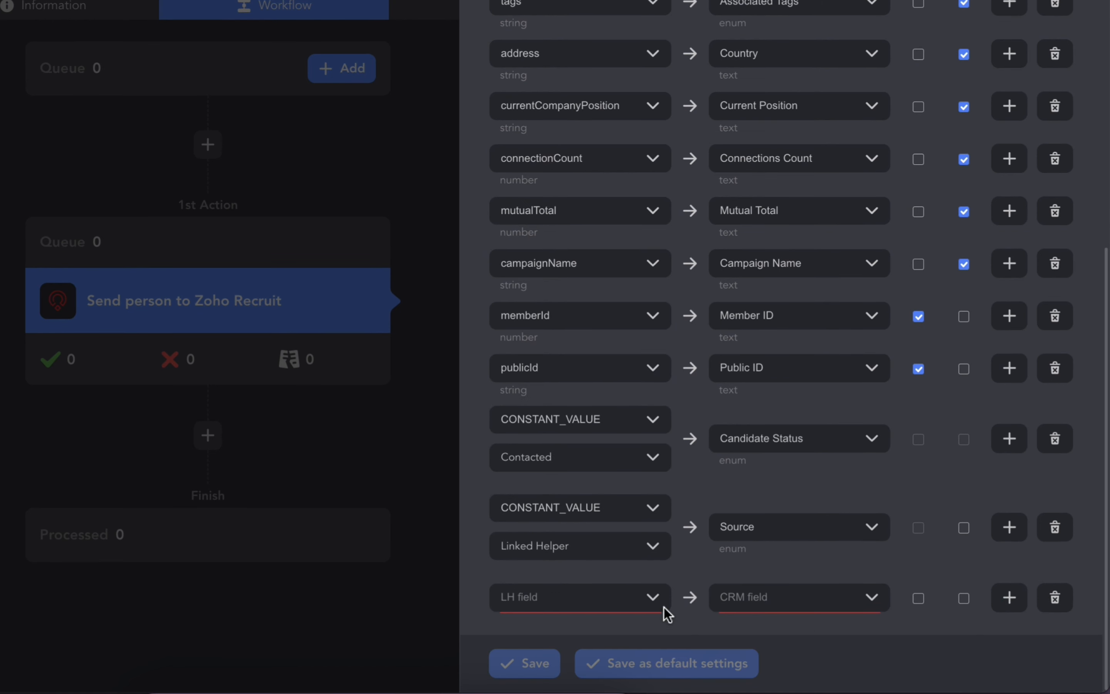
click(633, 599)
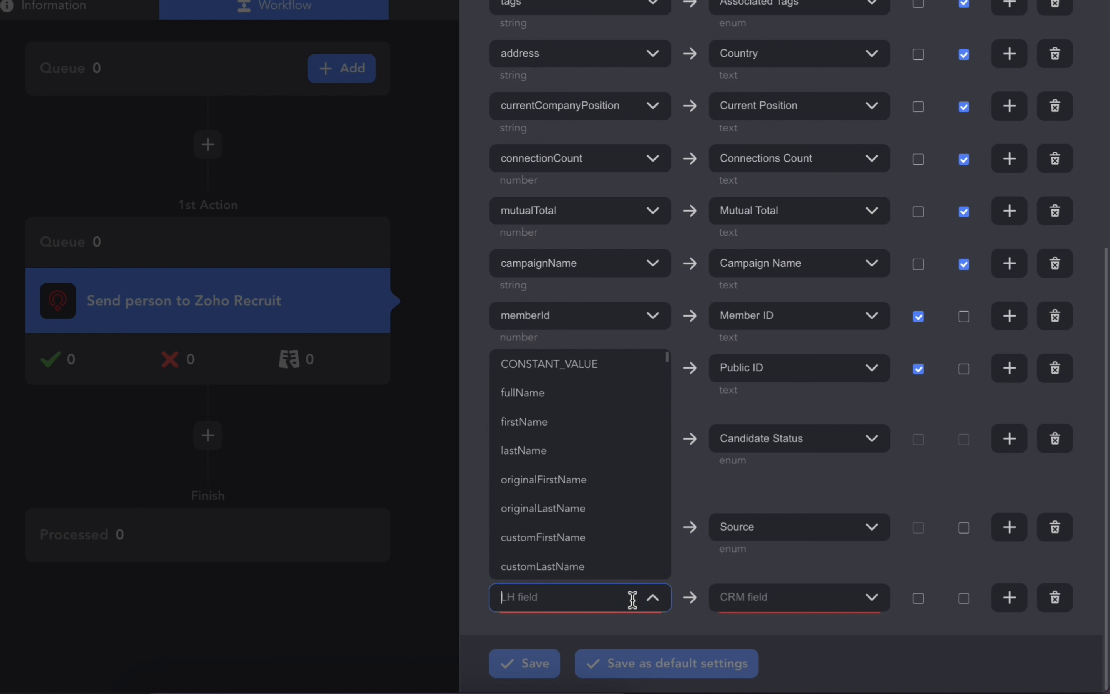
text(cs)
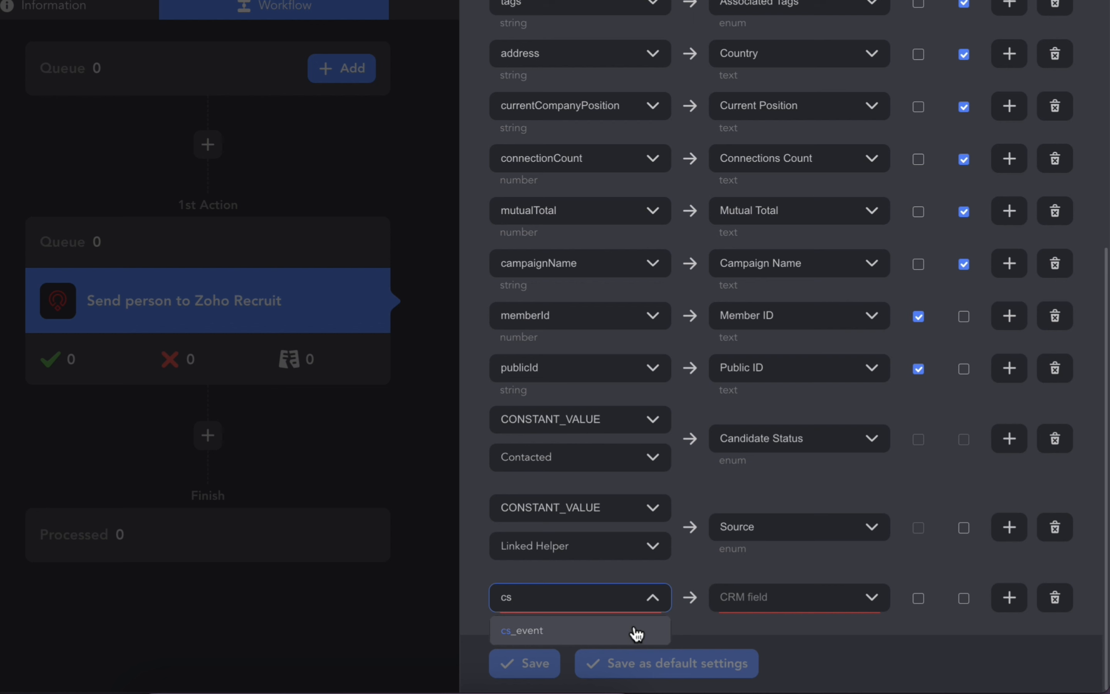
click(637, 632)
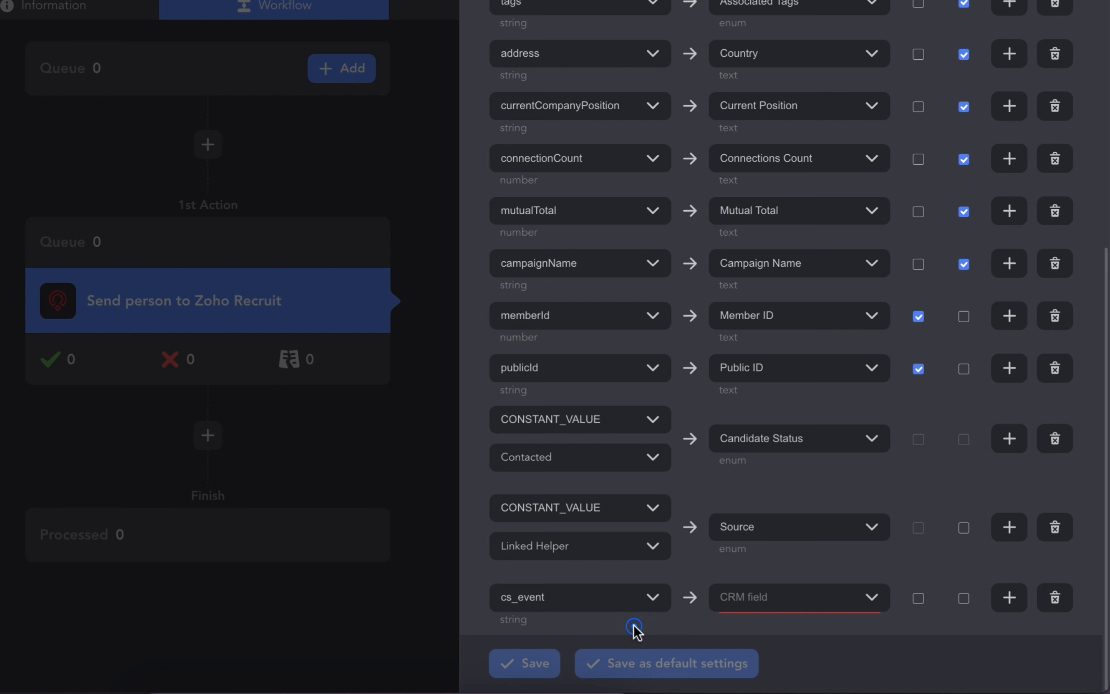
click(779, 598)
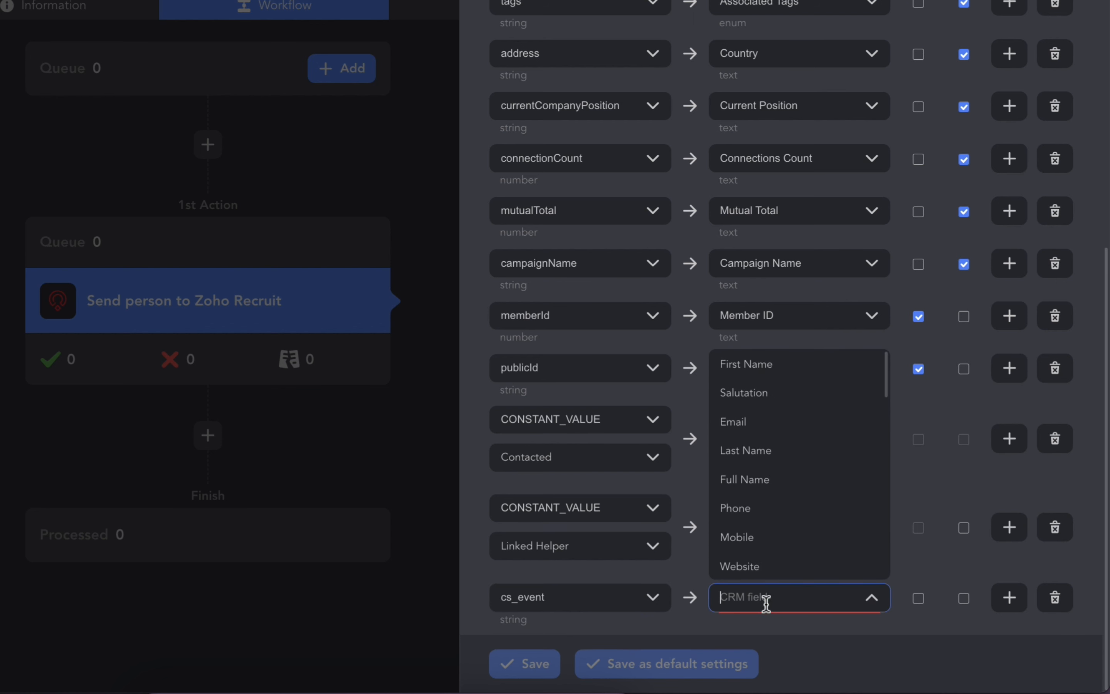
text(even)
click(787, 636)
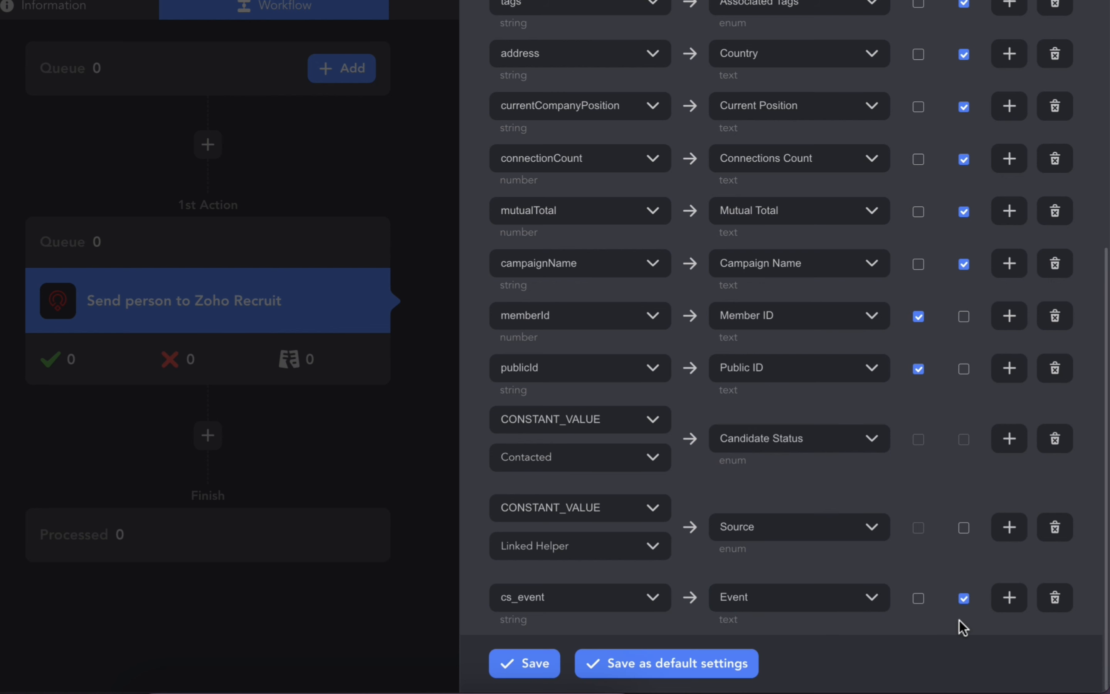
scroll(945, 619, up, 15)
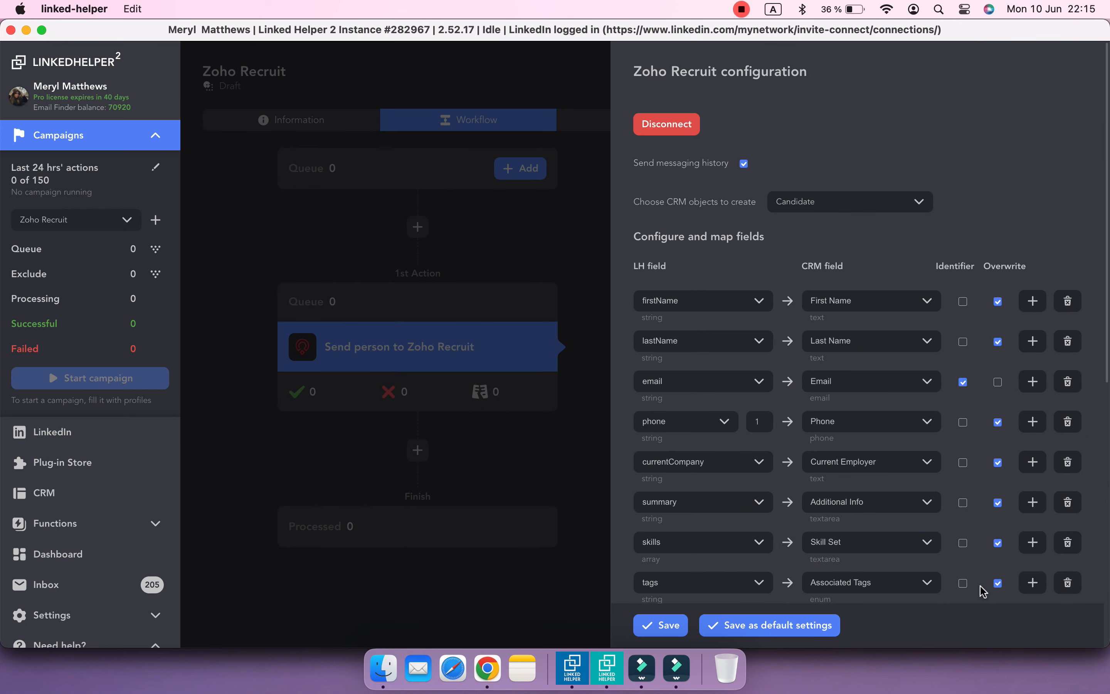
click(659, 630)
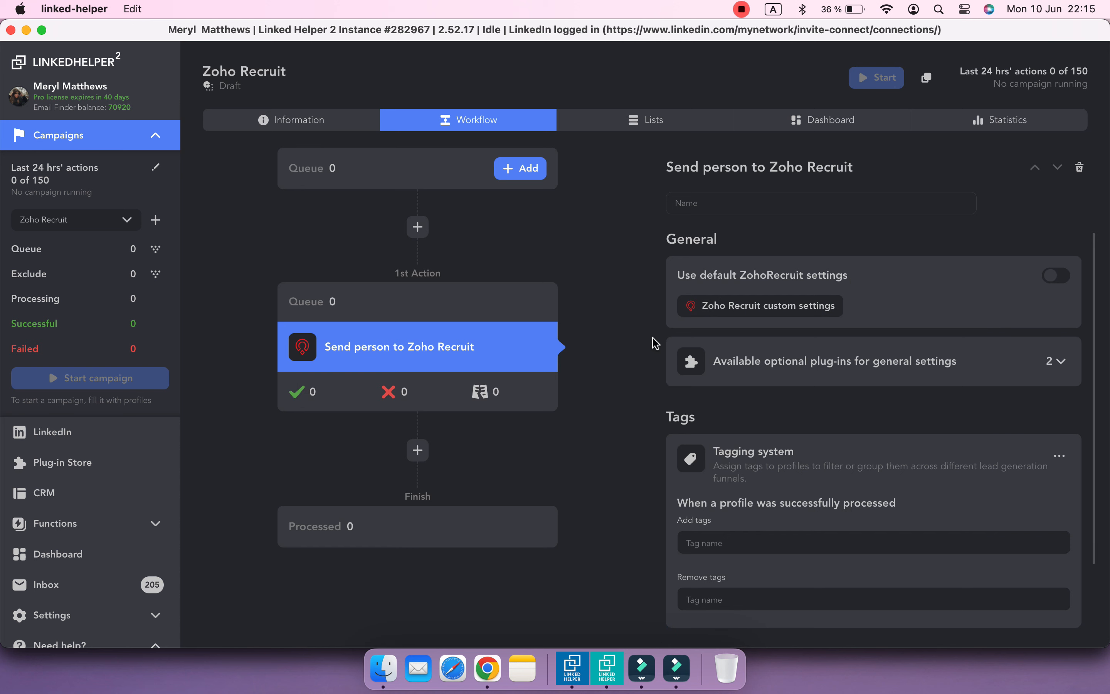
- Save the custom Zoho Recruit mapping as the default CRM settings and make the action use the default ZohoRecruit settings
click(700, 310)
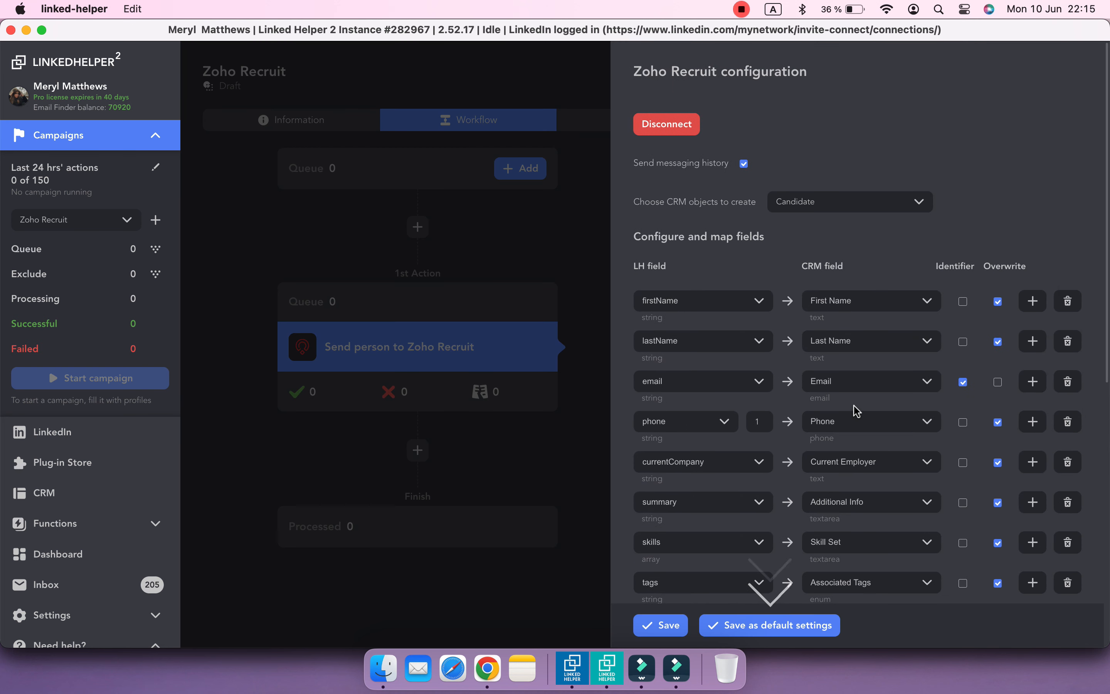
click(797, 627)
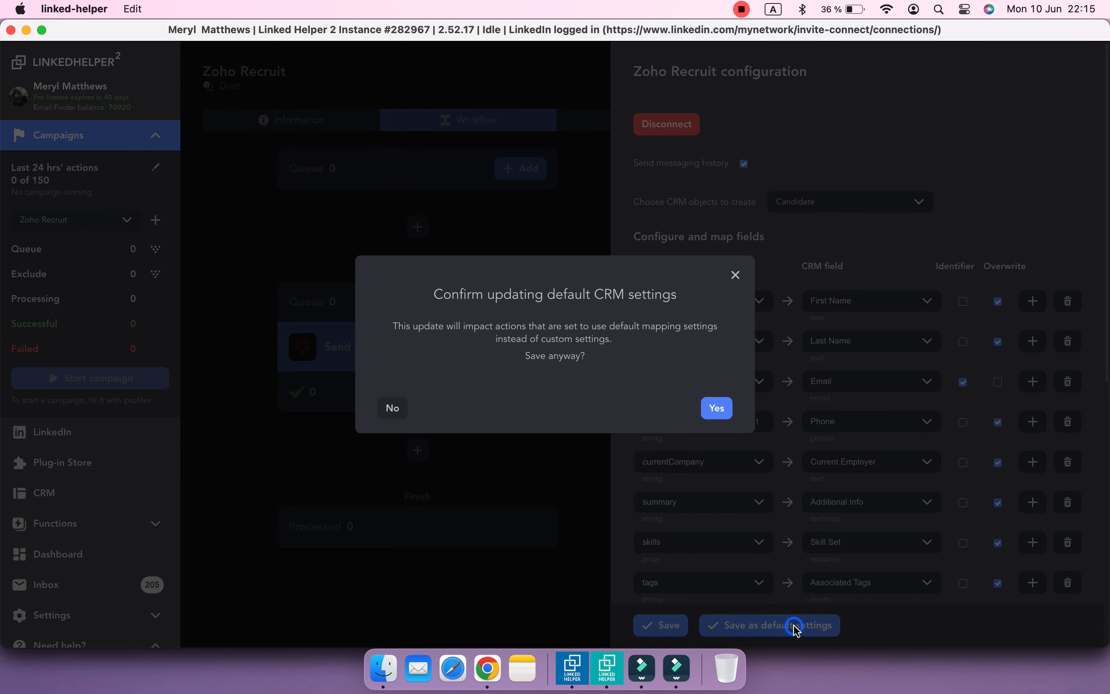
click(719, 409)
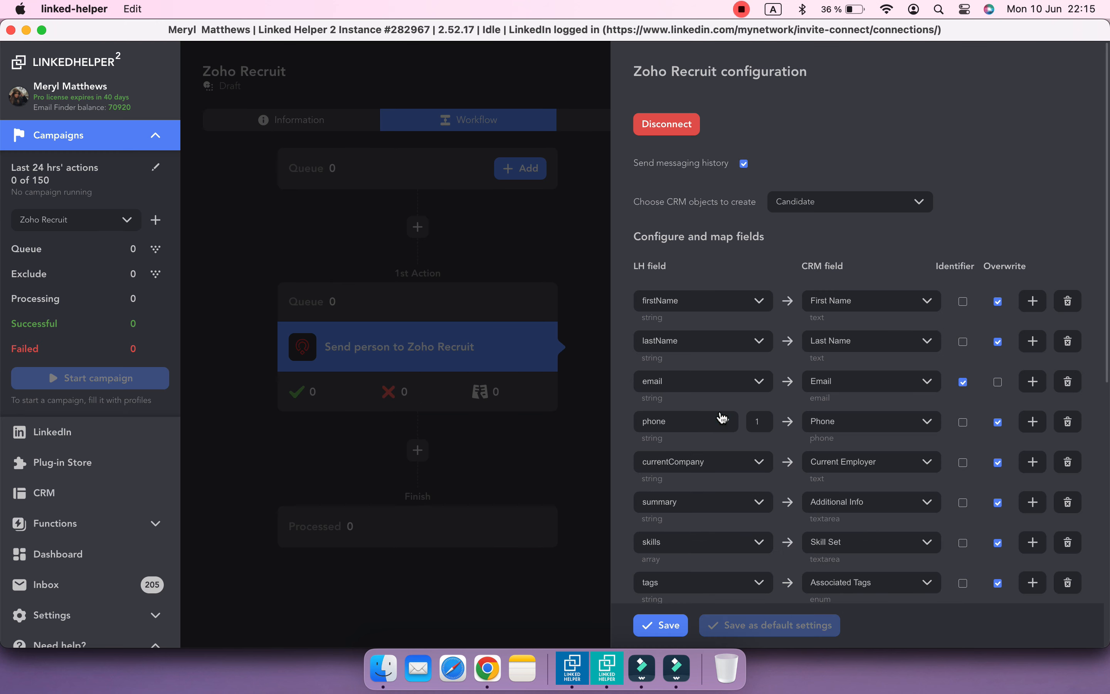
click(664, 625)
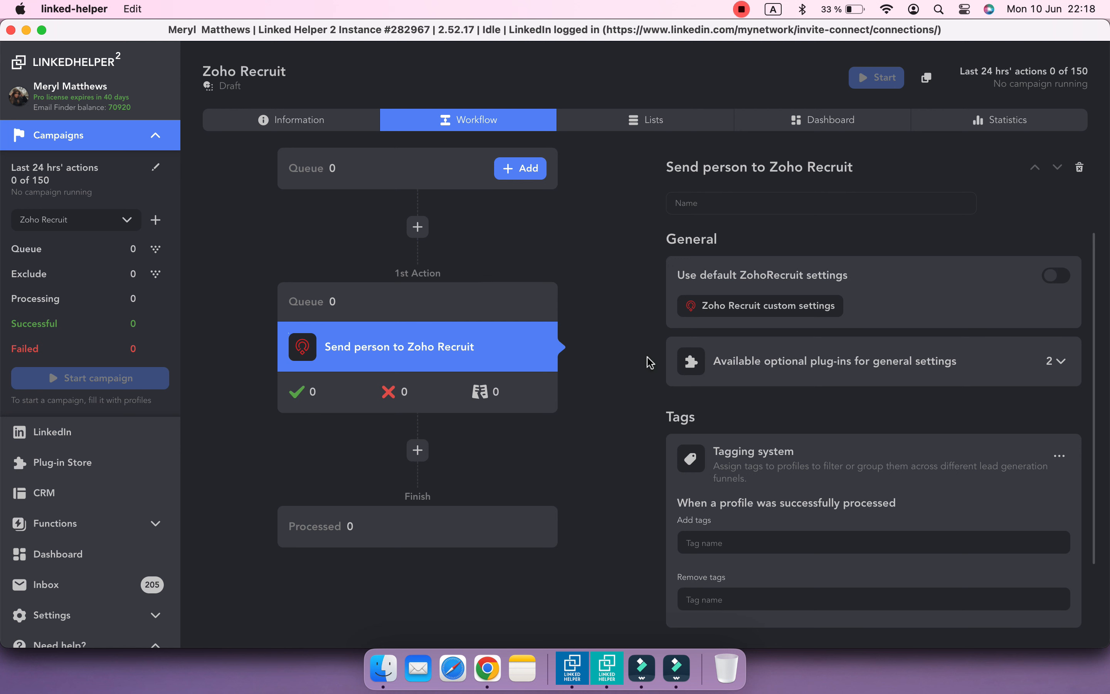
click(1067, 285)
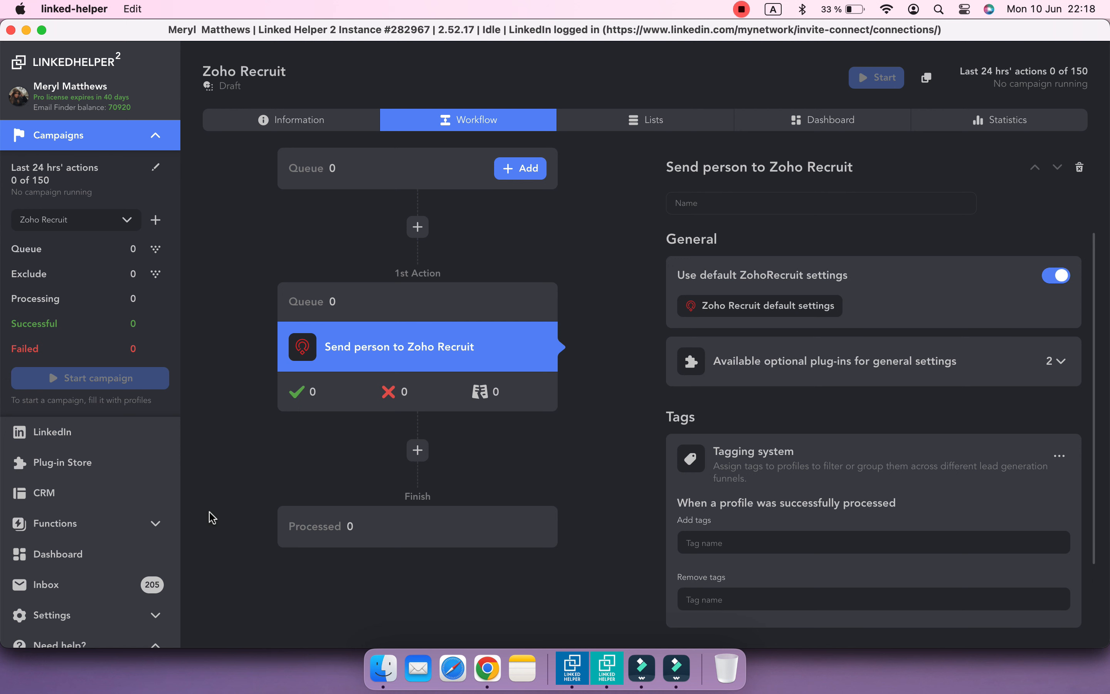
- Load the ZohoRecruit config in the External CRMs settings and save its field mapping as default settings
scroll(154, 505, down, 2)
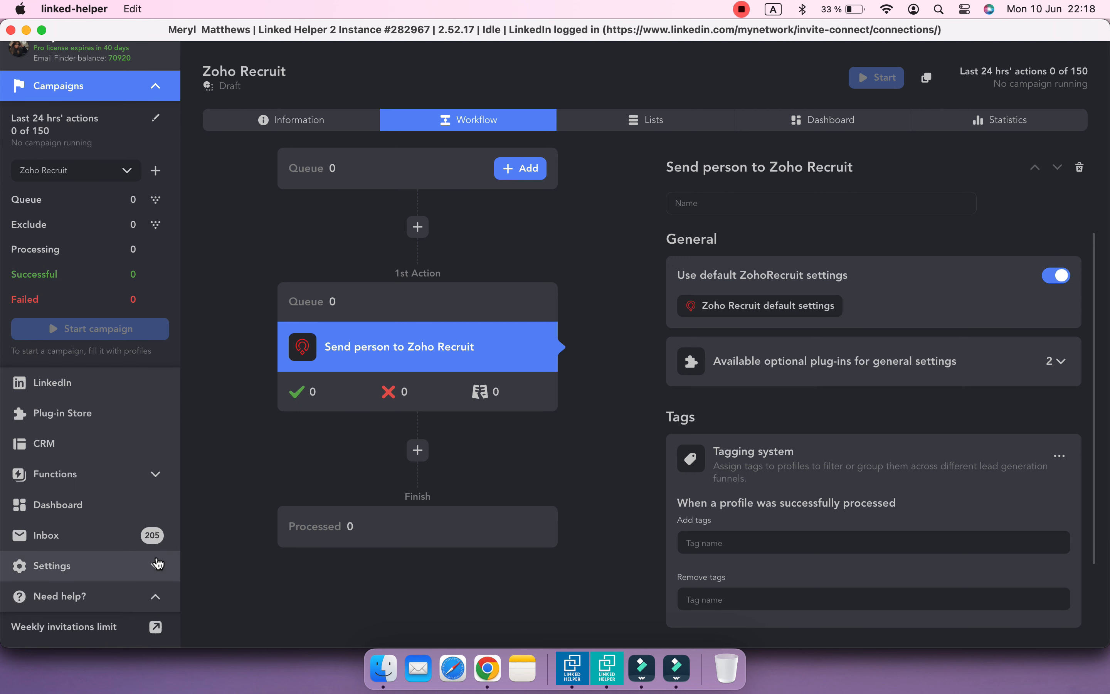
click(158, 564)
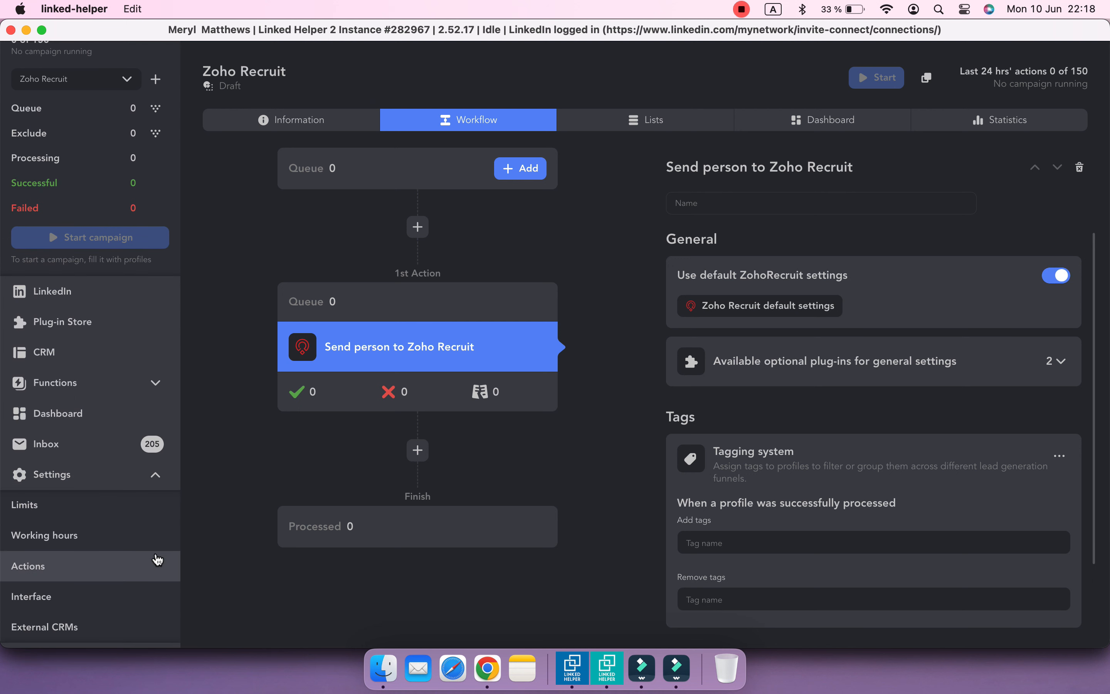
scroll(158, 561, down, 3)
click(155, 564)
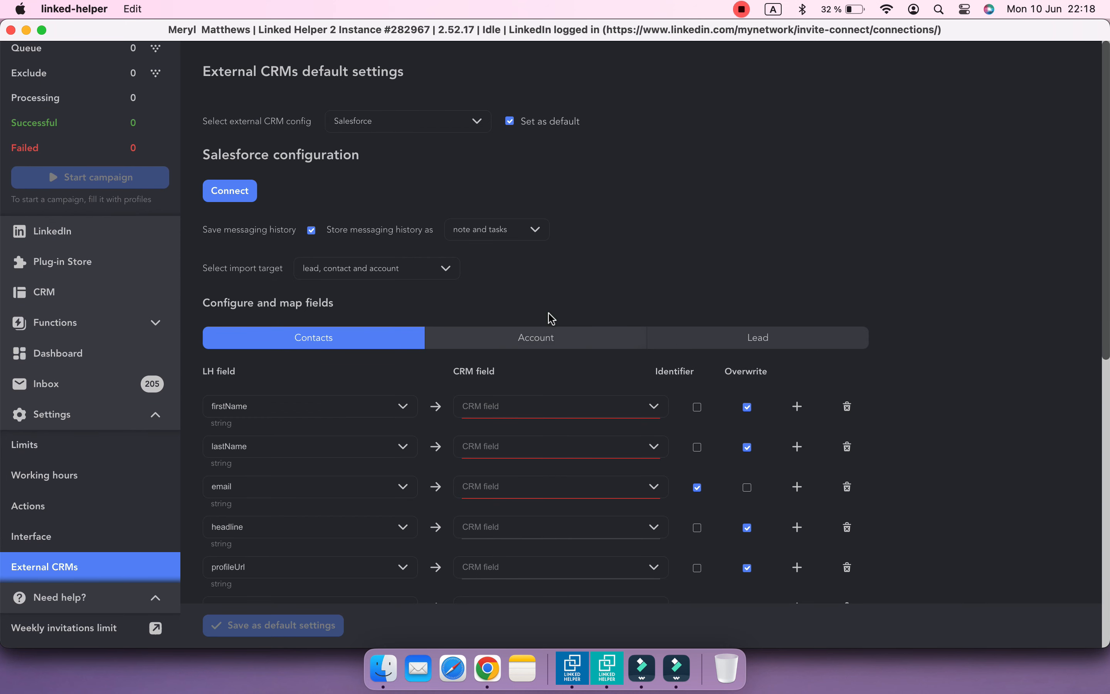
click(482, 126)
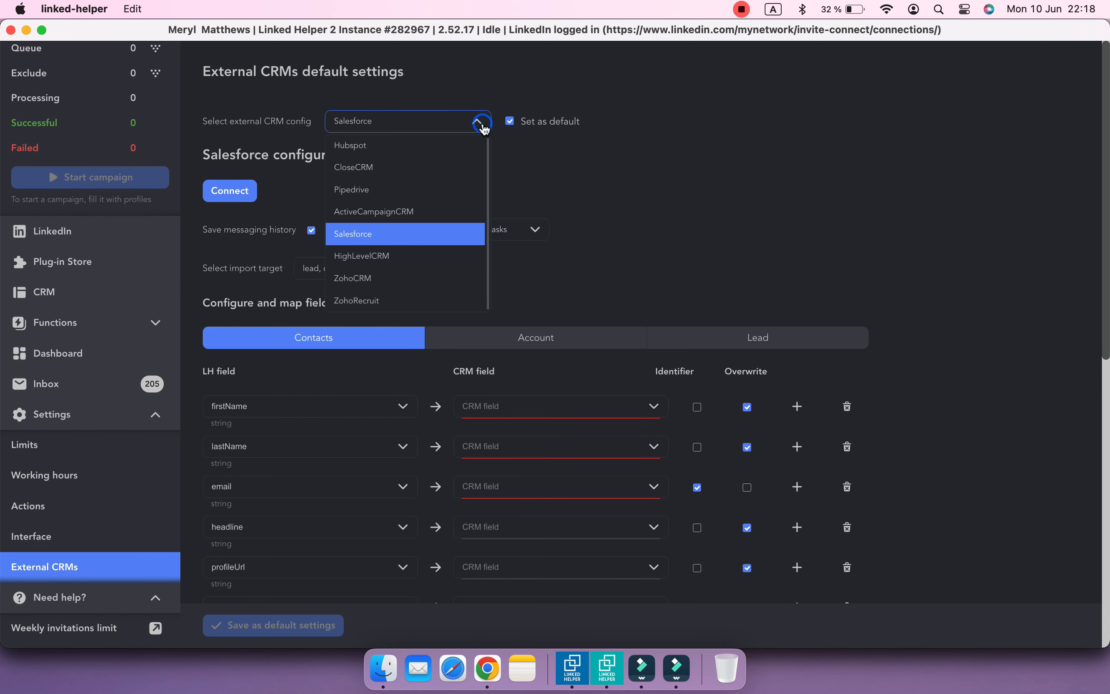
click(443, 296)
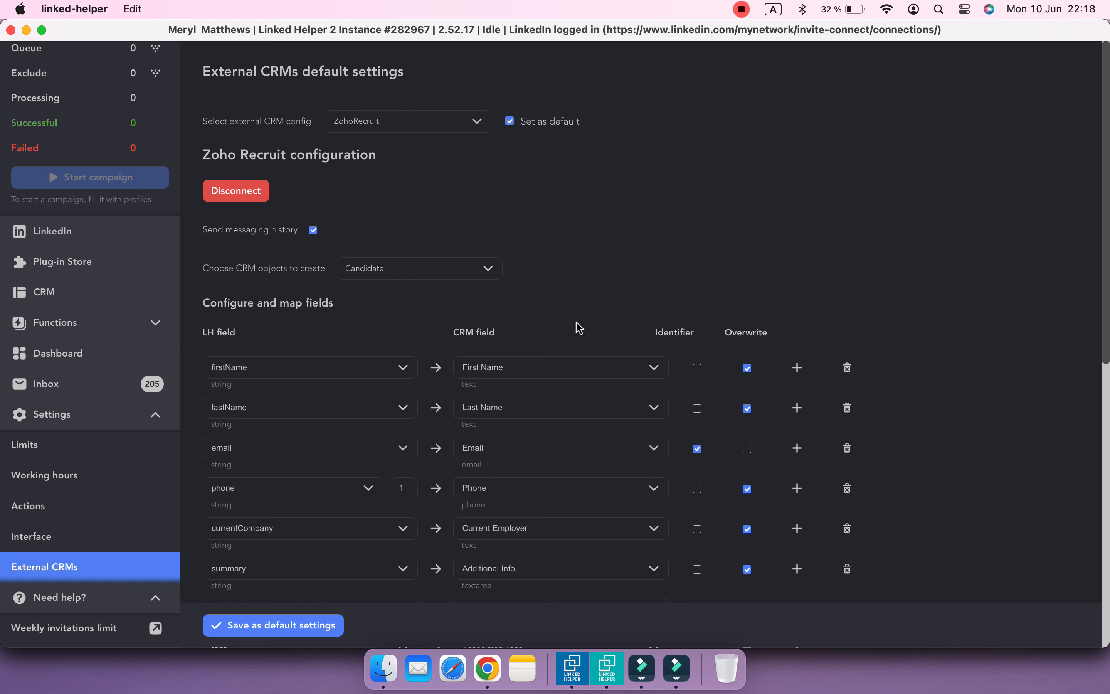
scroll(580, 328, down, 15)
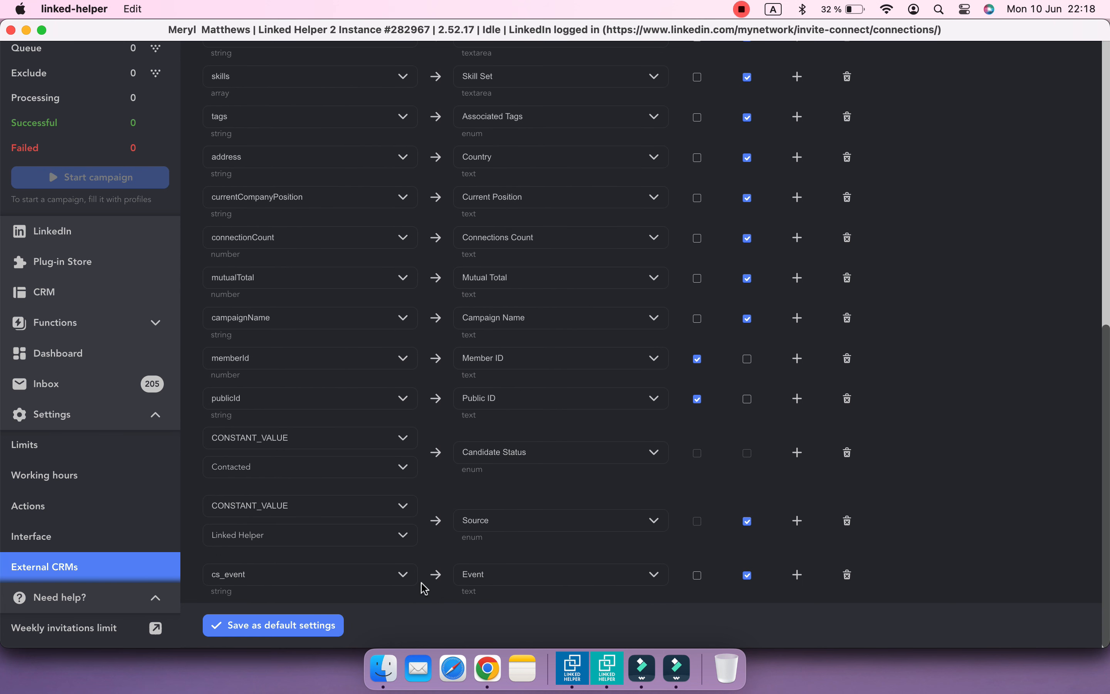
click(308, 628)
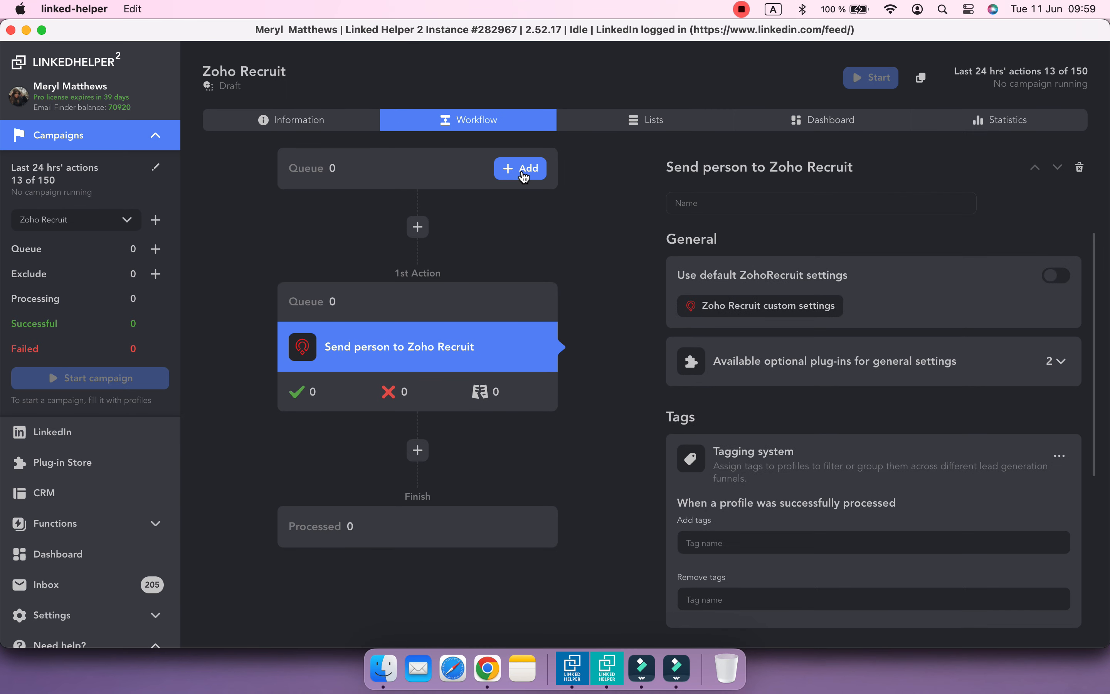
- Start adding profiles to the Zoho Recruit campaign queue from the CRM source, filtered by the tag #SalesManagers_to_ZR
click(523, 169)
click(812, 121)
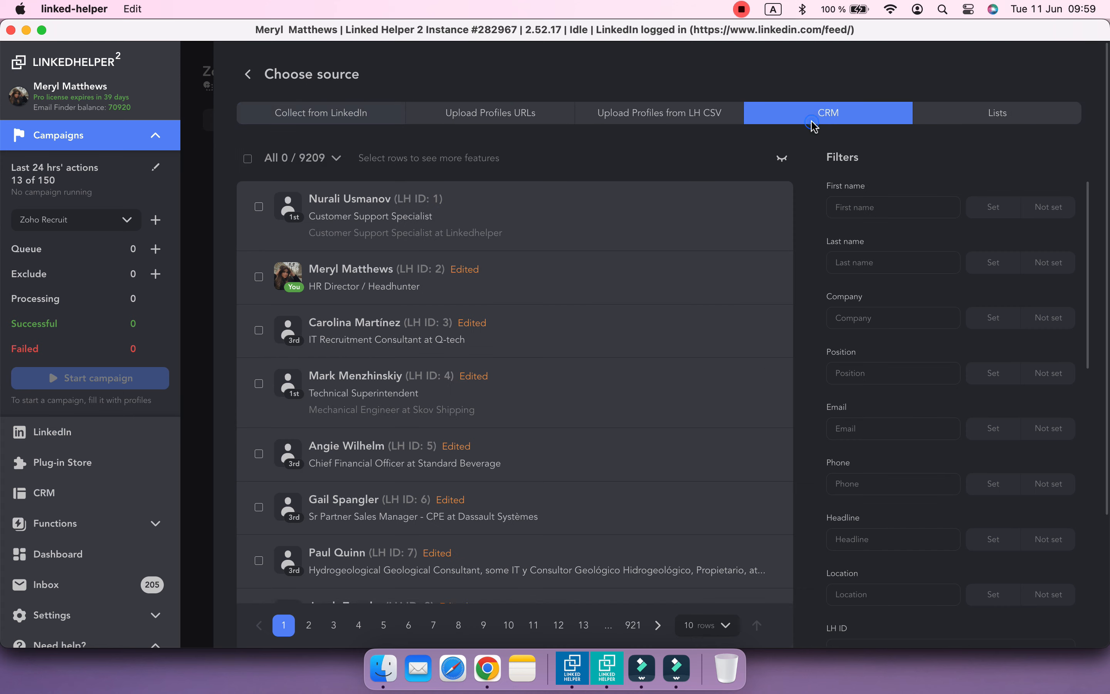
scroll(758, 416, down, 3)
scroll(907, 489, down, 4)
scroll(907, 489, down, 5)
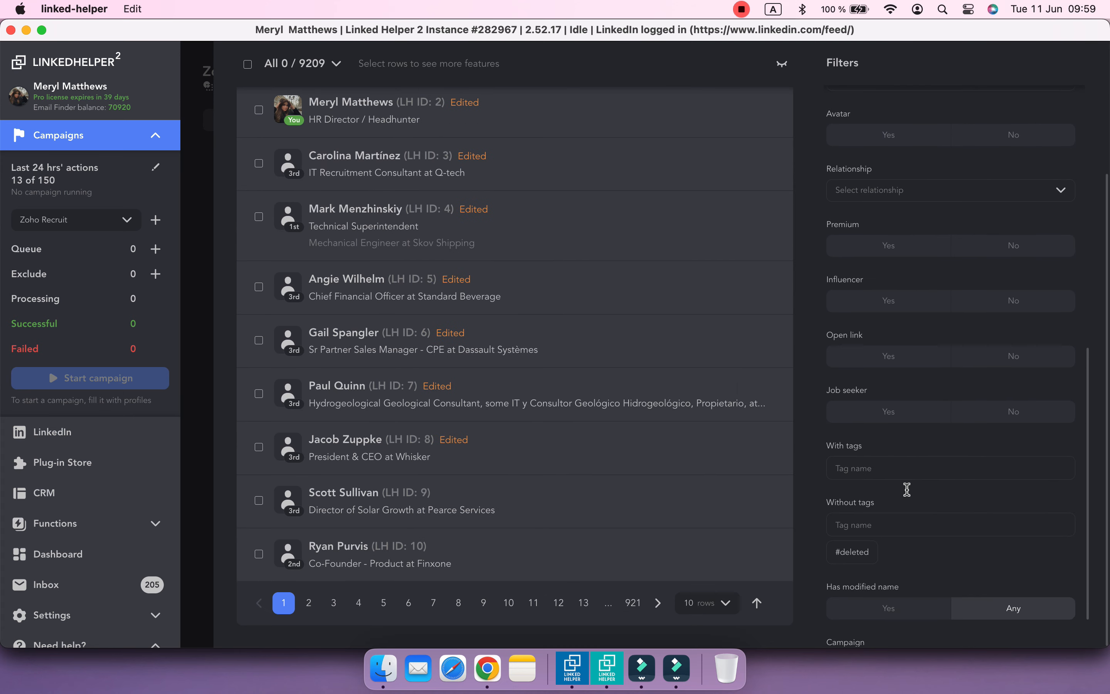
click(905, 410)
text(sal)
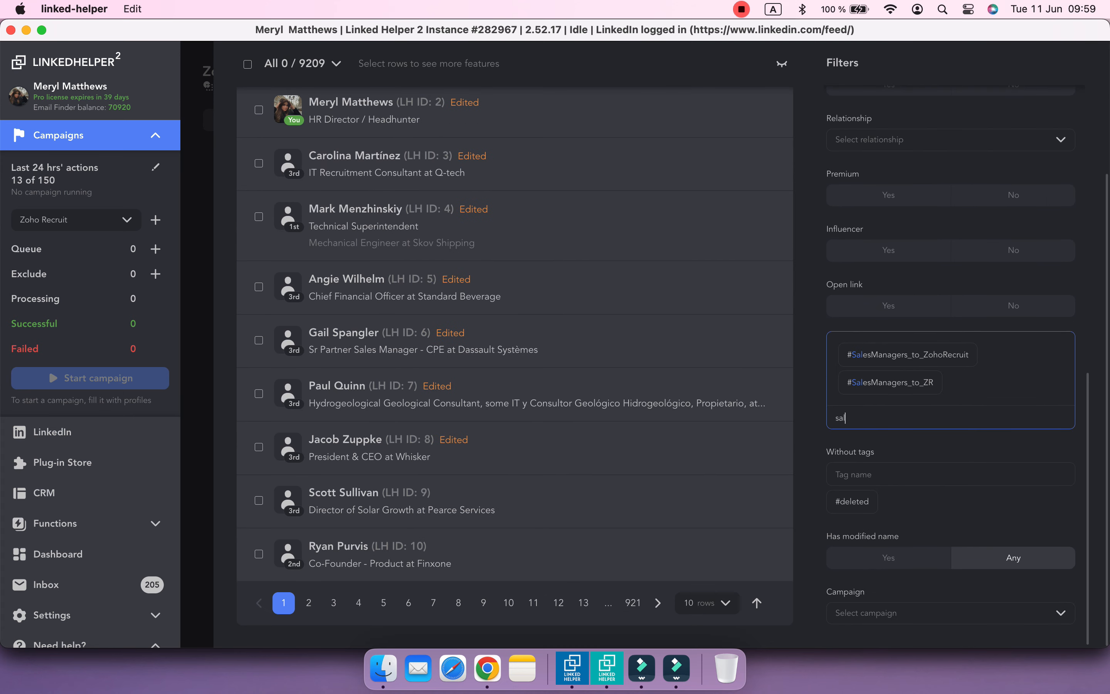
click(920, 387)
- Add all filtered profiles to the queue, return to the workflow and start the campaign
scroll(505, 321, up, 5)
click(244, 165)
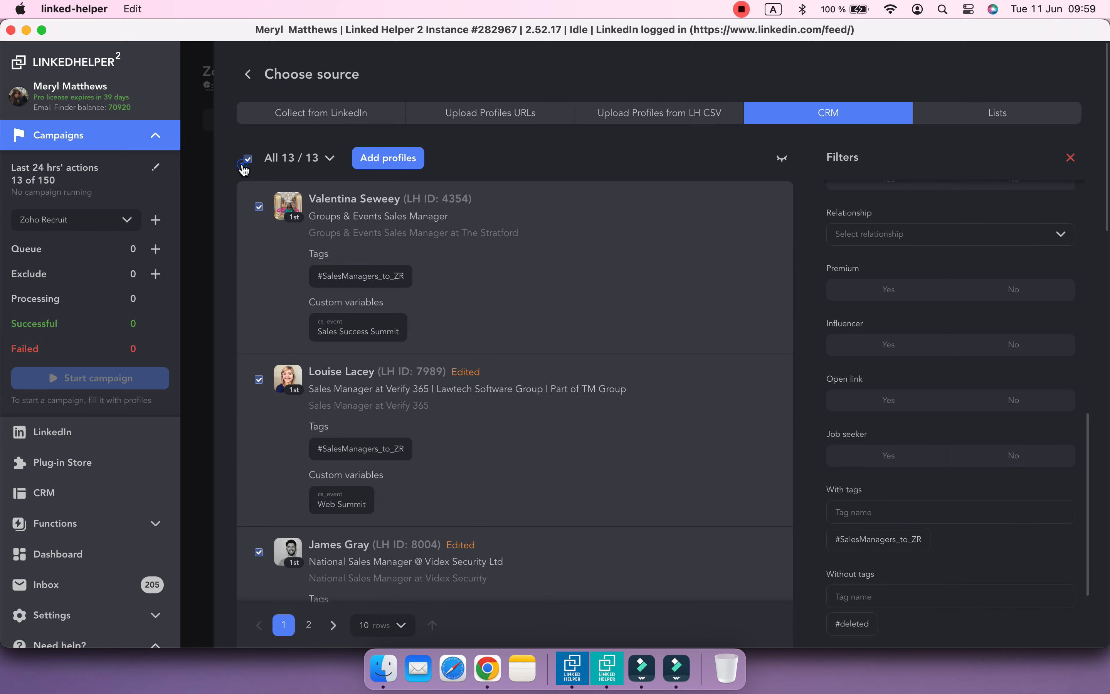
click(404, 172)
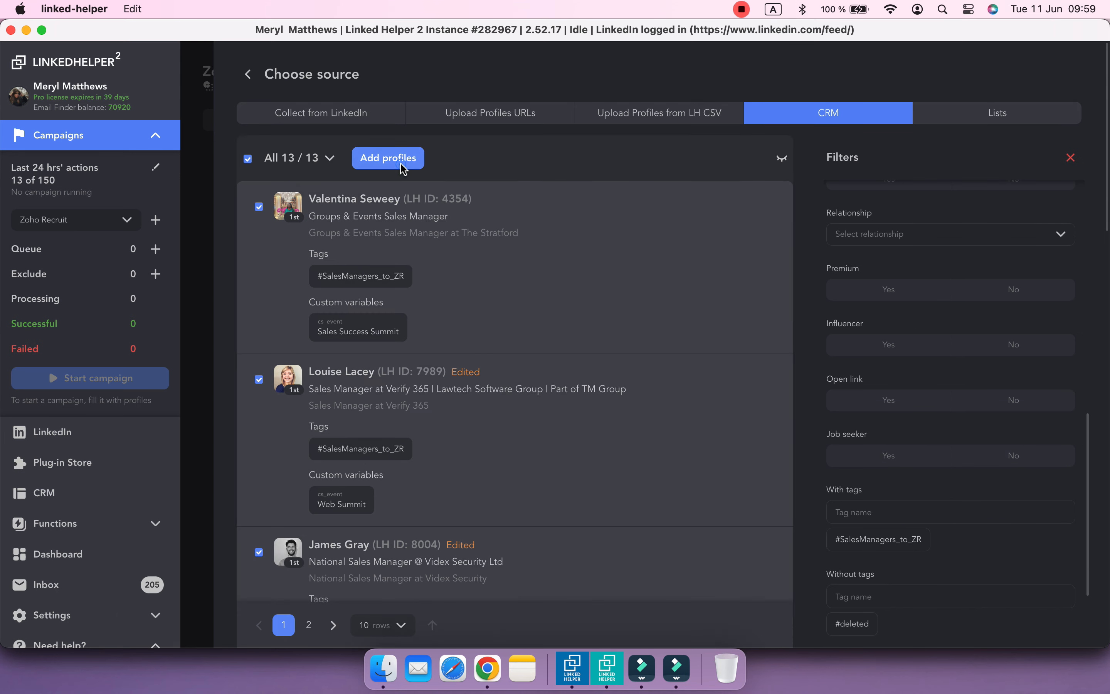
click(248, 81)
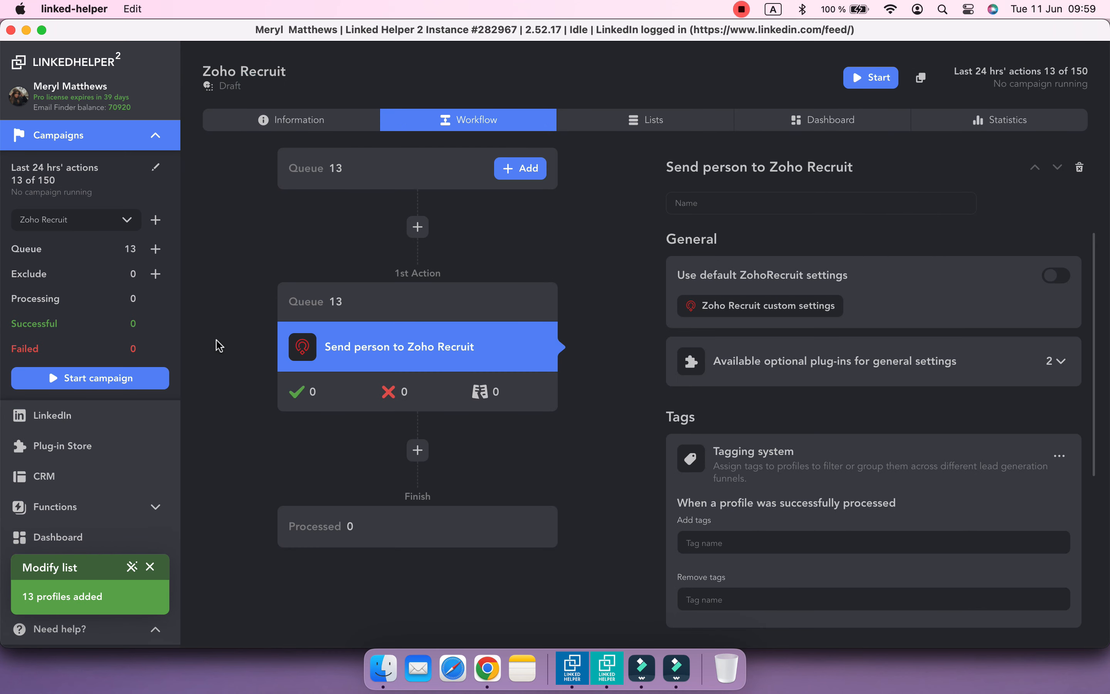
click(157, 382)
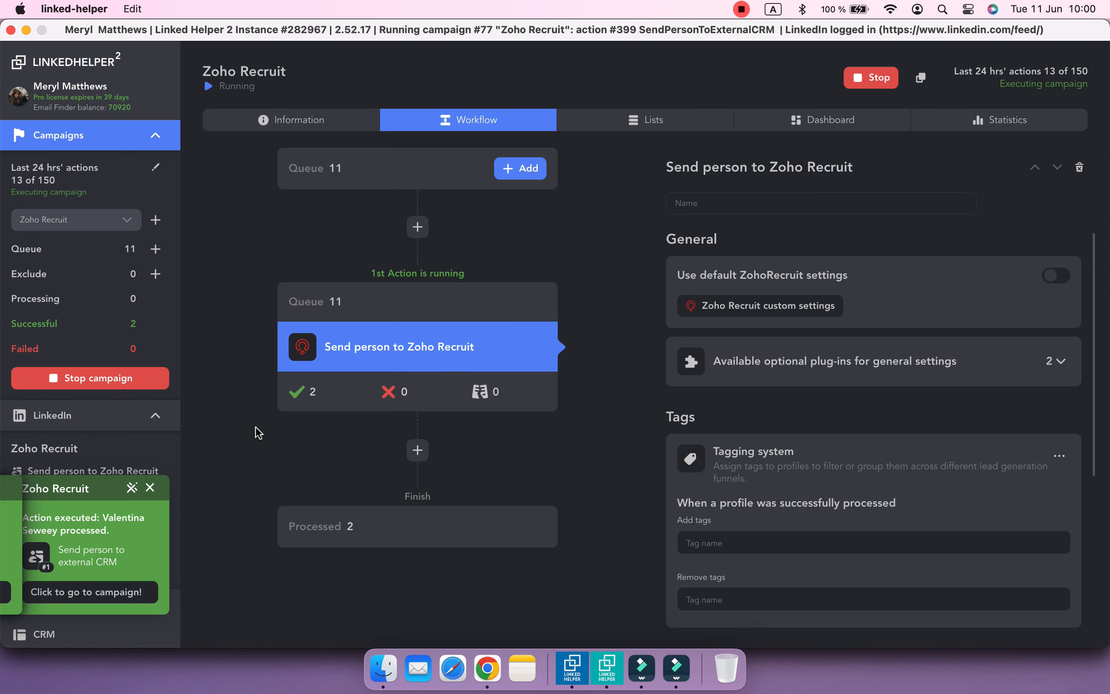
- Switch to Zoho Recruit in Chrome, add the Public ID column to the candidates list and review the candidates' mapped data
click(487, 668)
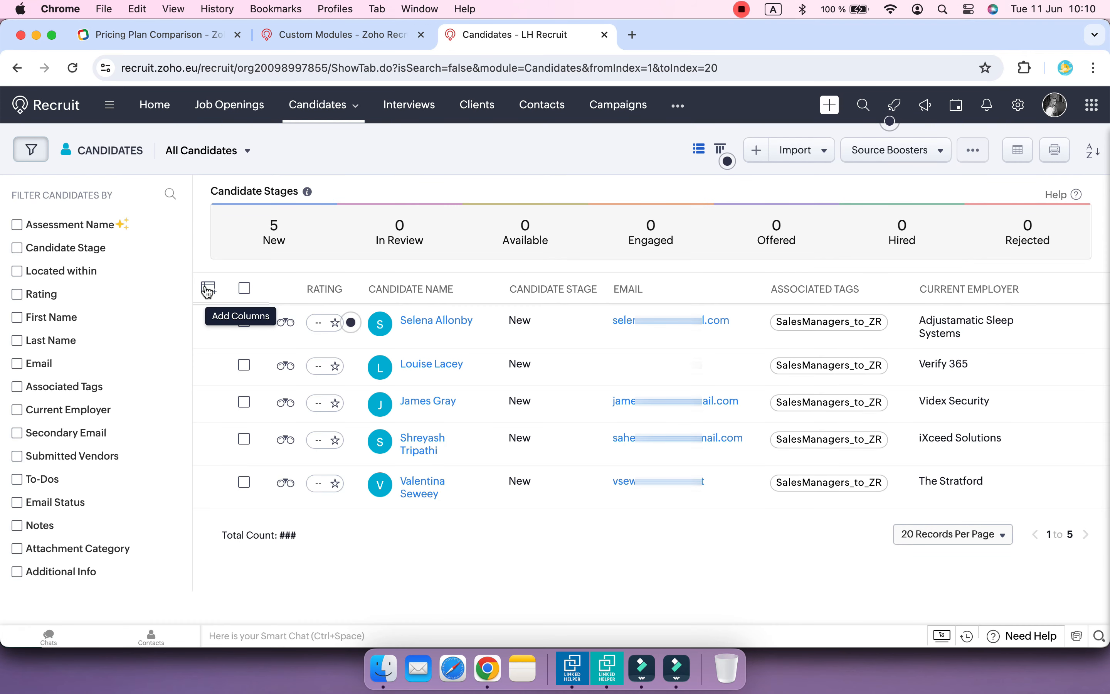
click(209, 288)
scroll(297, 494, down, 10)
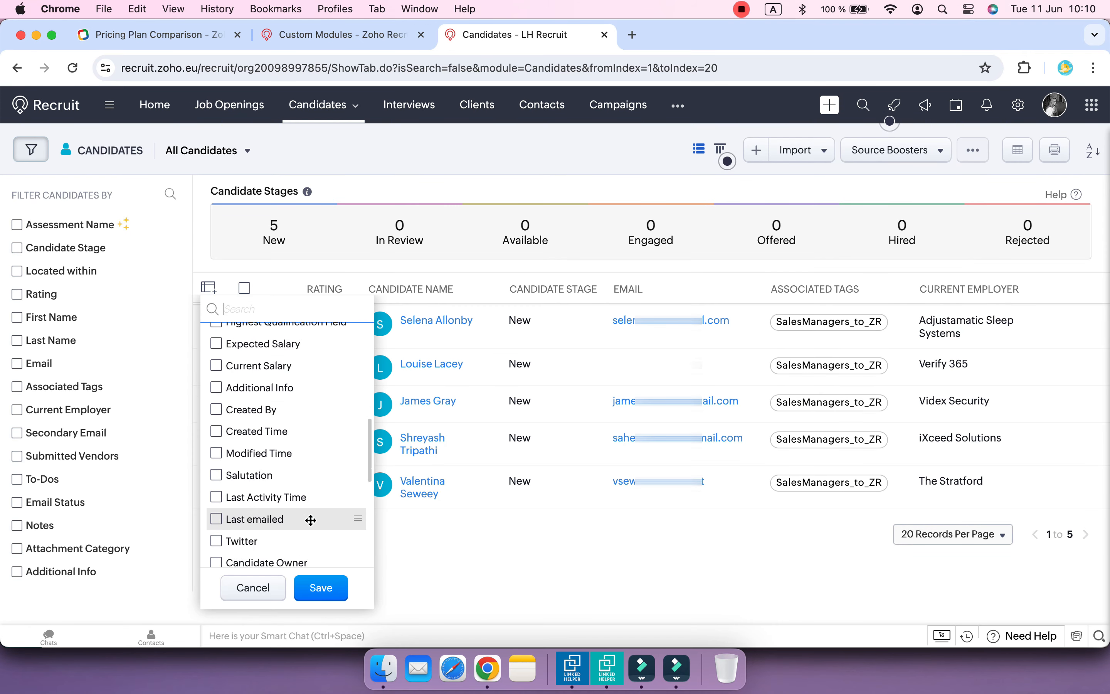
drag(219, 493, 218, 557)
click(217, 555)
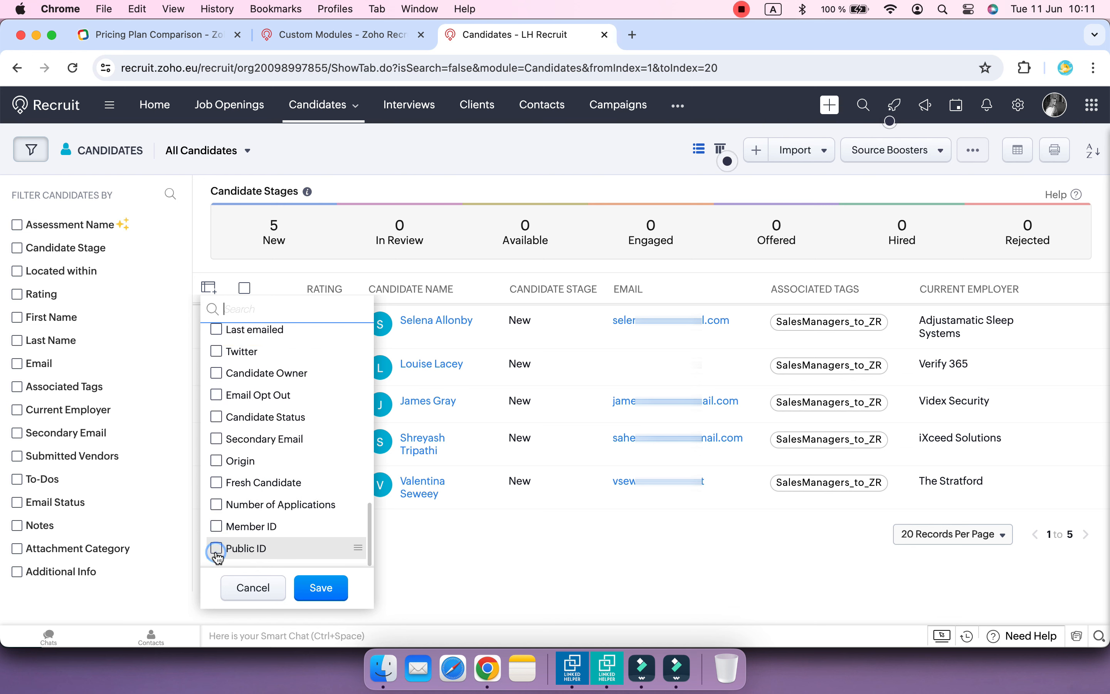
click(306, 589)
click(326, 574)
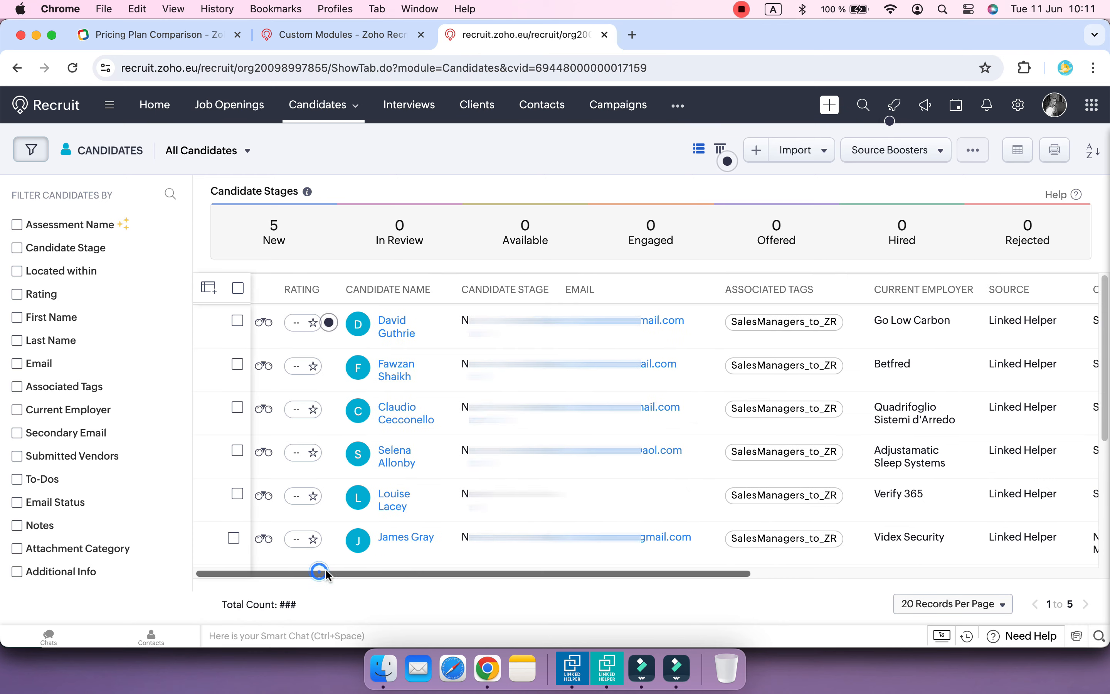
drag(326, 574, 651, 598)
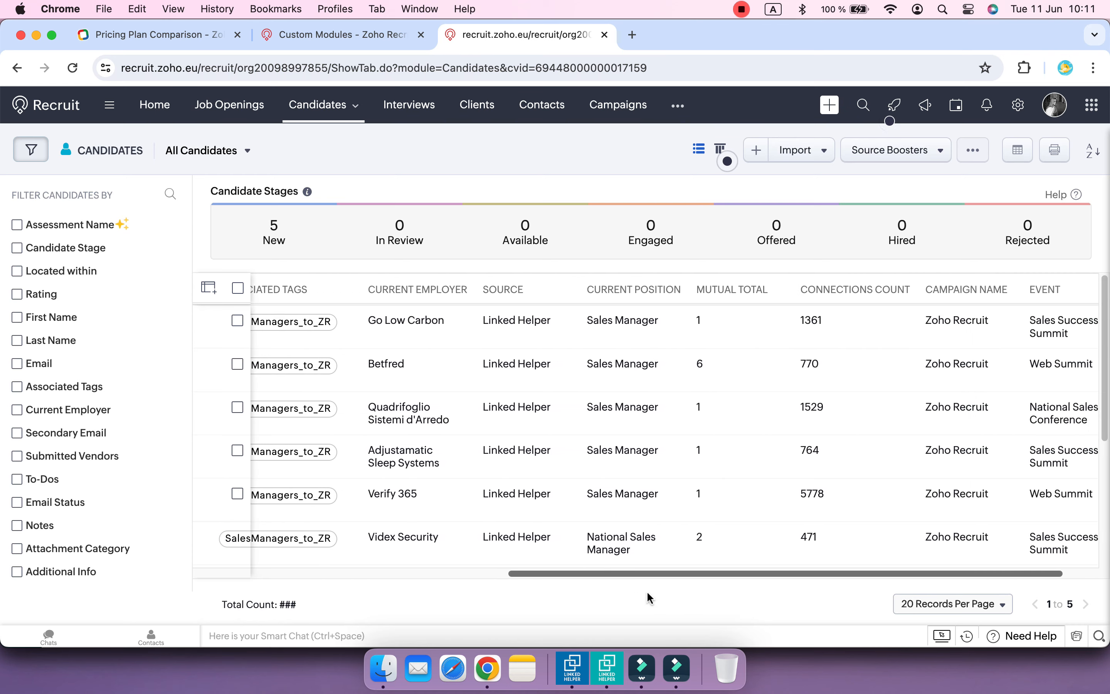
scroll(587, 573, down, 5)
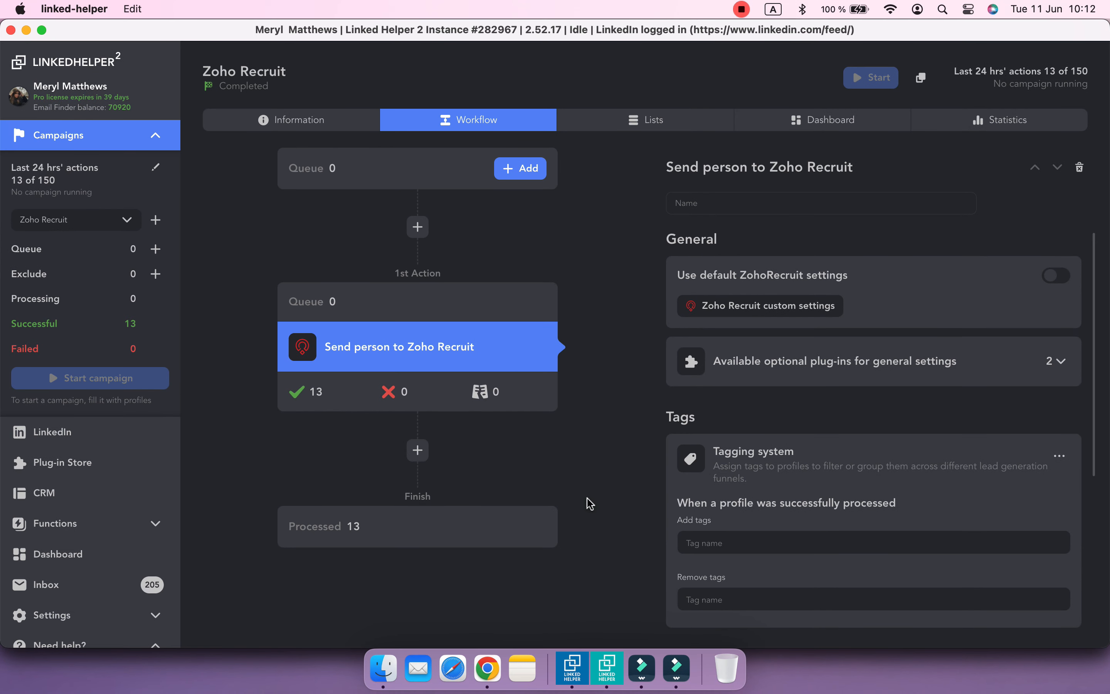
- In Linked Helper, add the export and integration action Send person to external CRM after the existing Zoho Recruit action
click(411, 453)
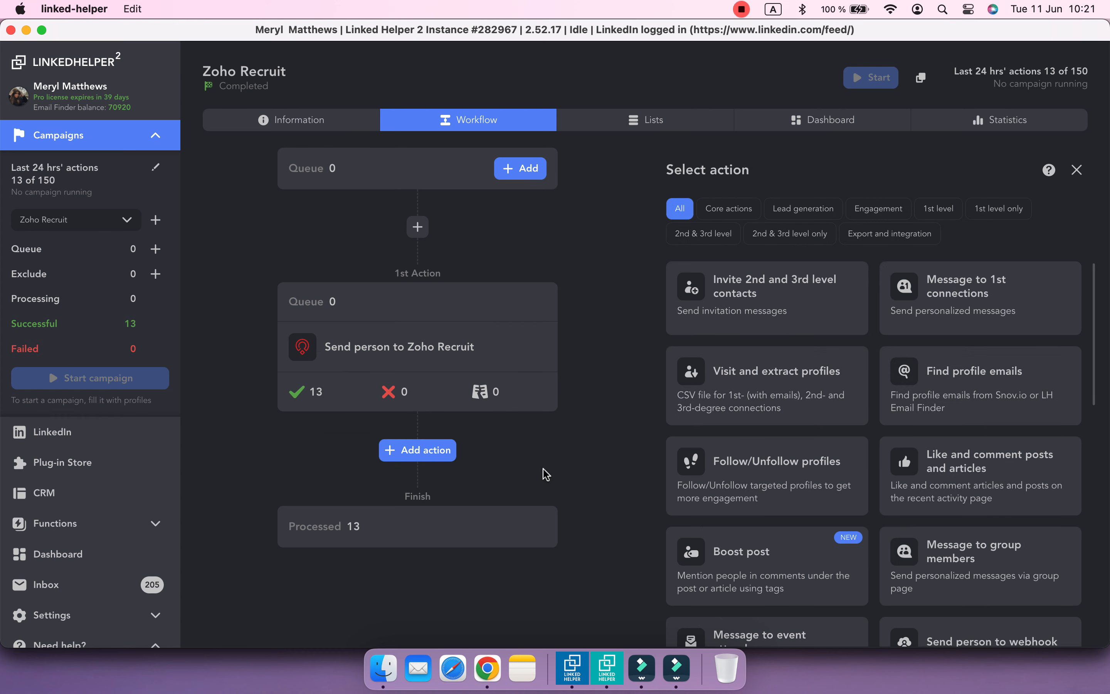
click(885, 238)
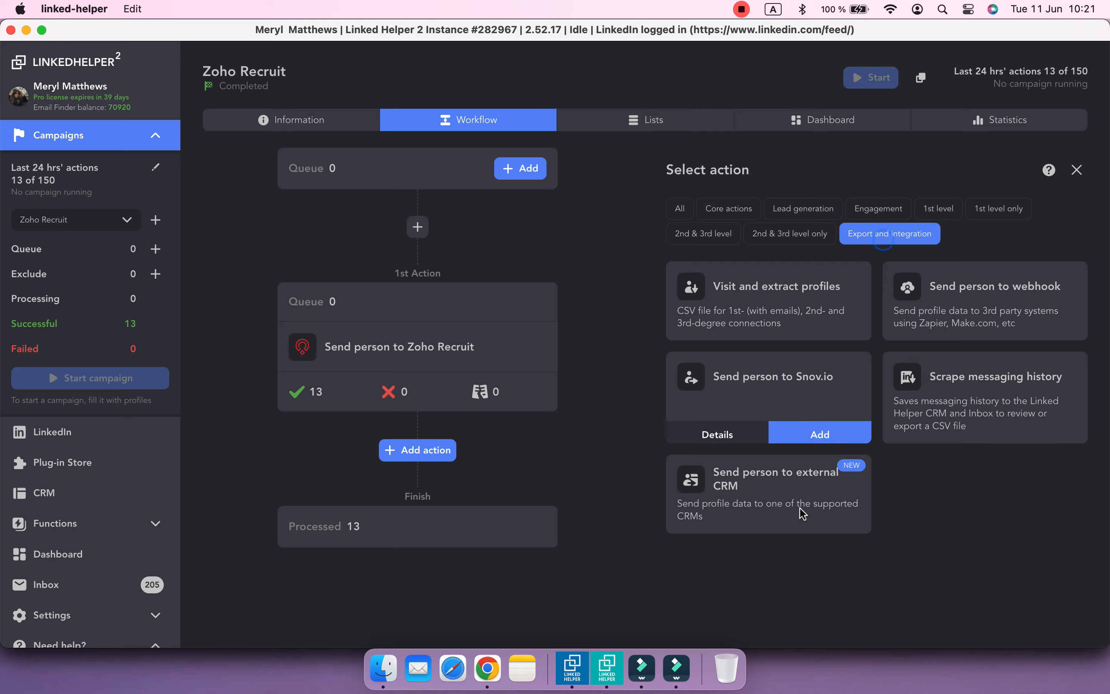
click(819, 521)
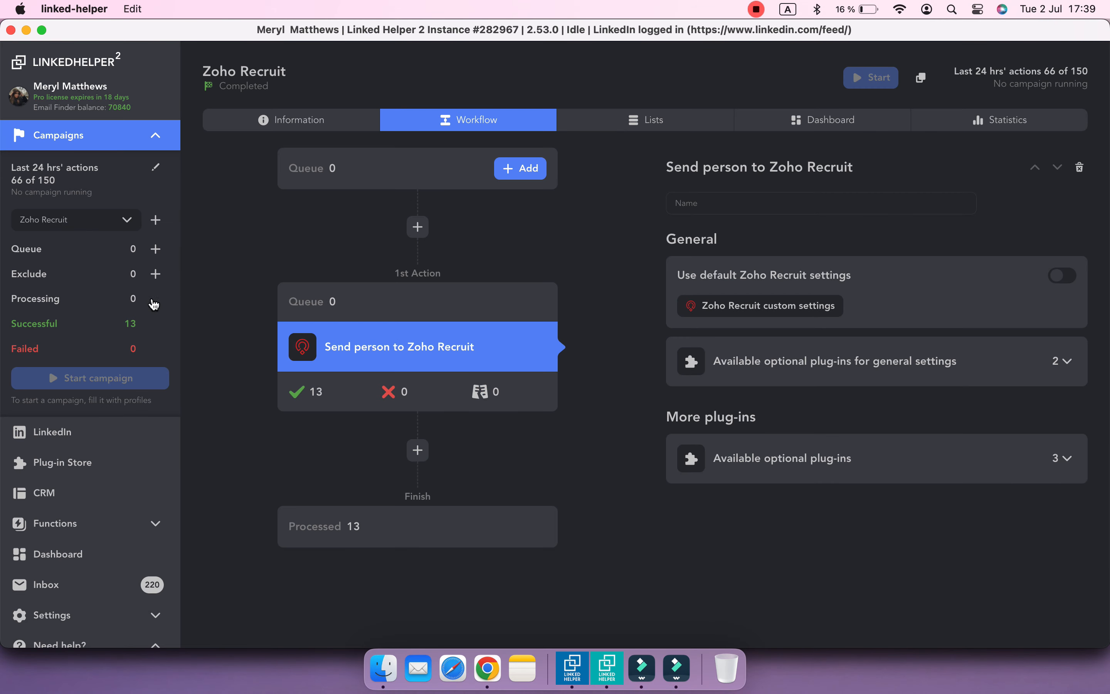
click(156, 219)
click(285, 248)
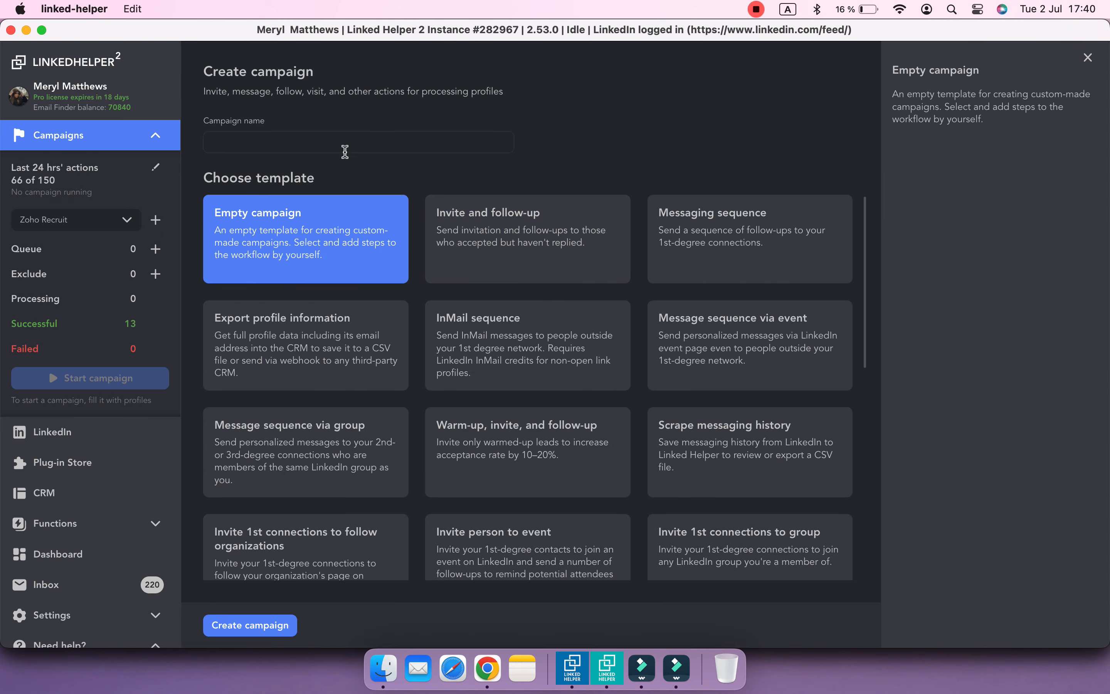
click(89, 135)
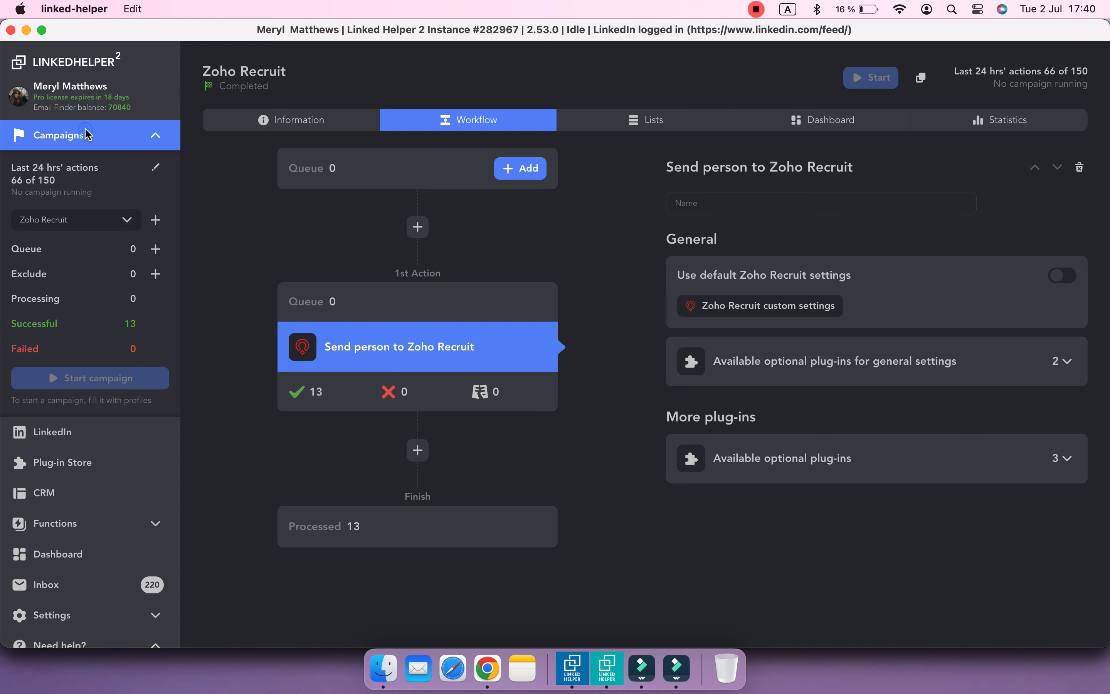
- Open the existing action's Zoho Recruit custom settings and check which CRM objects can be created
click(704, 312)
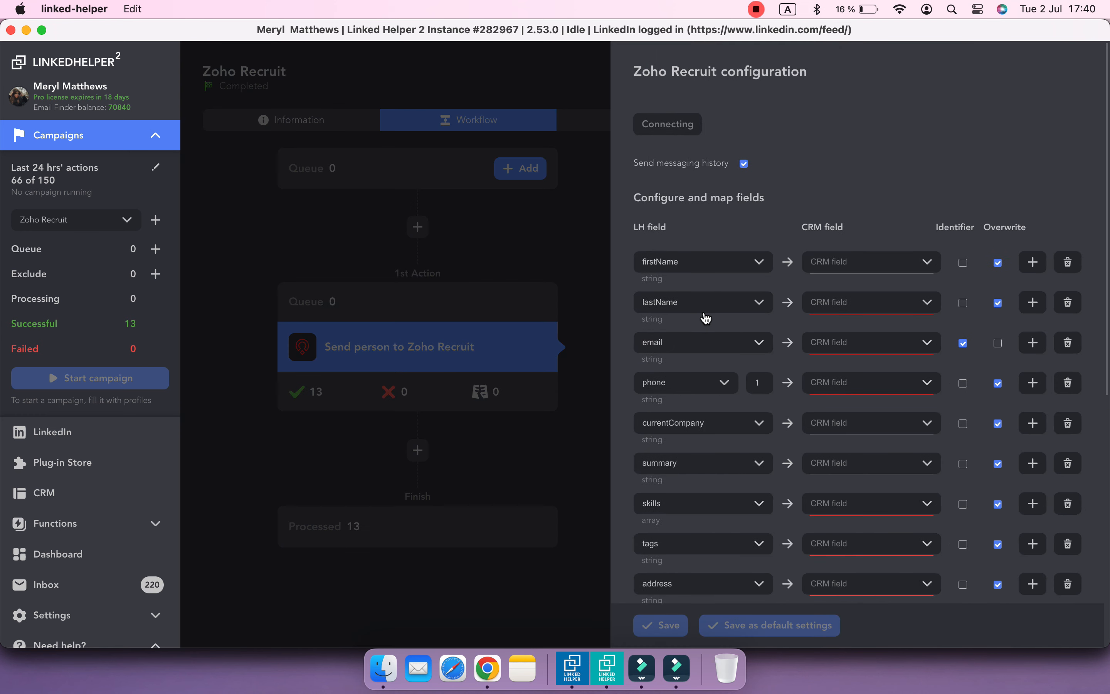
click(797, 207)
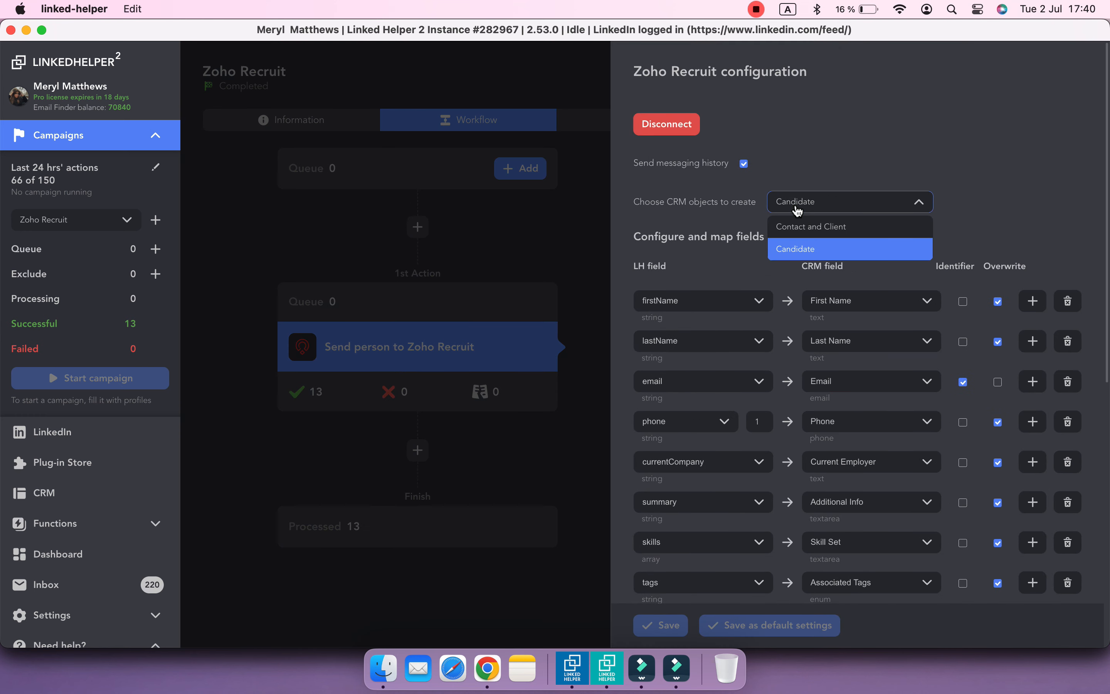
click(798, 209)
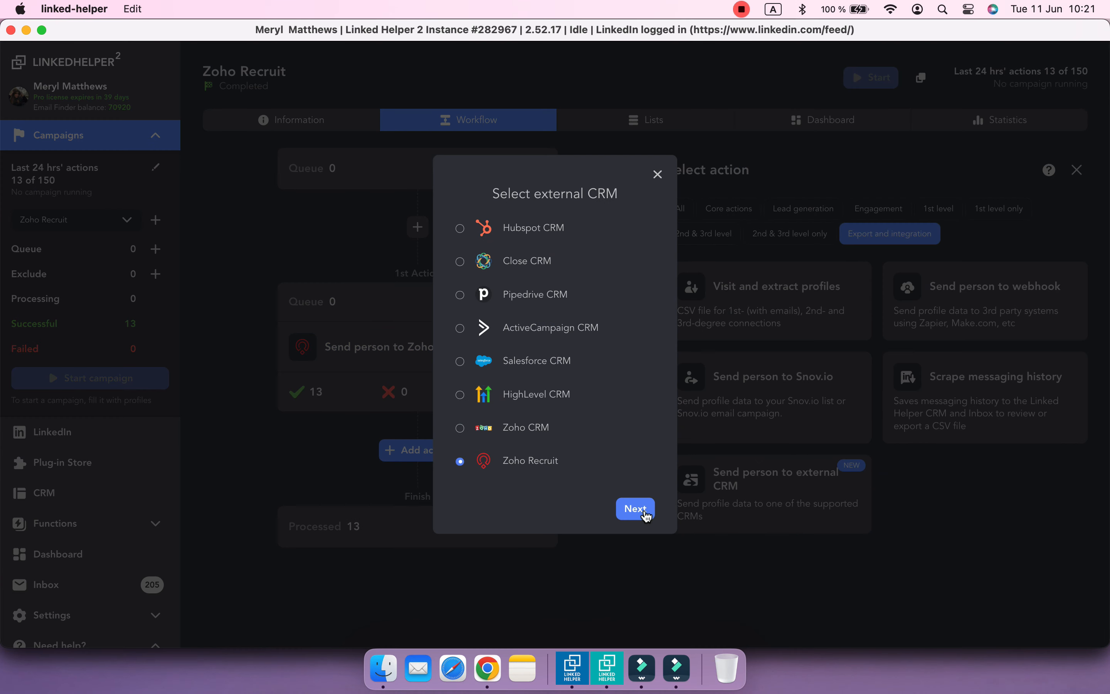
- Proceed with Zoho Recruit as the new action's external CRM and set the objects to create to Contact and Client
click(645, 510)
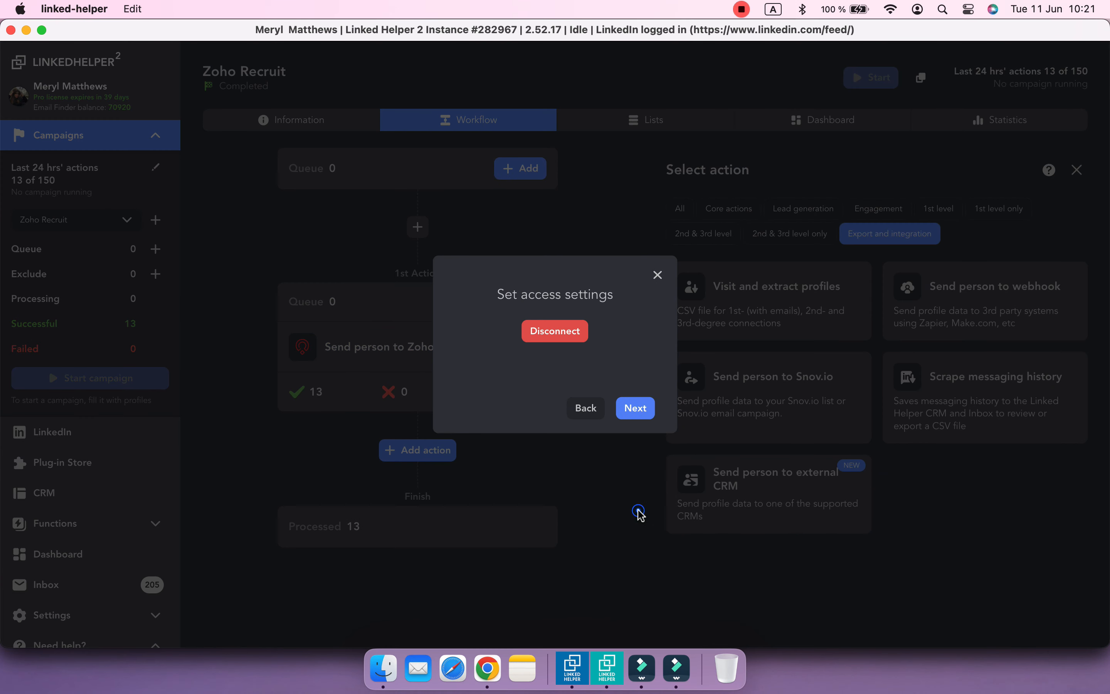
click(637, 415)
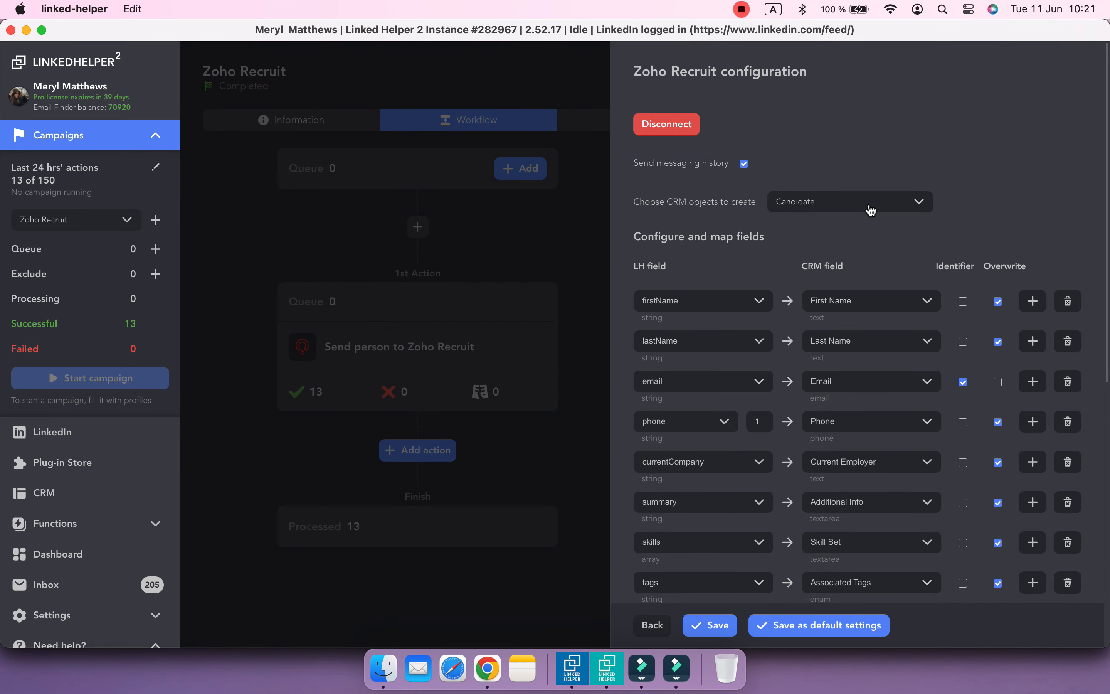
click(870, 210)
click(867, 225)
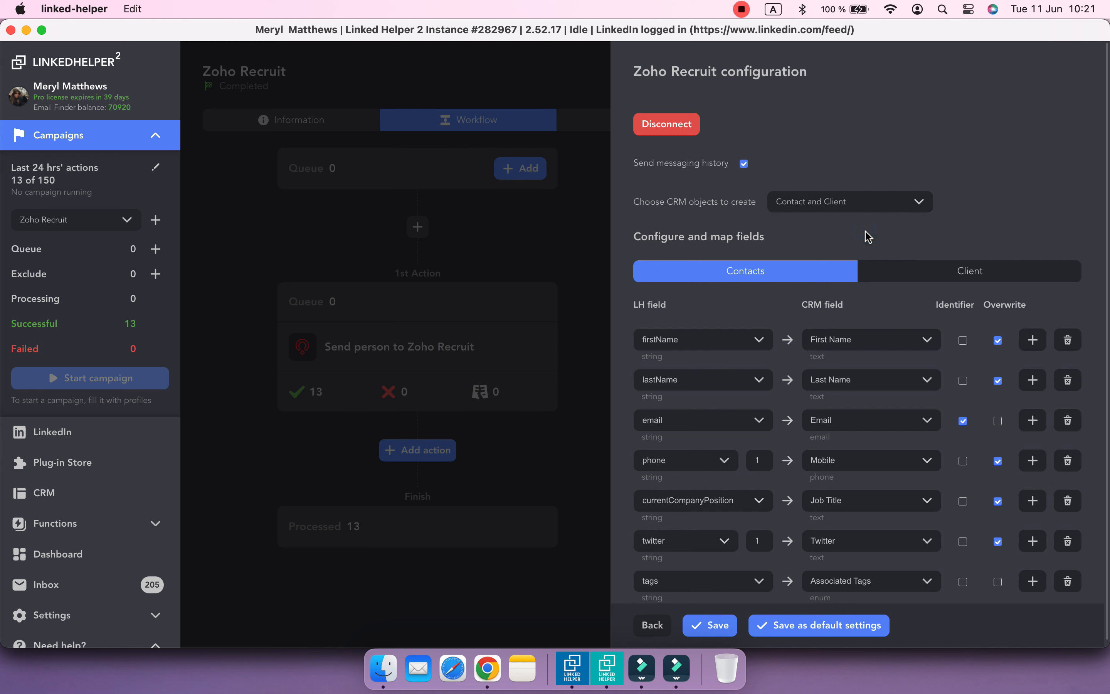
- Add an empty mapping row below the tags field in the Contacts field mapping
scroll(983, 378, down, 1)
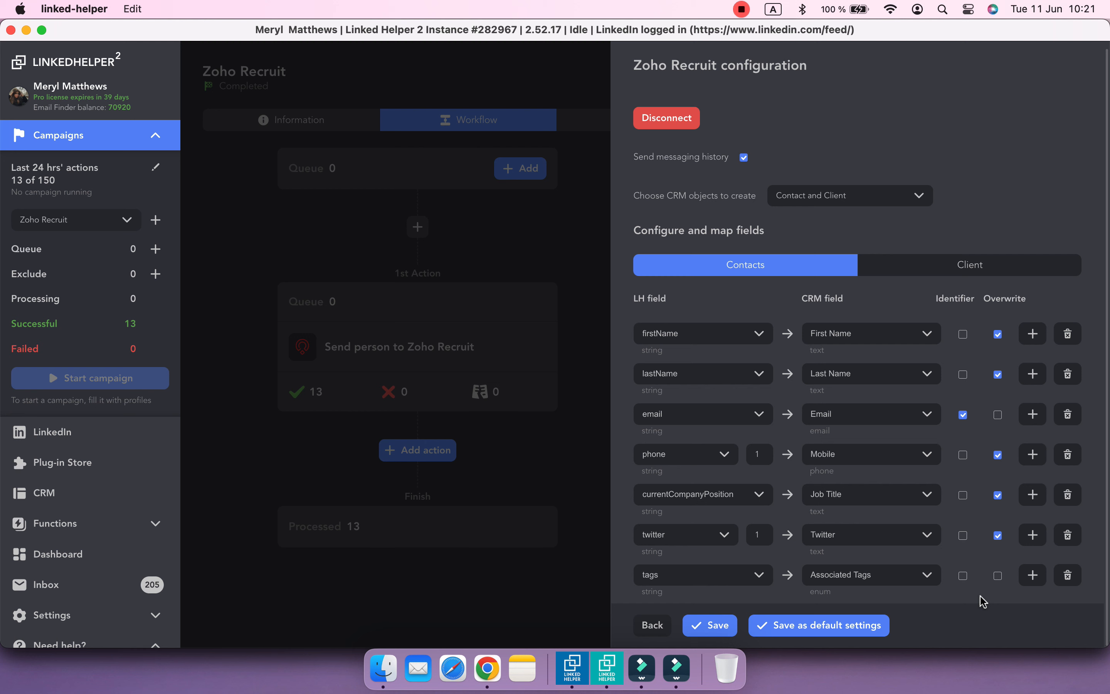
click(1031, 577)
scroll(1004, 561, down, 3)
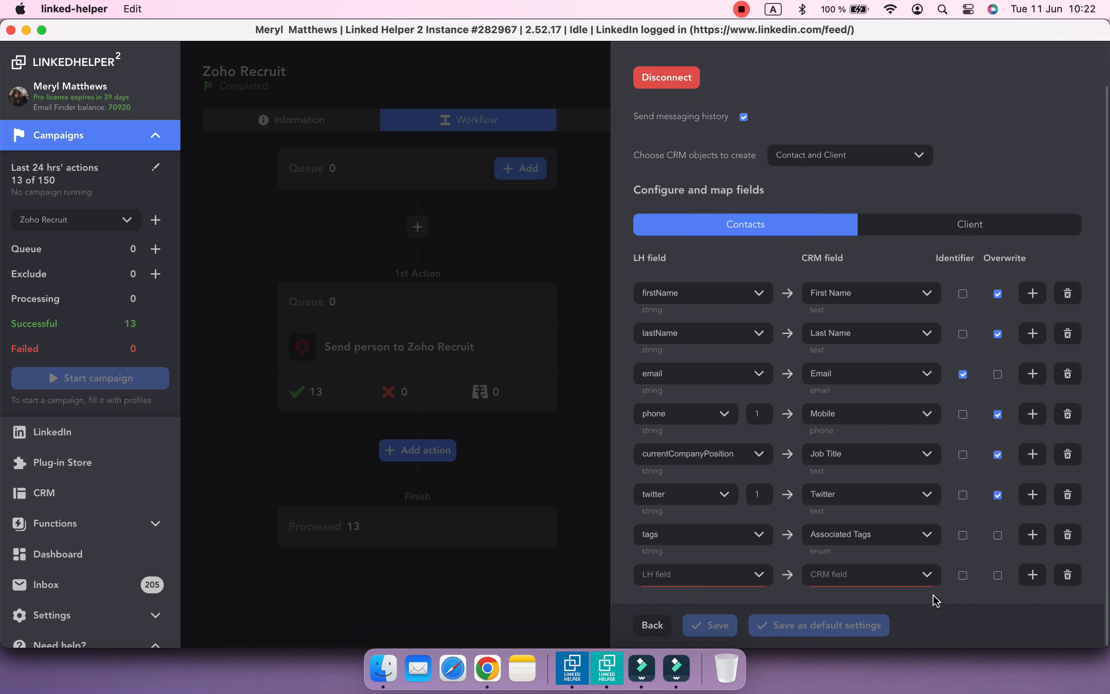
- Switch to Zoho Recruit in Chrome and open the Contacts module layout from the module customization settings
click(487, 669)
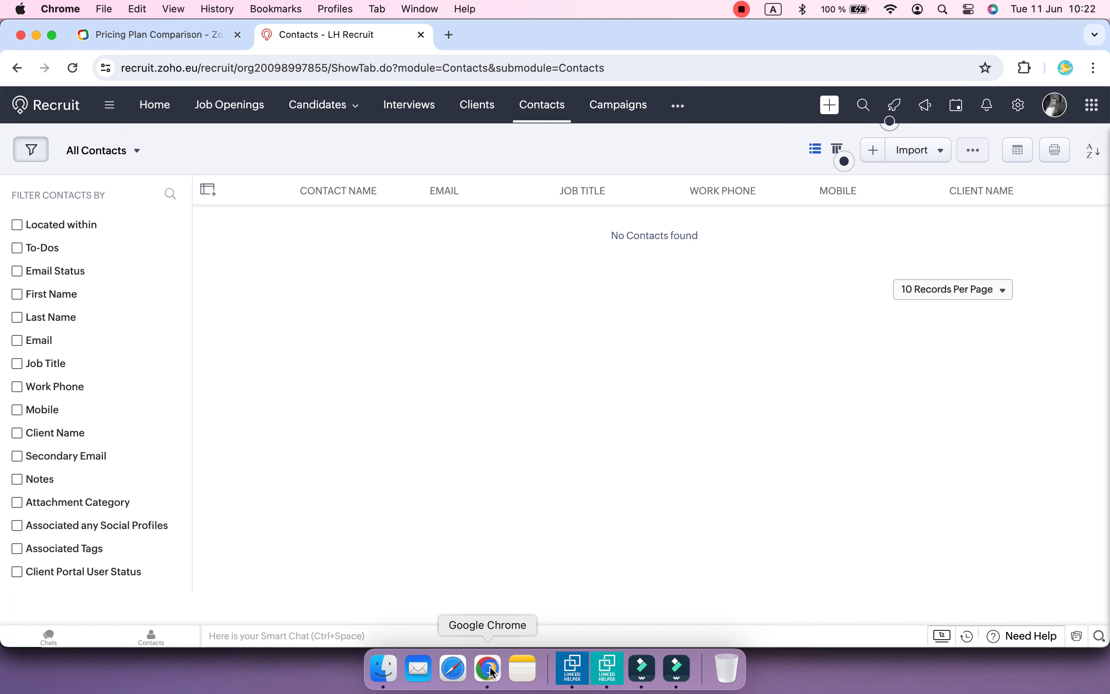
click(1021, 109)
click(504, 284)
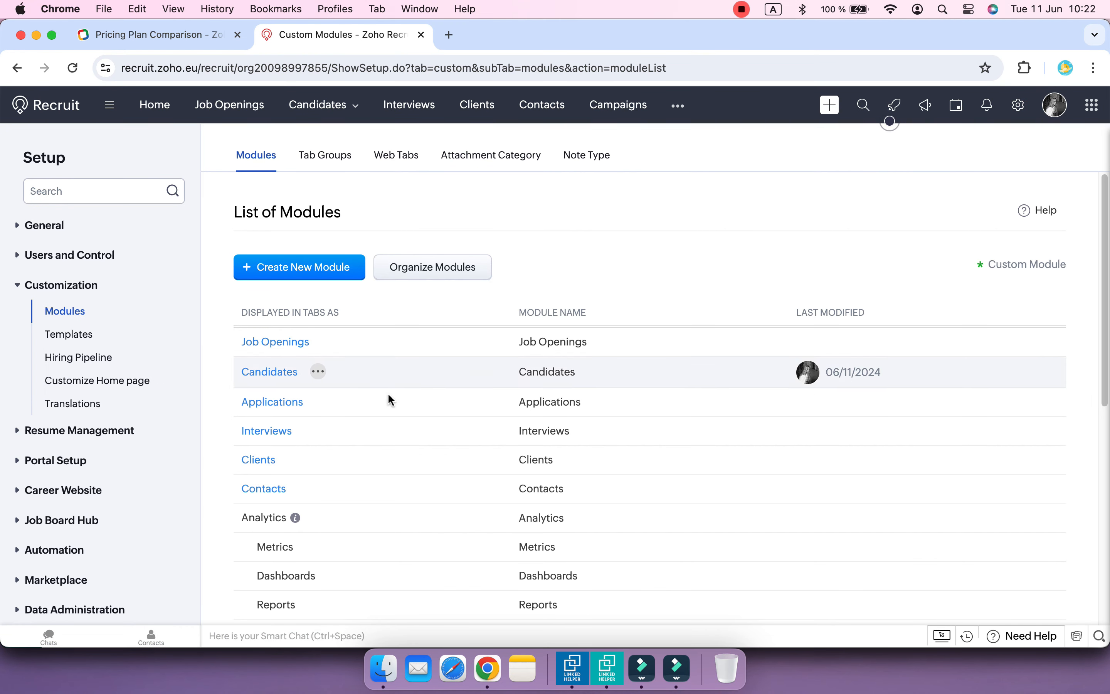
click(265, 495)
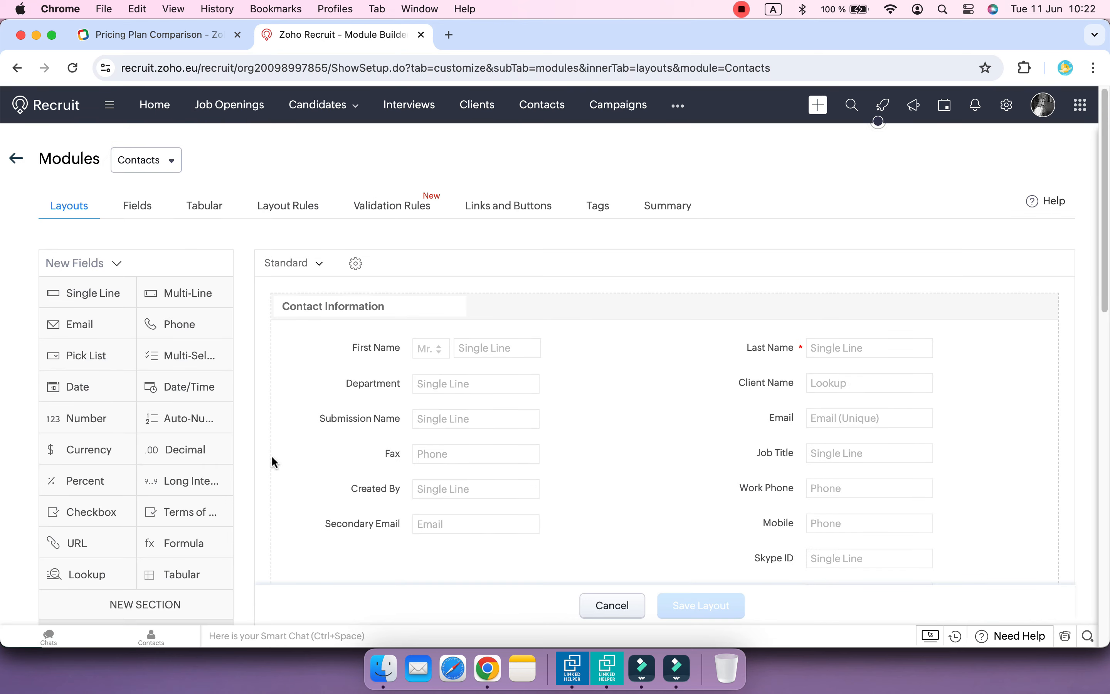
- Add single-line fields named Current Employer, Summary and Connected at to the Contact Information section
scroll(272, 461, down, 3)
drag(88, 153, 381, 438)
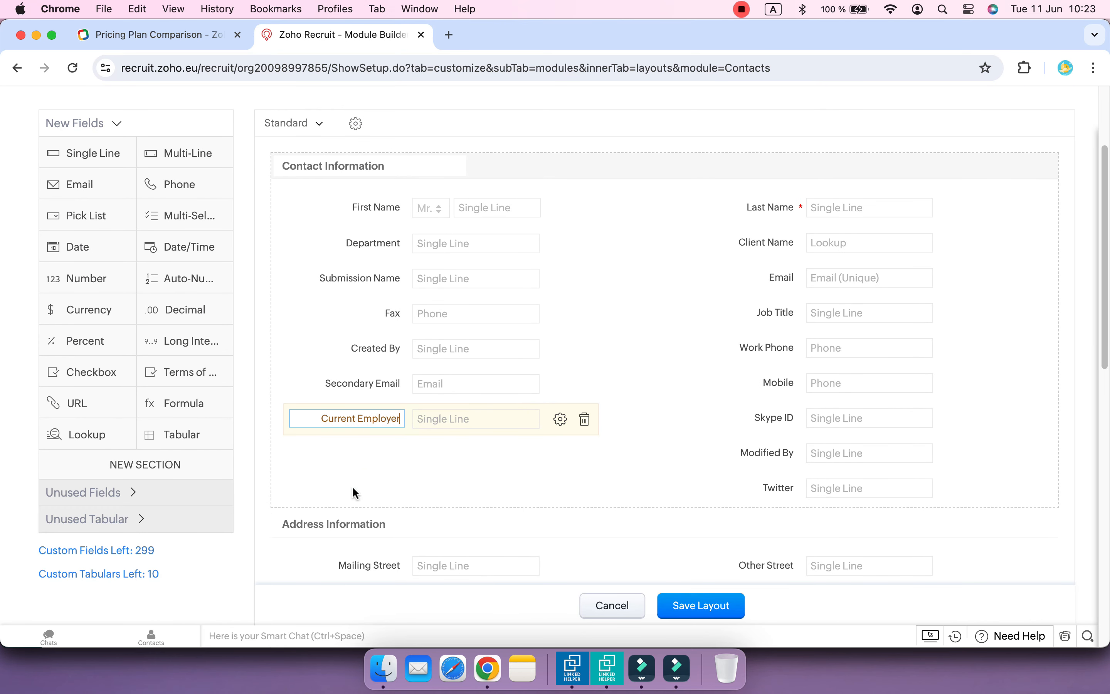
key(Return)
drag(94, 159, 347, 453)
text(Summary)
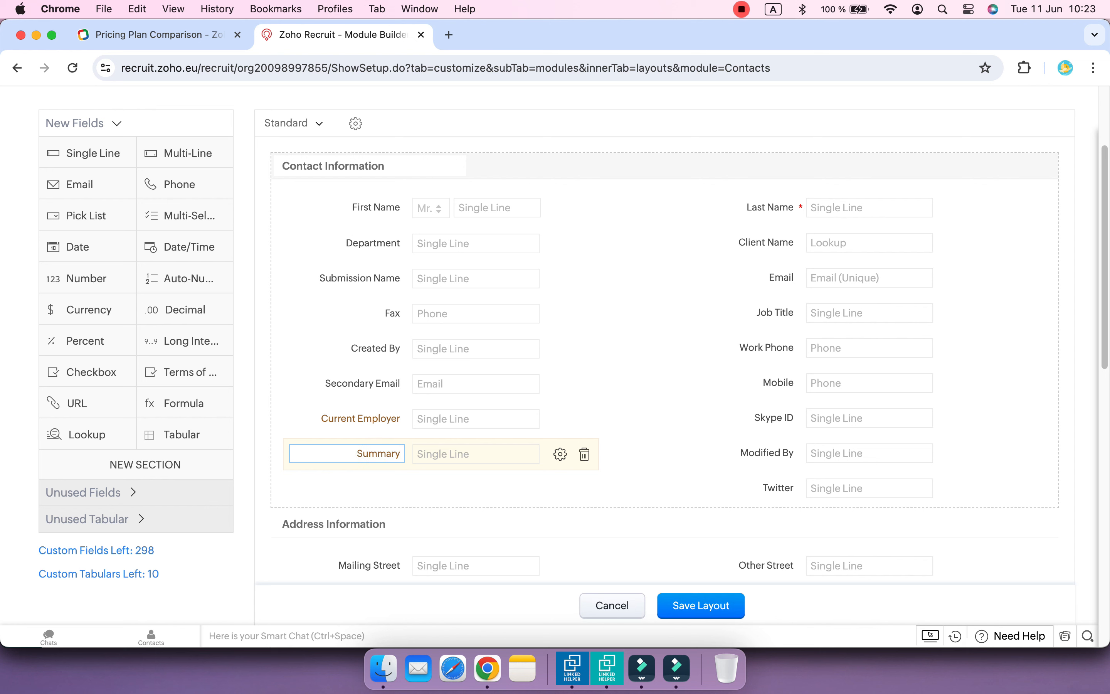
drag(87, 153, 348, 488)
text(Connected at)
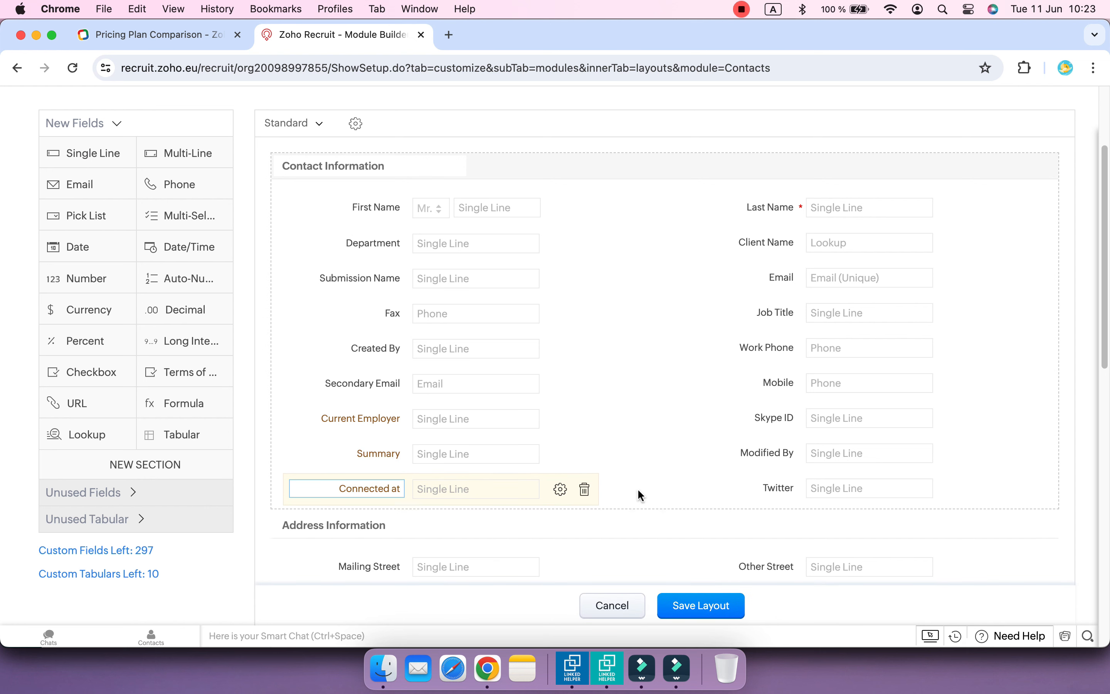
- Add two more single-line fields, Member ID and Public ID, below Connected at in Contact Information
scroll(641, 495, down, 1)
drag(51, 155, 376, 490)
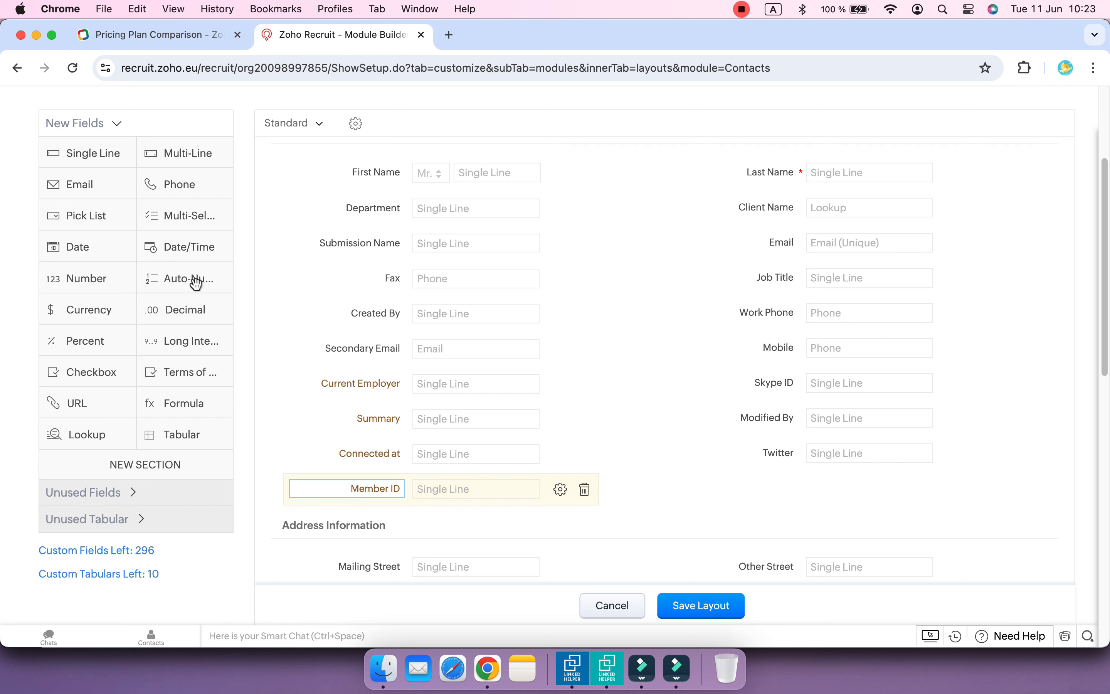
drag(87, 154, 384, 526)
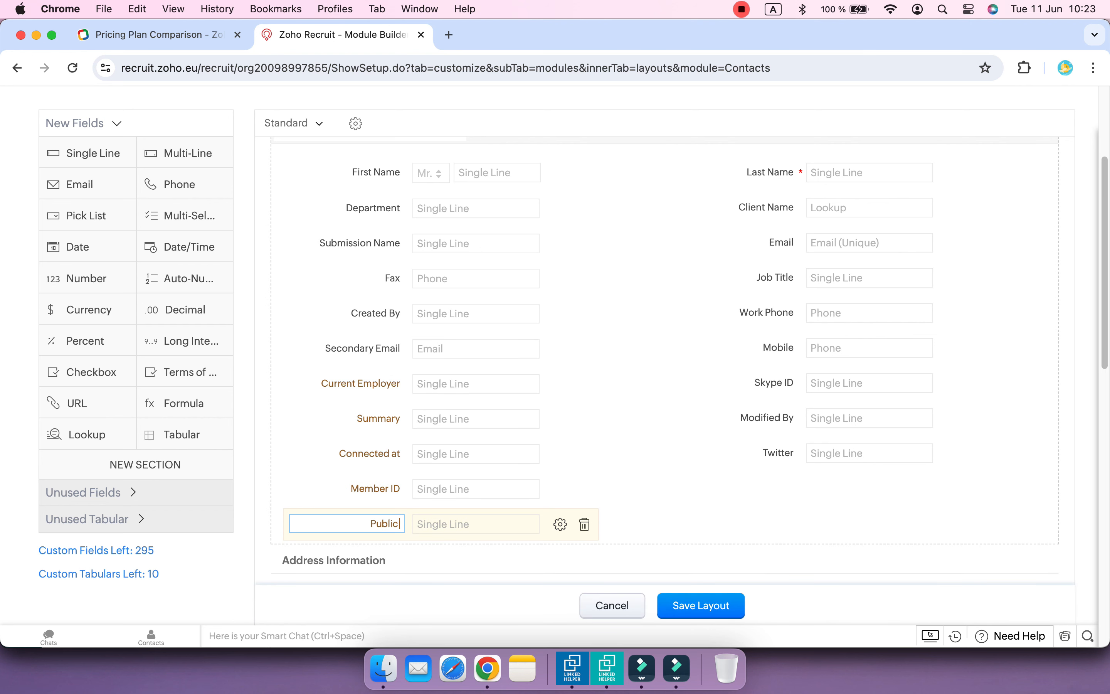
click(658, 446)
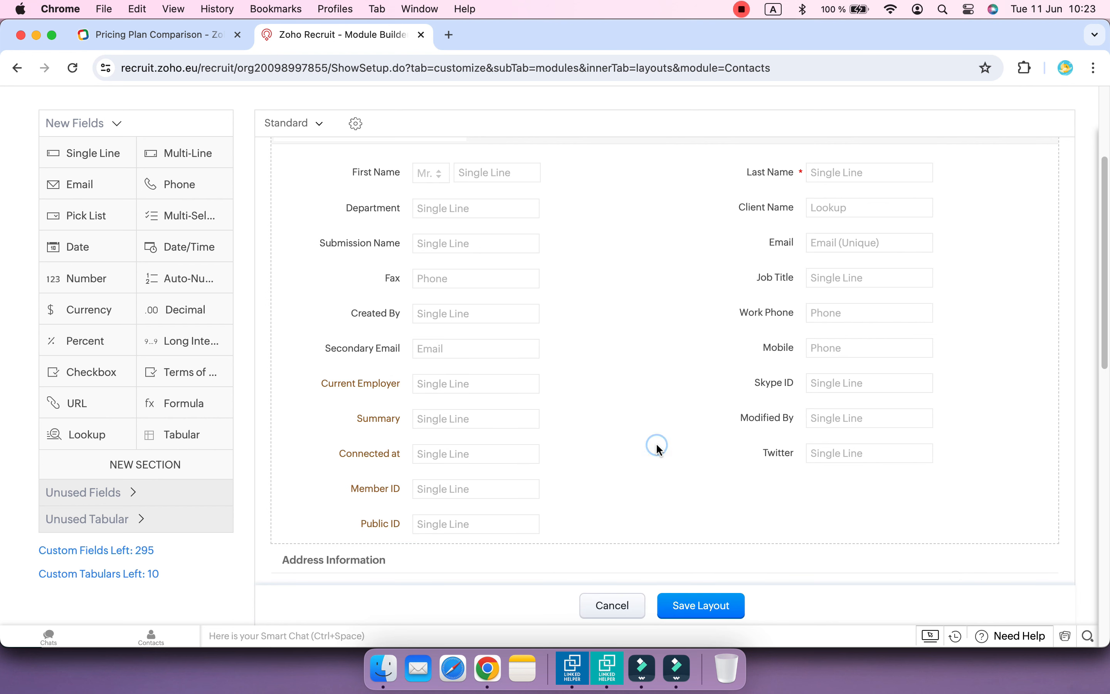
- Add the option Linked Helper to the Source pick list in Other Info and apply its properties
scroll(657, 446, down, 8)
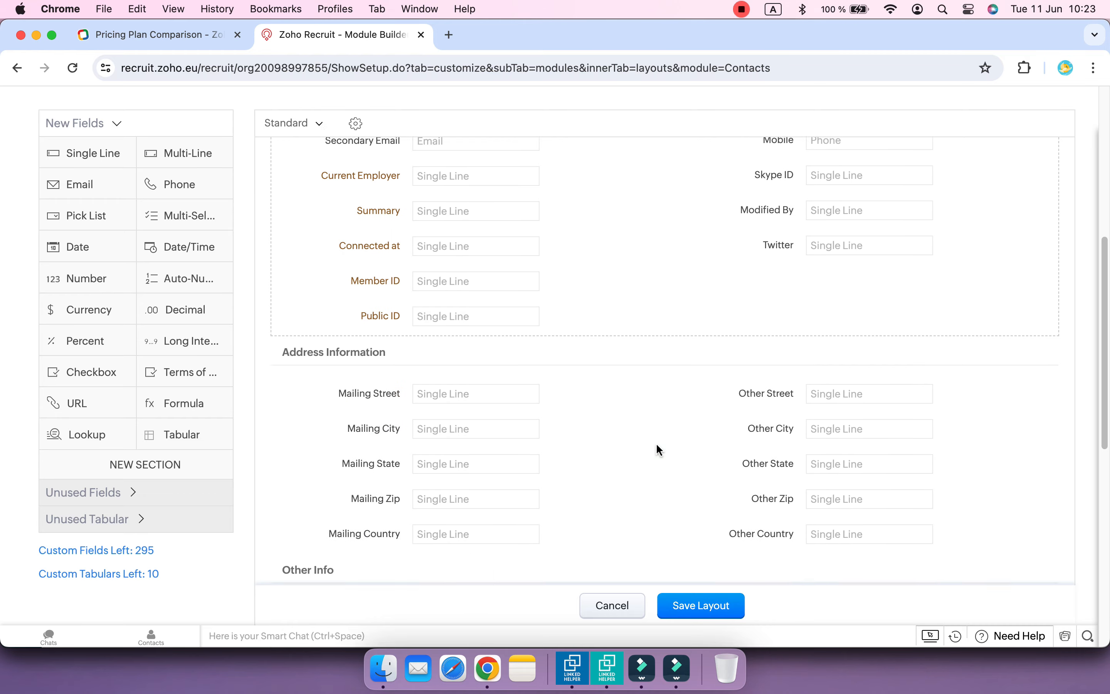
scroll(656, 445, down, 2)
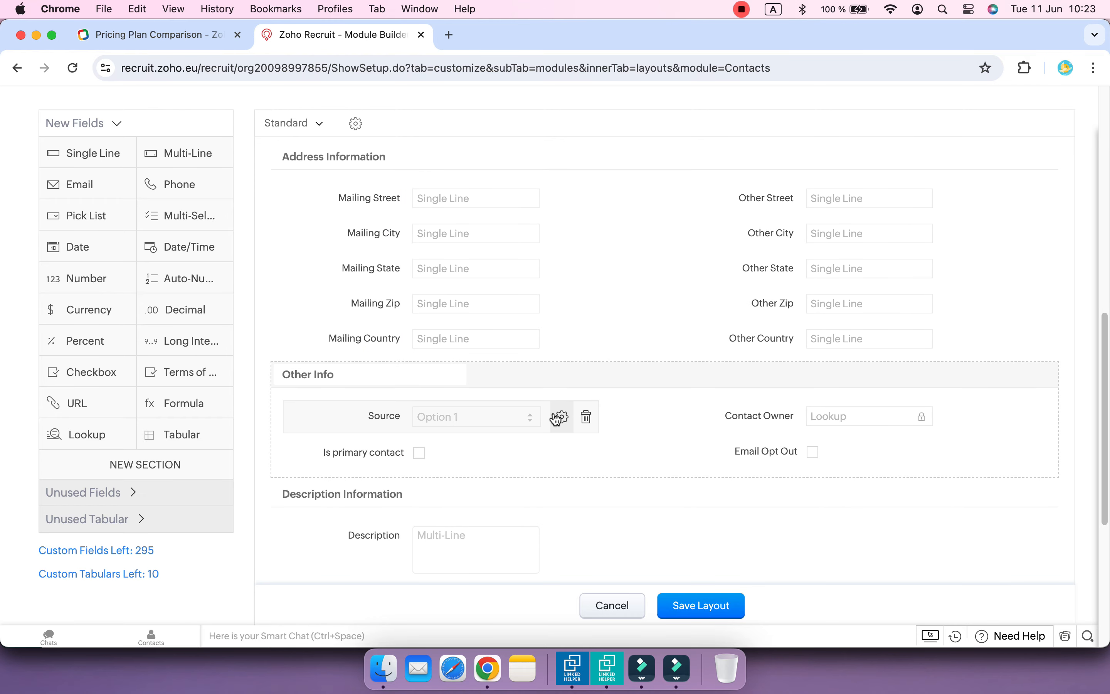
click(559, 418)
click(565, 486)
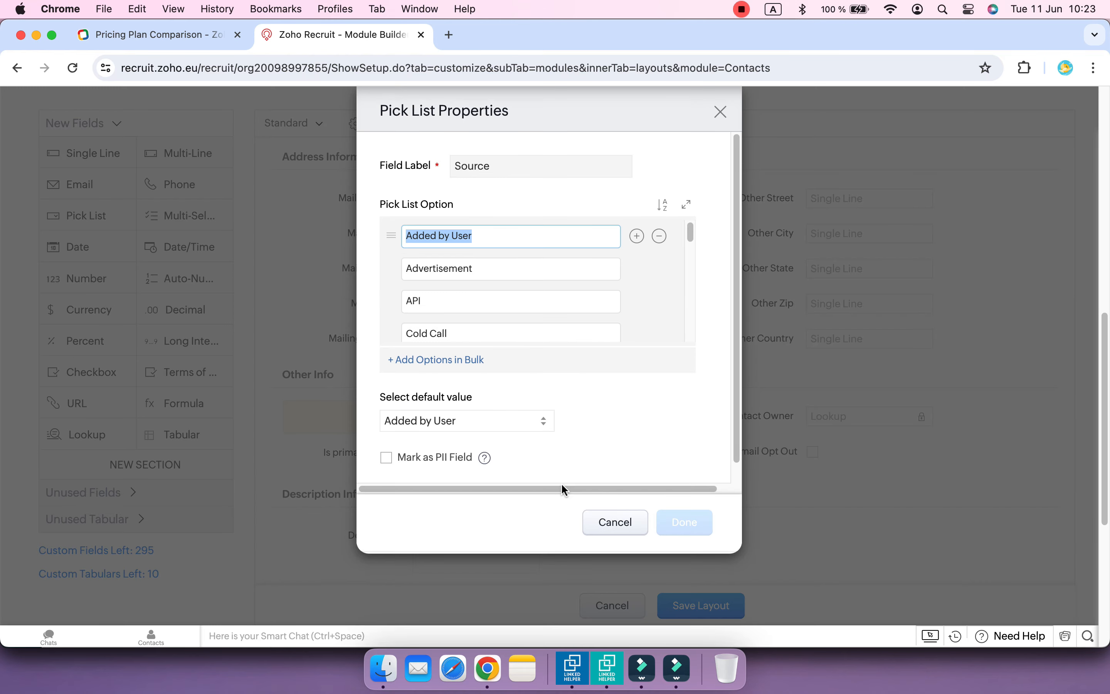
click(638, 236)
text(Linked Helper)
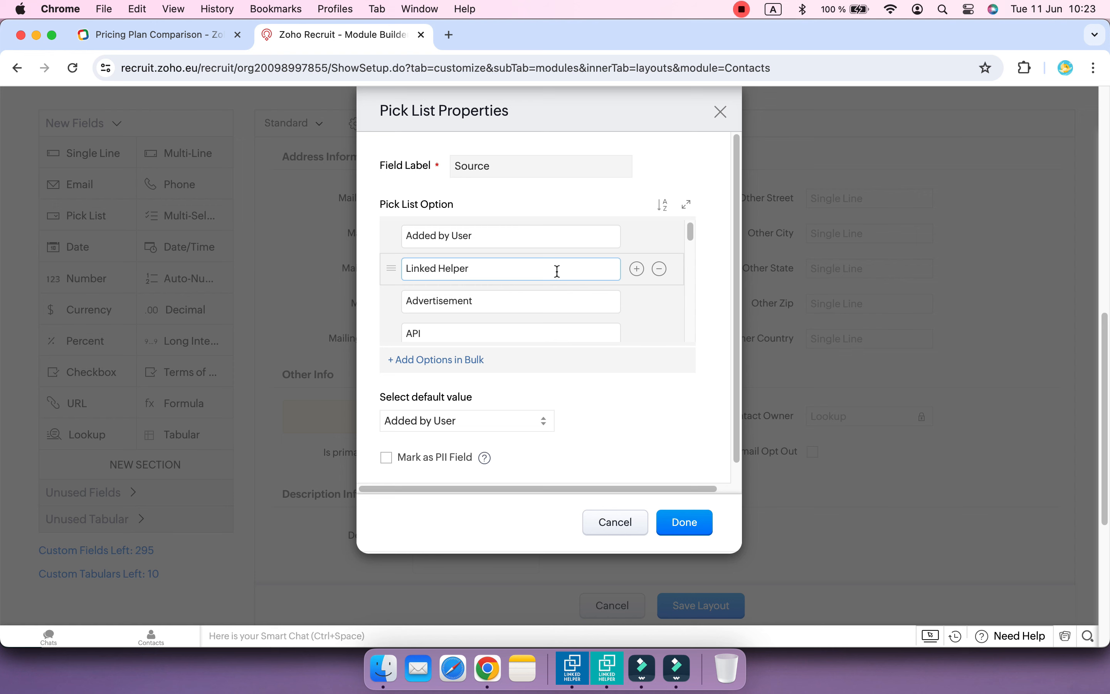
drag(629, 281, 629, 251)
click(681, 526)
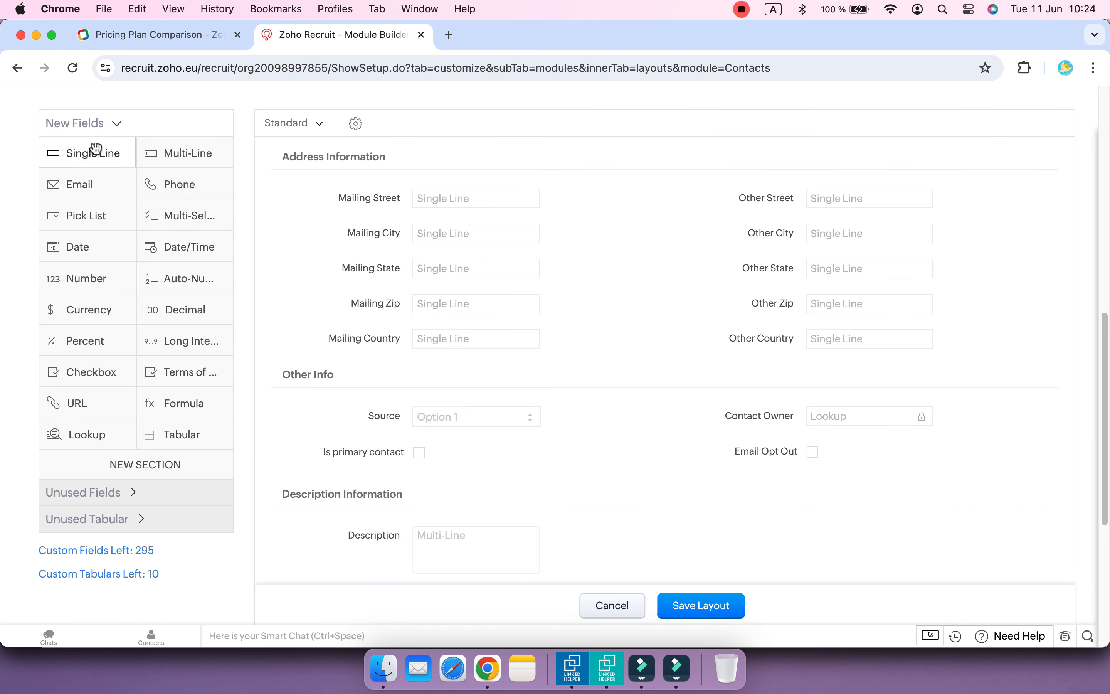
- Add a single-line field named Project below Source in the Other Info section
drag(96, 148, 374, 455)
text(Projec)
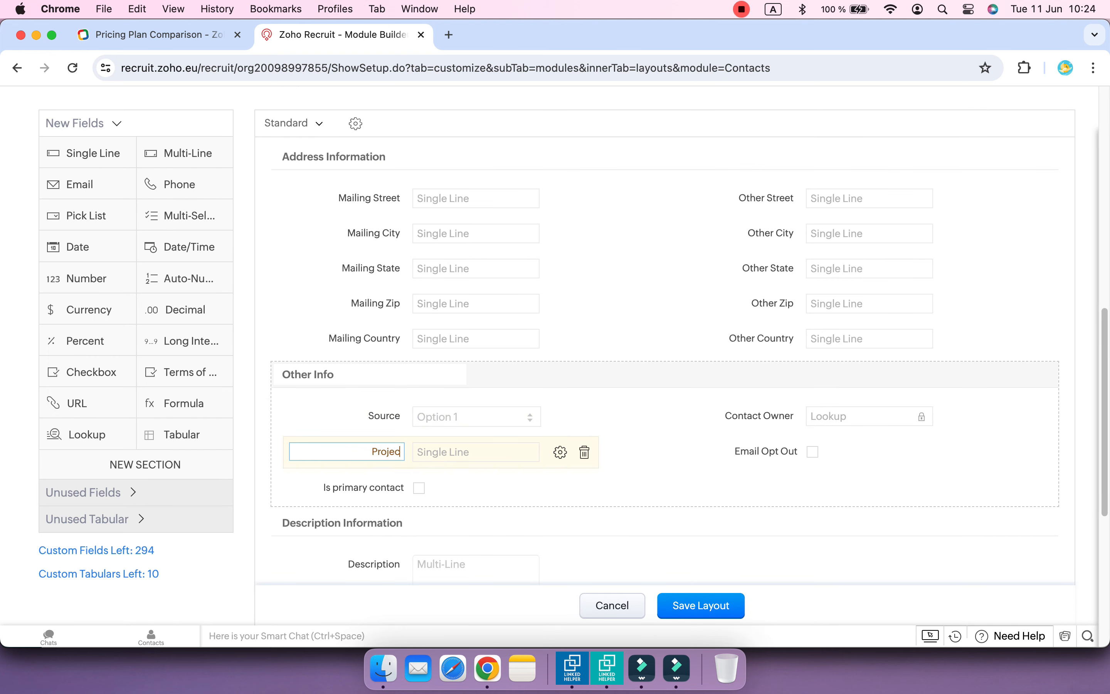
text(t)
click(644, 479)
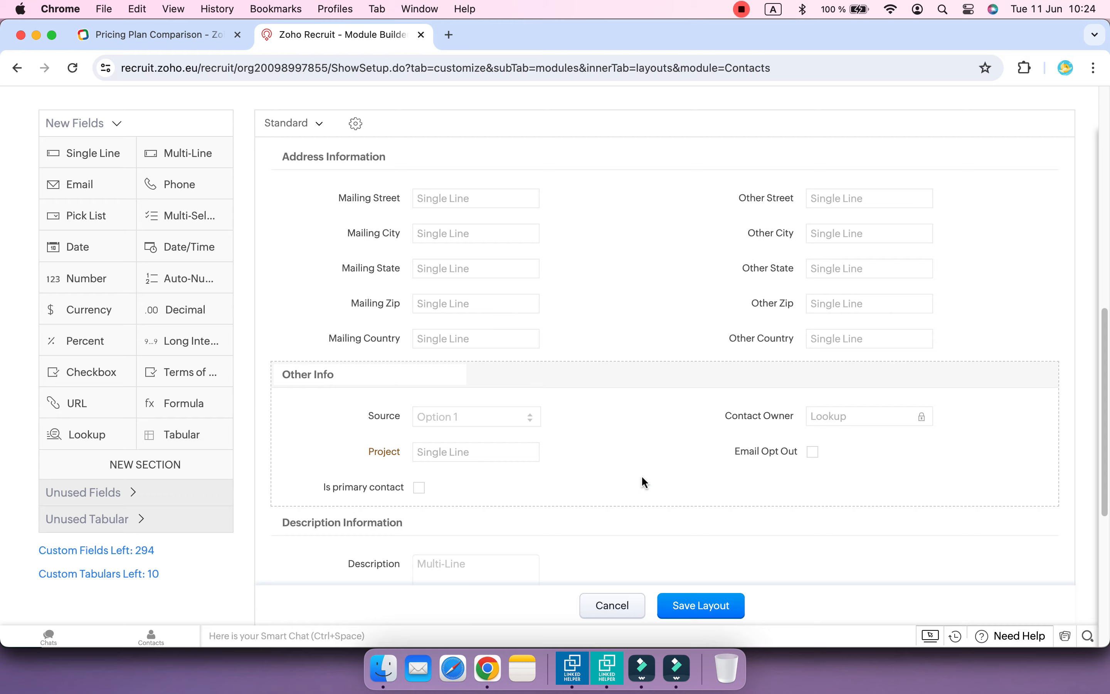
- Save the Contacts layout, then switch to Linked Helper and save the Contact and Client configuration of the Zoho Recruit action
click(696, 606)
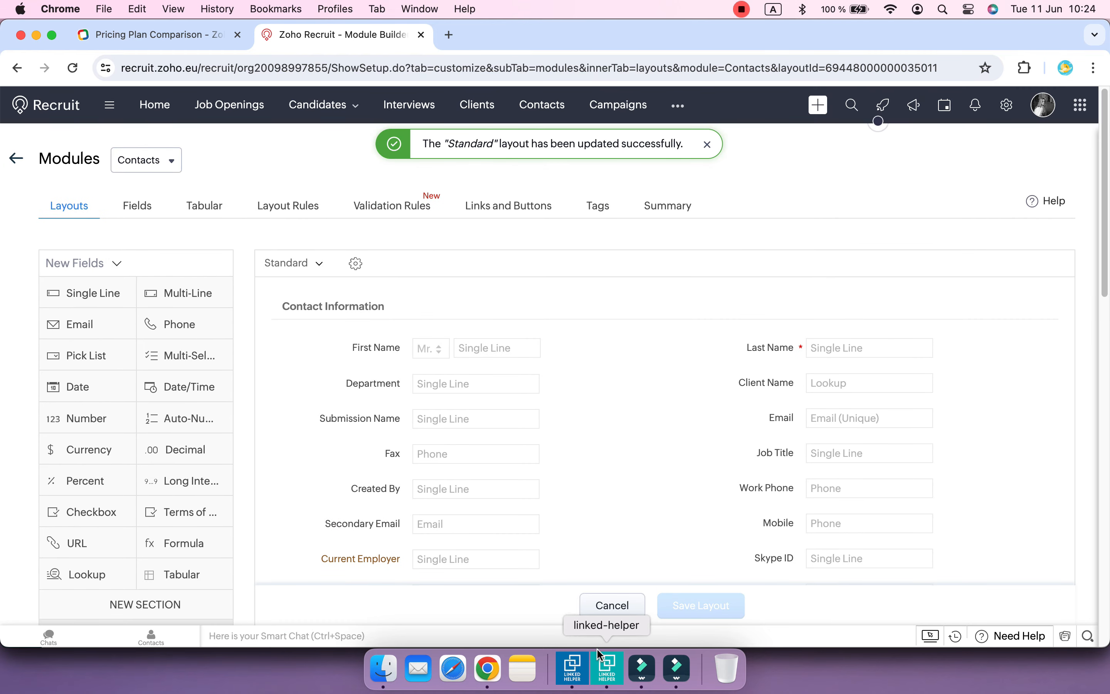
click(601, 655)
click(1056, 577)
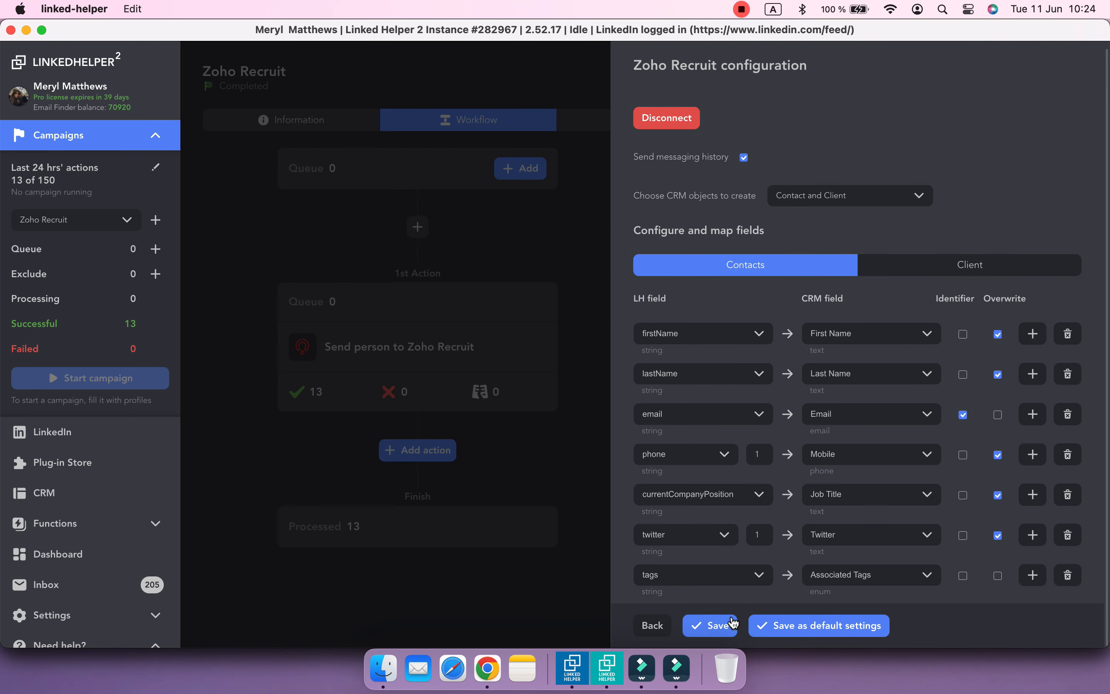
click(703, 624)
- In the second action's Zoho Recruit custom settings, map organizationName to Current Employer for Contacts with Overwrite enabled
click(710, 477)
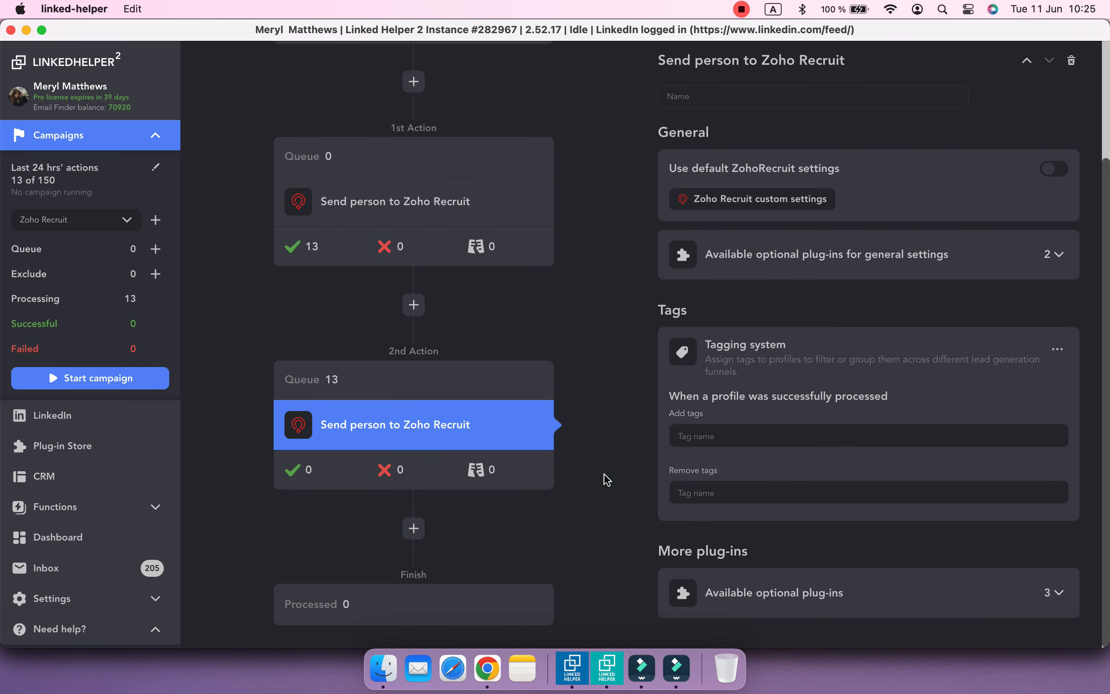
click(716, 200)
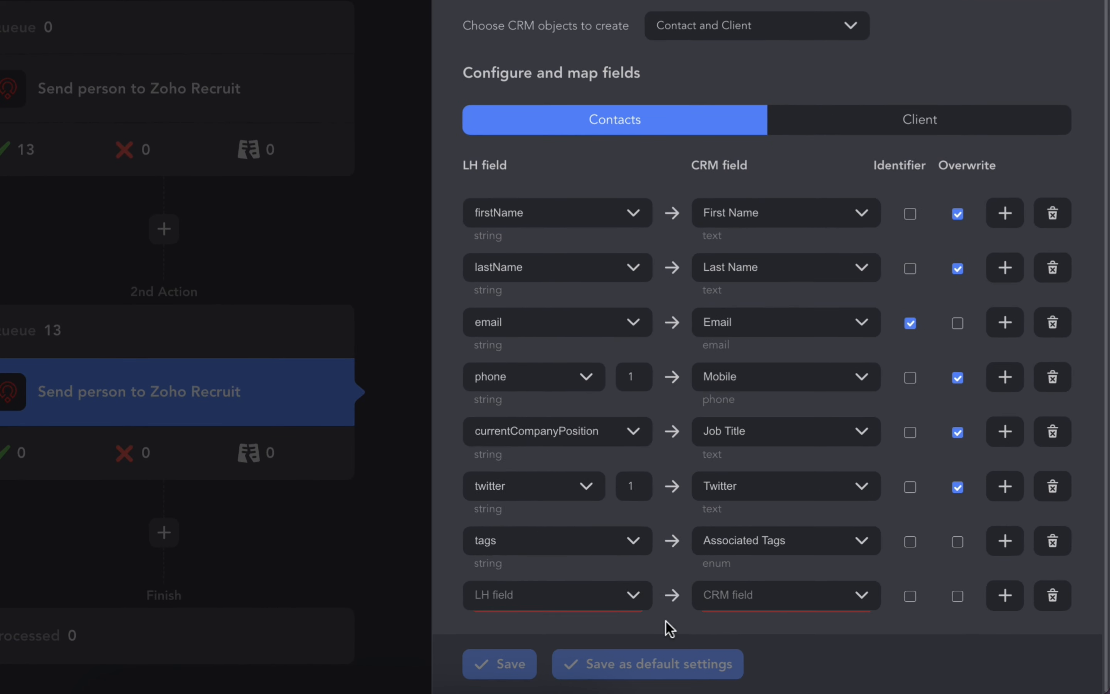
click(619, 595)
text(org)
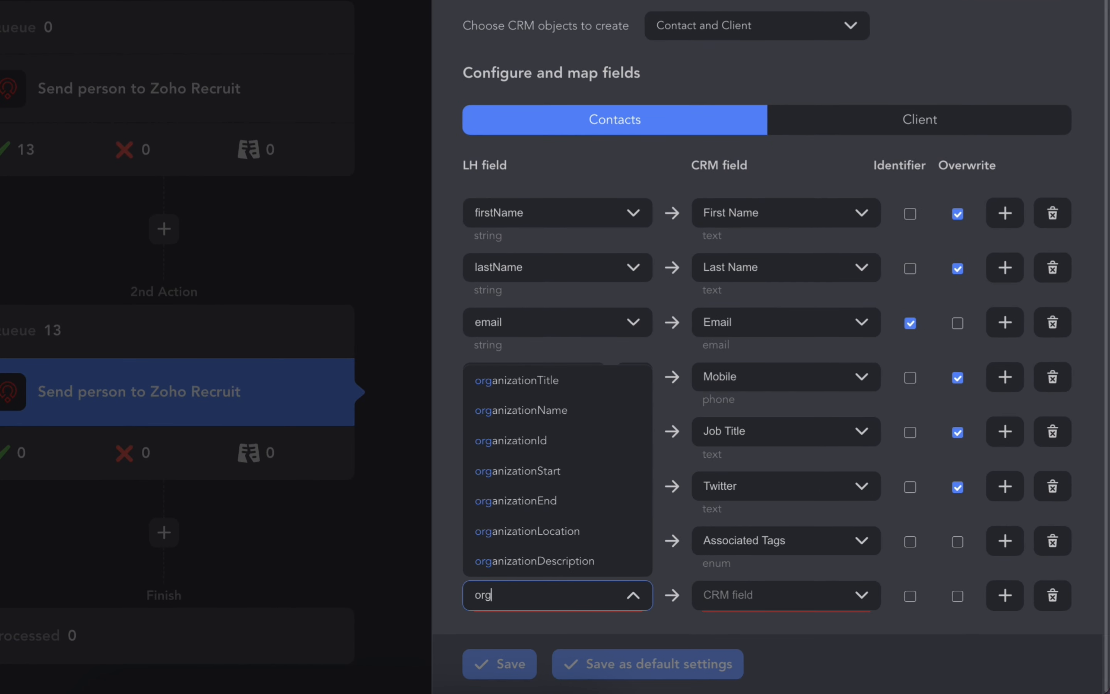
click(505, 408)
click(741, 591)
text(curr)
click(744, 627)
click(957, 596)
- In the Contacts mapping, match memberId to the Member ID CRM field and mark it as an identifier
click(1005, 596)
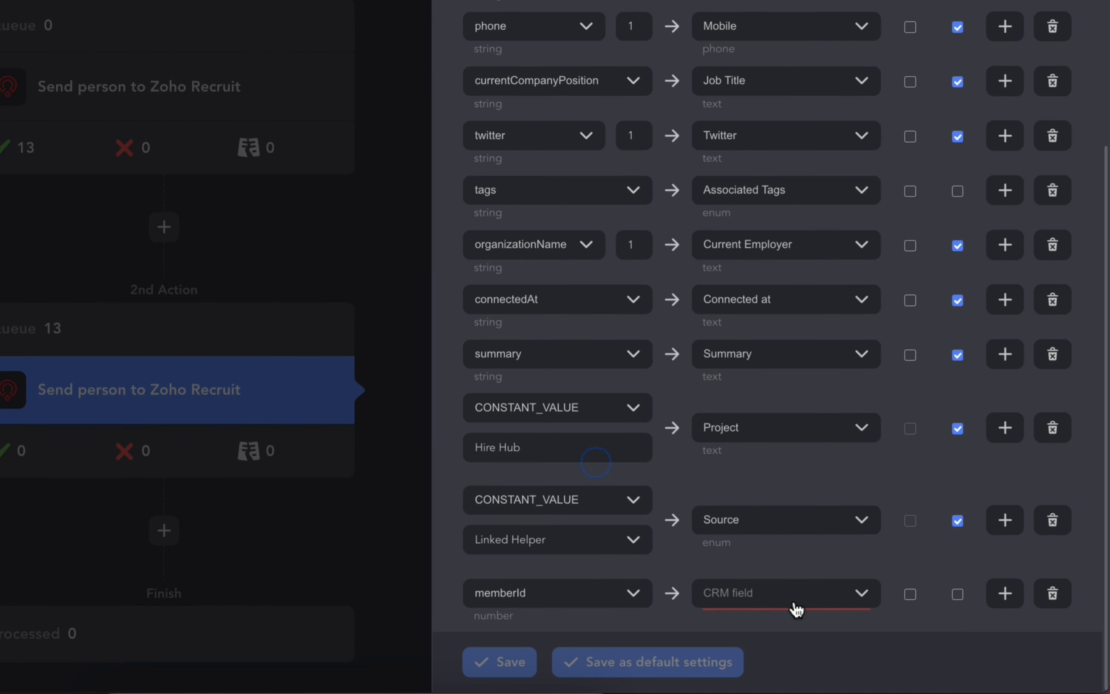
click(795, 594)
text(mem)
click(734, 627)
click(910, 595)
- Add a Contacts mapping row that links publicId to the Public ID CRM field
click(1006, 595)
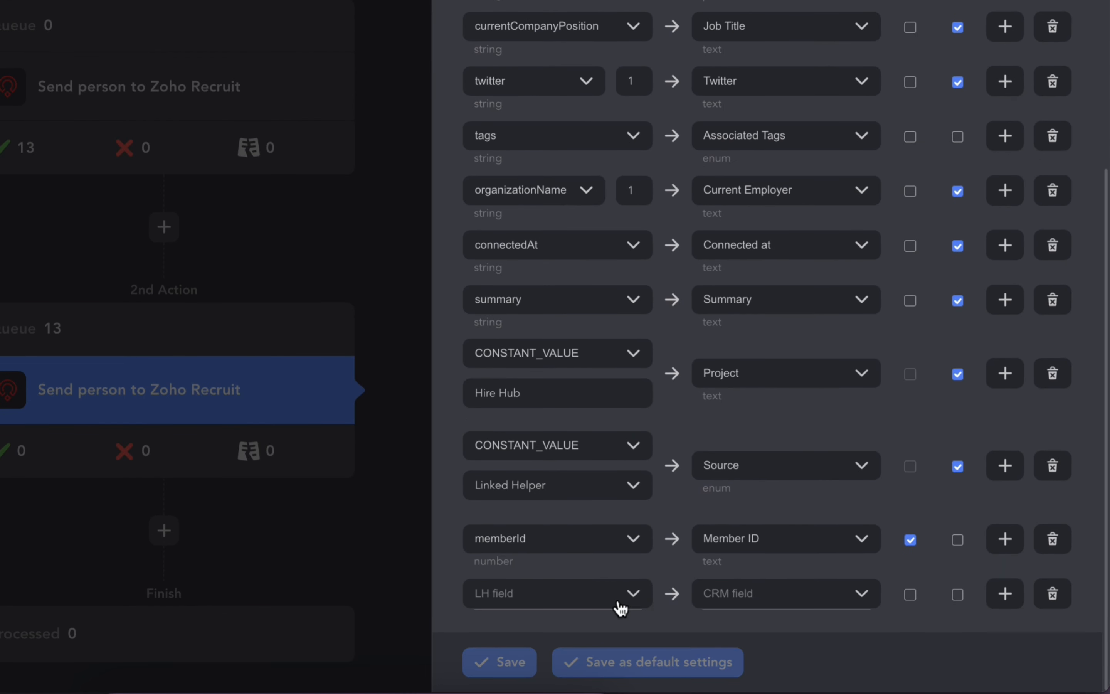
click(619, 599)
text(publ)
click(495, 627)
click(739, 594)
text(pub)
click(734, 627)
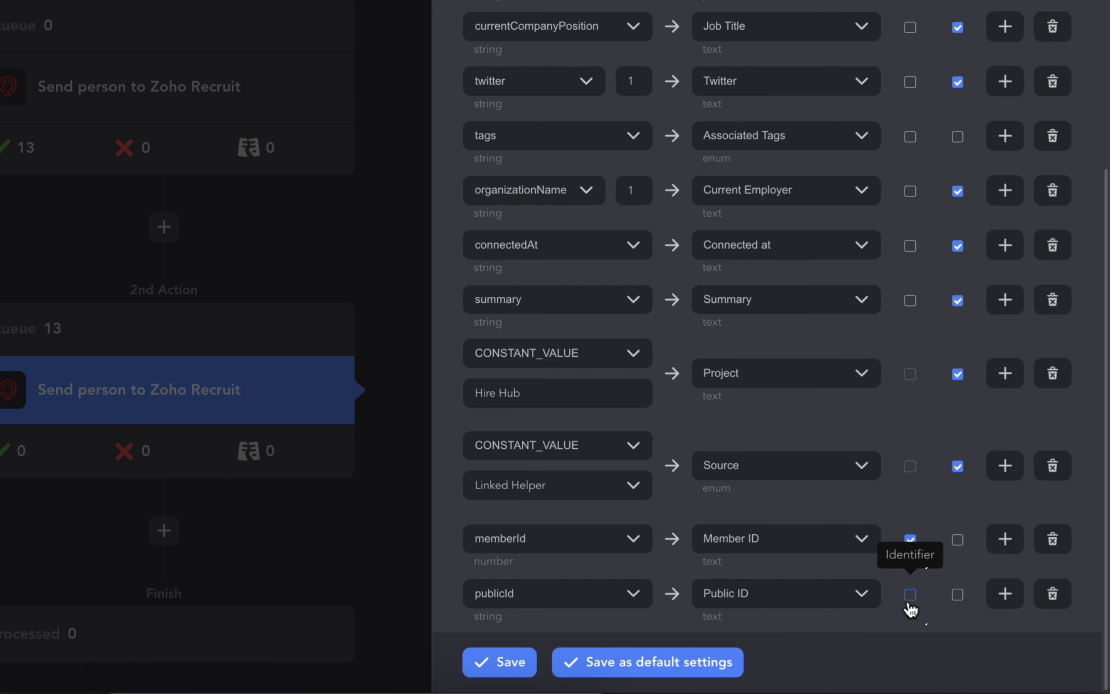
- In the Client mapping, add a row linking staffCount to Staff Count with Overwrite enabled
scroll(881, 622, up, 5)
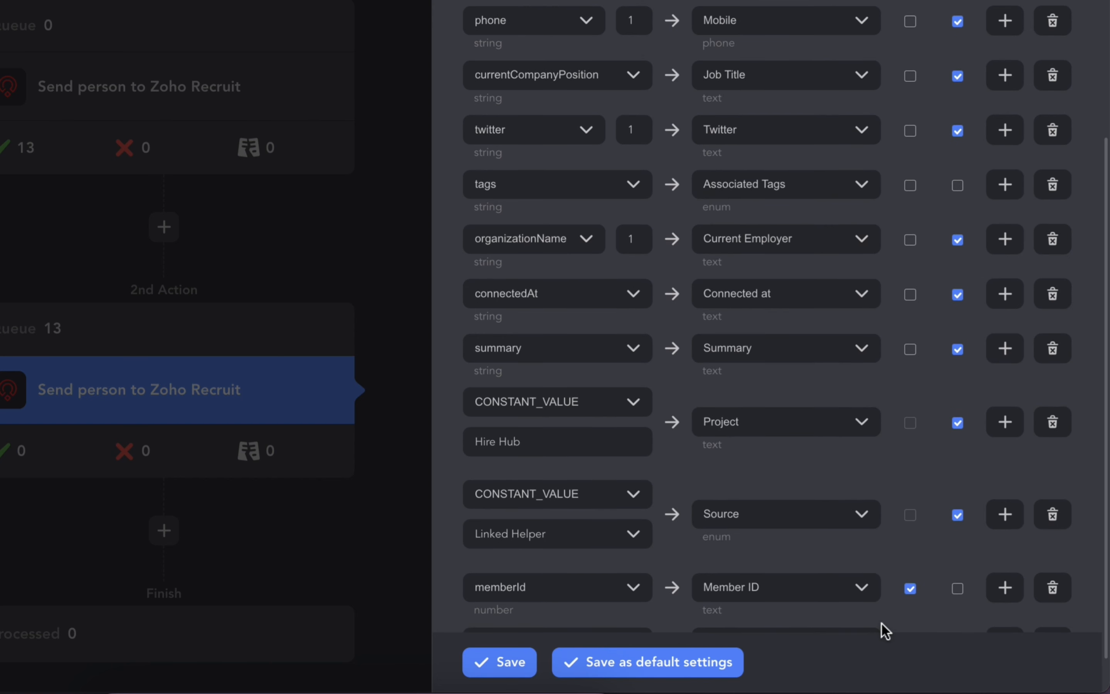
scroll(866, 591, up, 5)
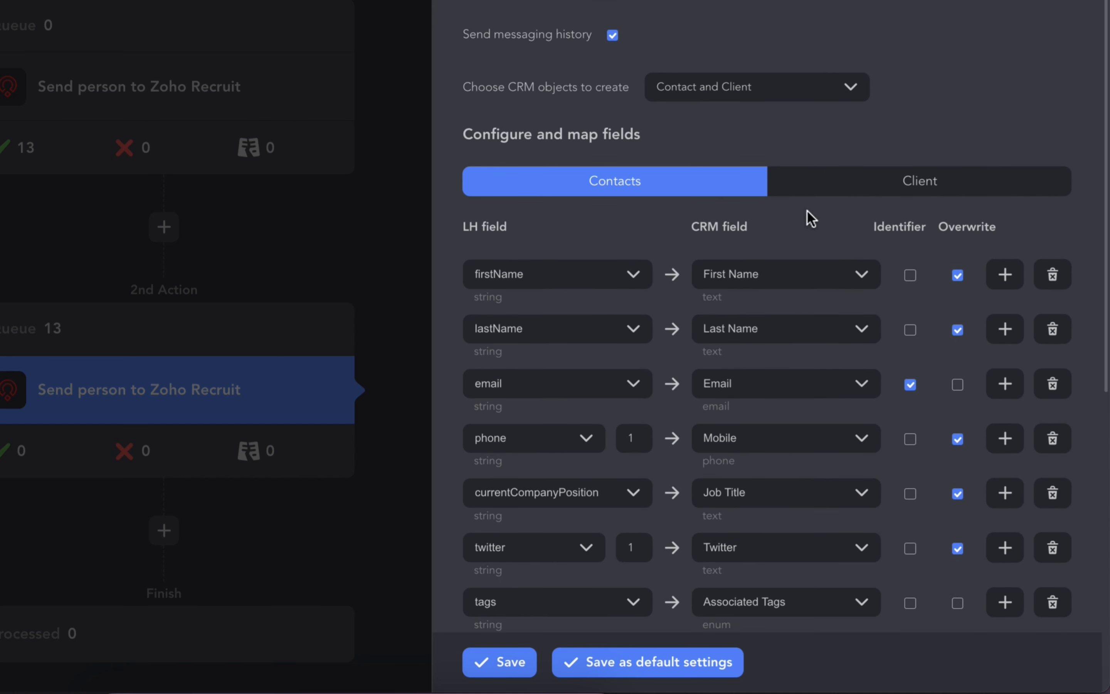
click(867, 180)
click(1012, 439)
click(540, 493)
text(staff)
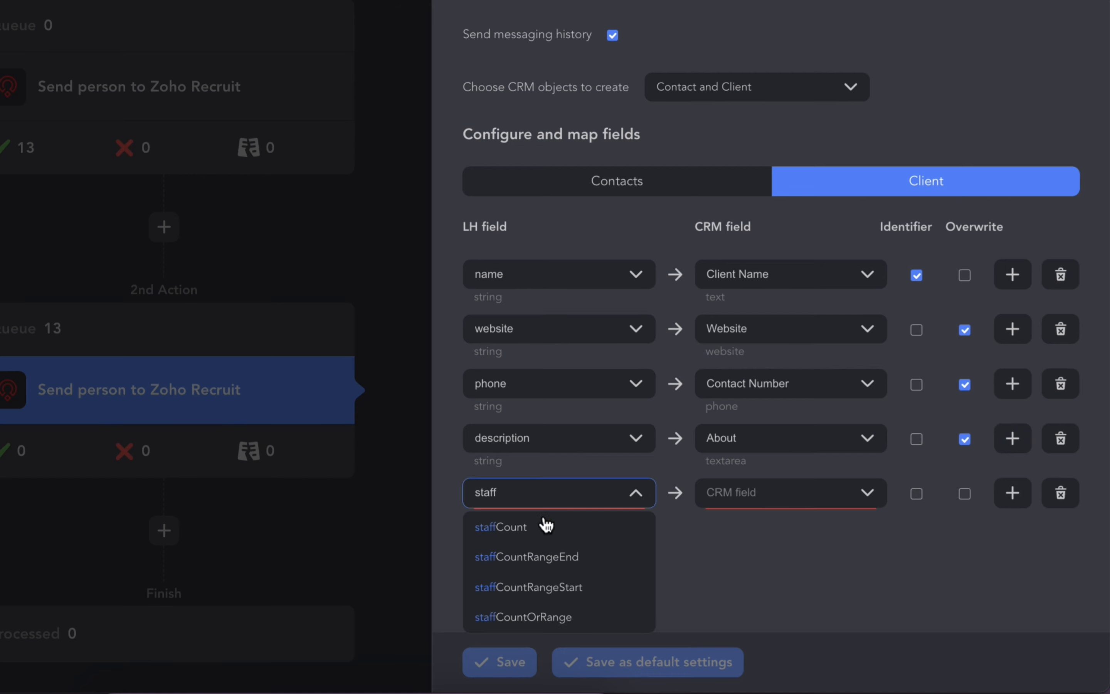
click(545, 525)
click(738, 495)
click(743, 431)
click(965, 494)
- Add a Client mapping row linking publicId to Public ID and mark it as an identifier
click(1013, 493)
click(627, 553)
text(id)
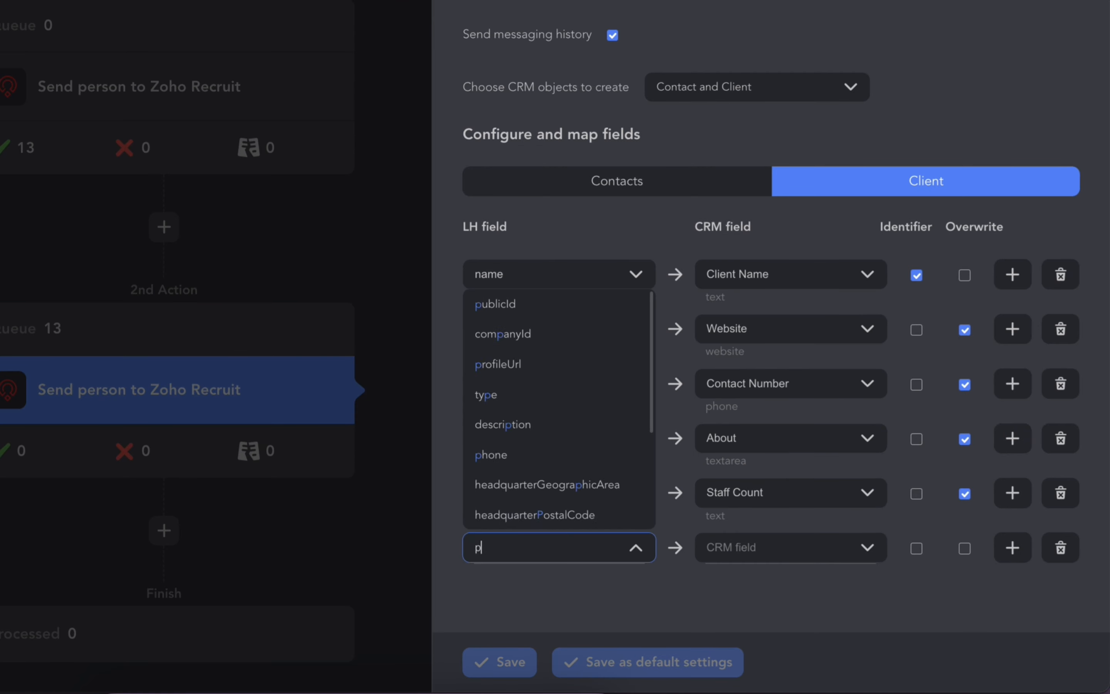
key(Return)
click(751, 547)
text(publi)
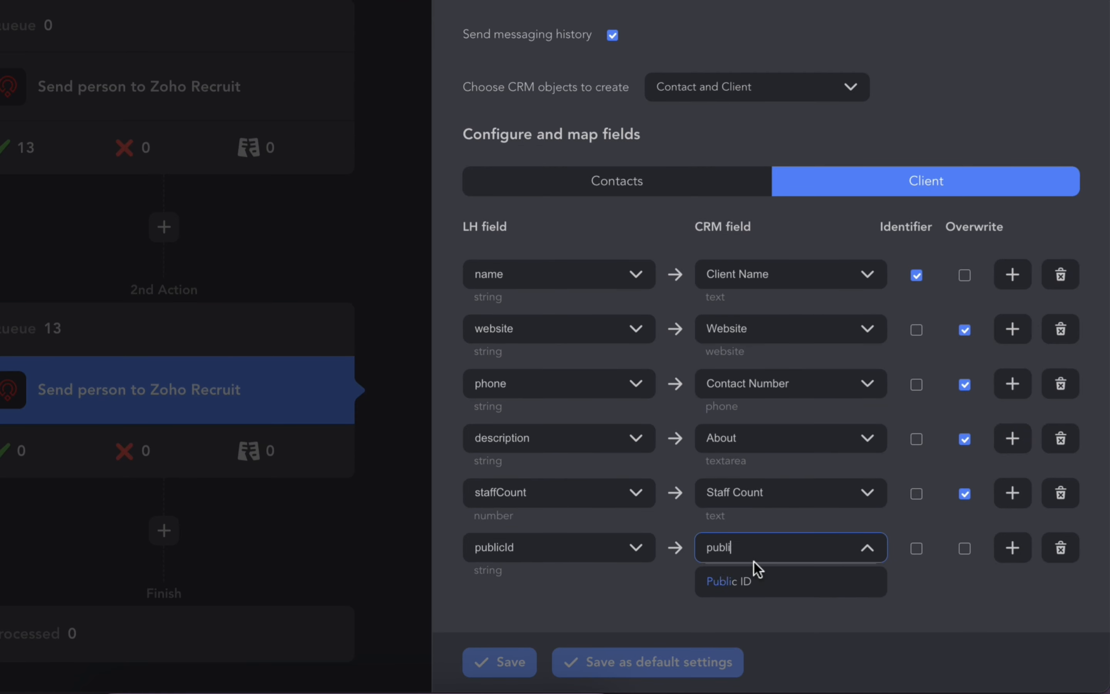
click(756, 579)
click(916, 549)
- Add a Client mapping row linking companyId to Company ID and mark it as an identifier
click(1014, 549)
click(569, 602)
text(company)
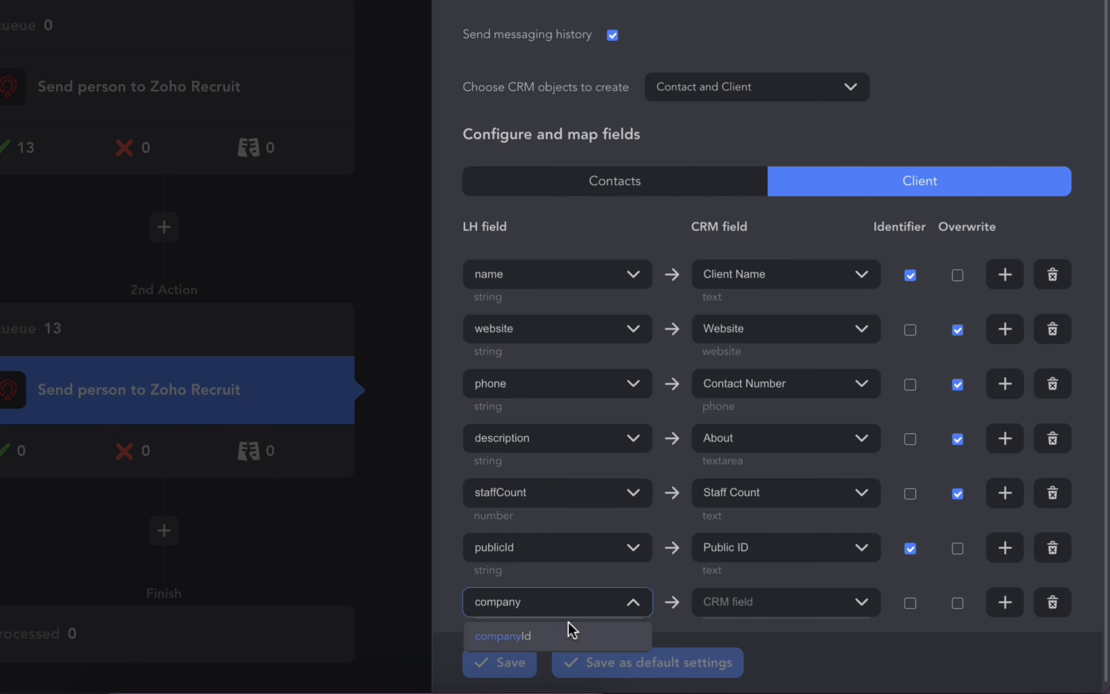
click(570, 635)
click(789, 603)
text(company)
click(783, 636)
click(911, 603)
- Add a Client mapping row linking headquarterCity to Billing City with Overwrite enabled
scroll(889, 616, down, 1)
click(1006, 593)
scroll(838, 614, down, 1)
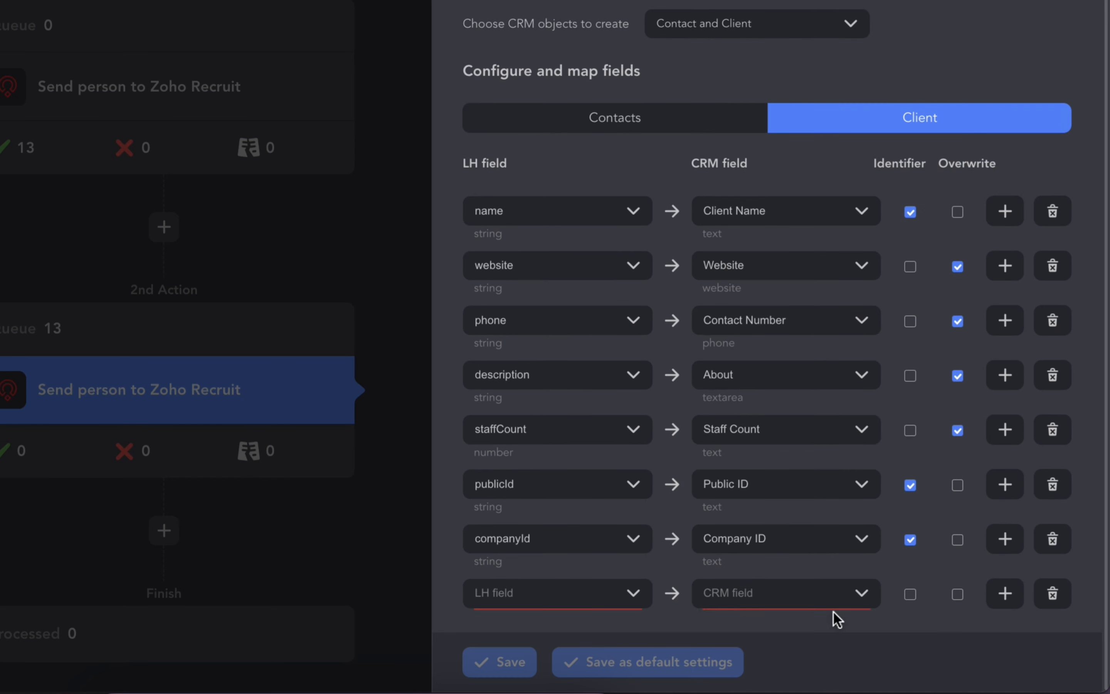
click(849, 593)
scroll(858, 560, down, 2)
click(831, 419)
click(557, 593)
text(city)
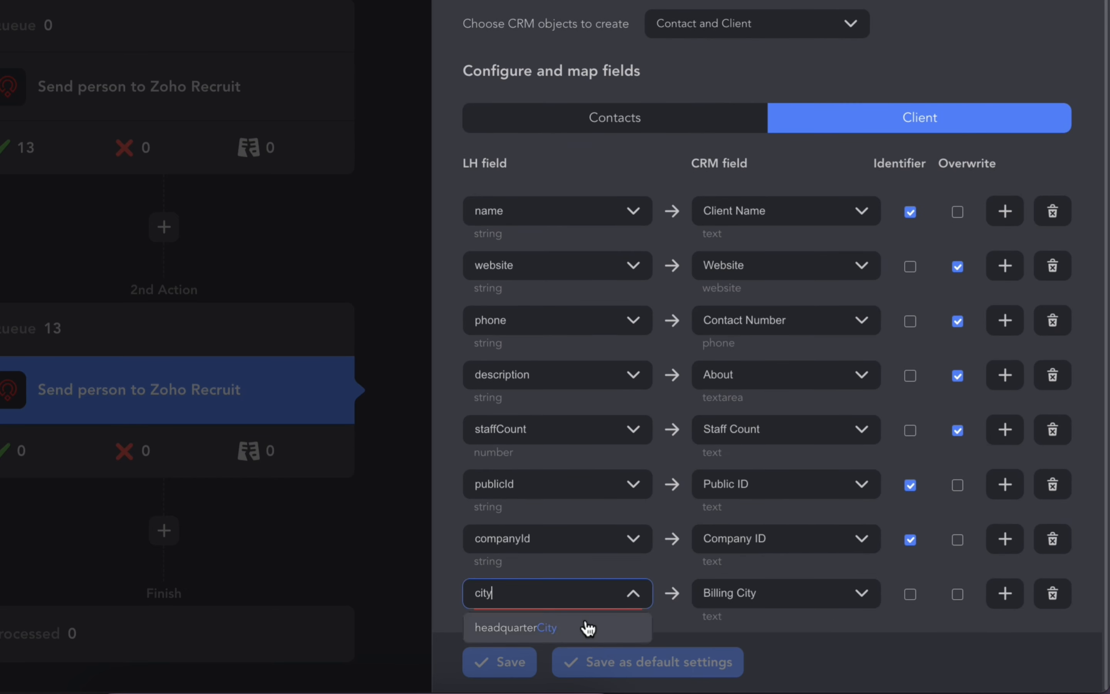
click(587, 629)
click(957, 595)
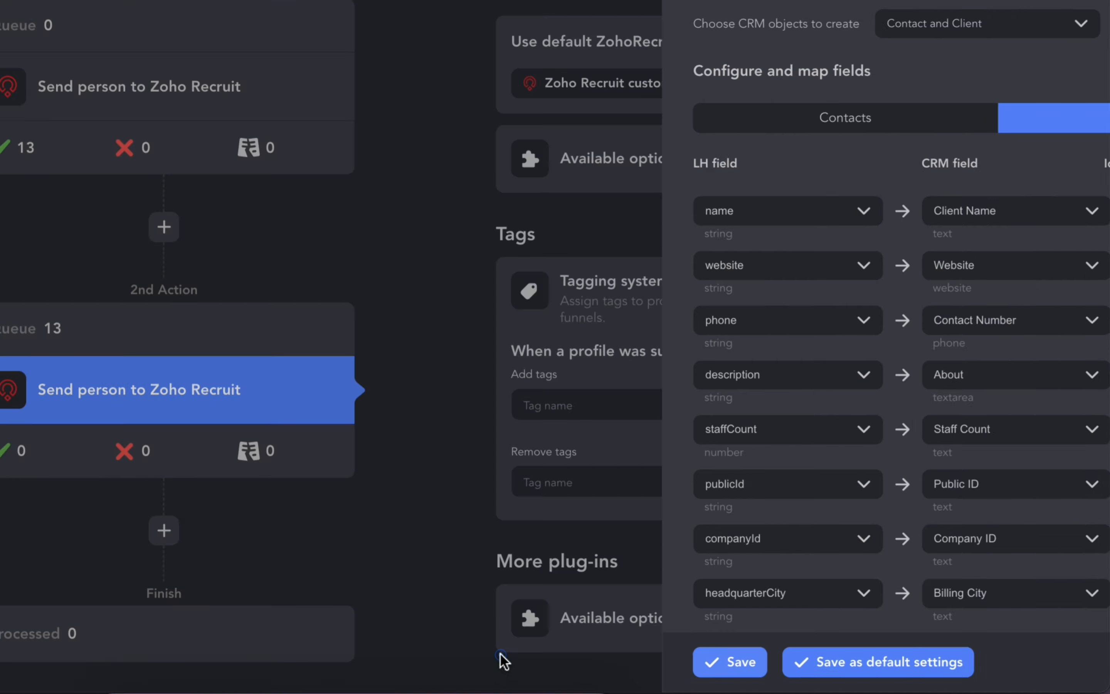
- Save the Contact and Client mapping and start the Zoho Recruit campaign
click(504, 662)
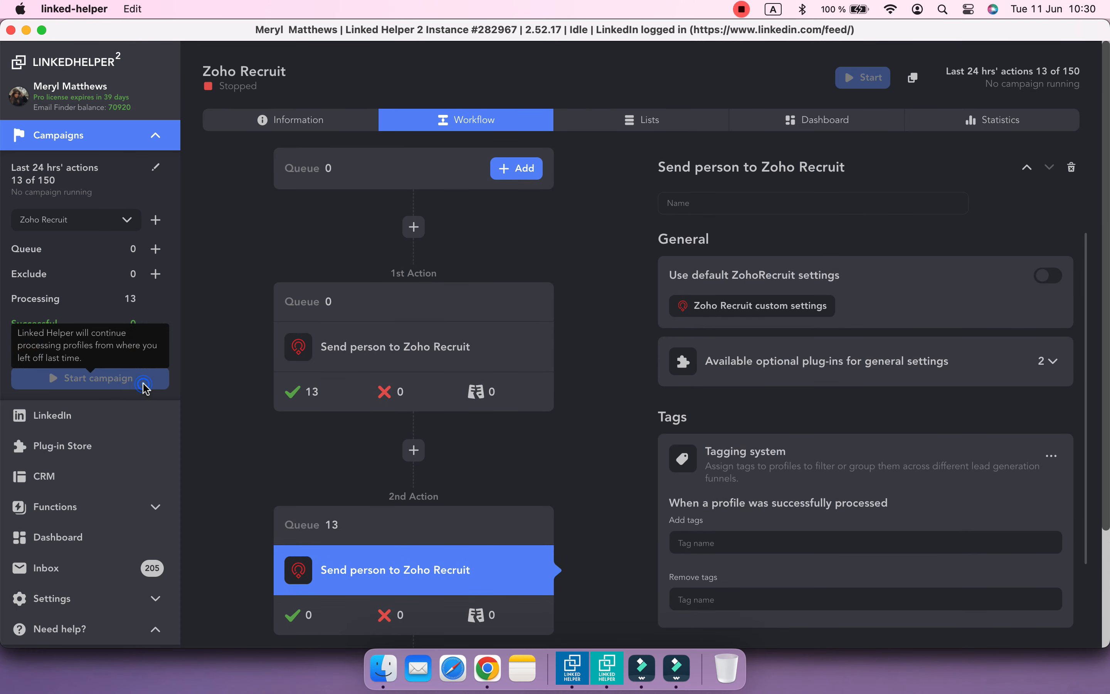
click(144, 381)
click(82, 137)
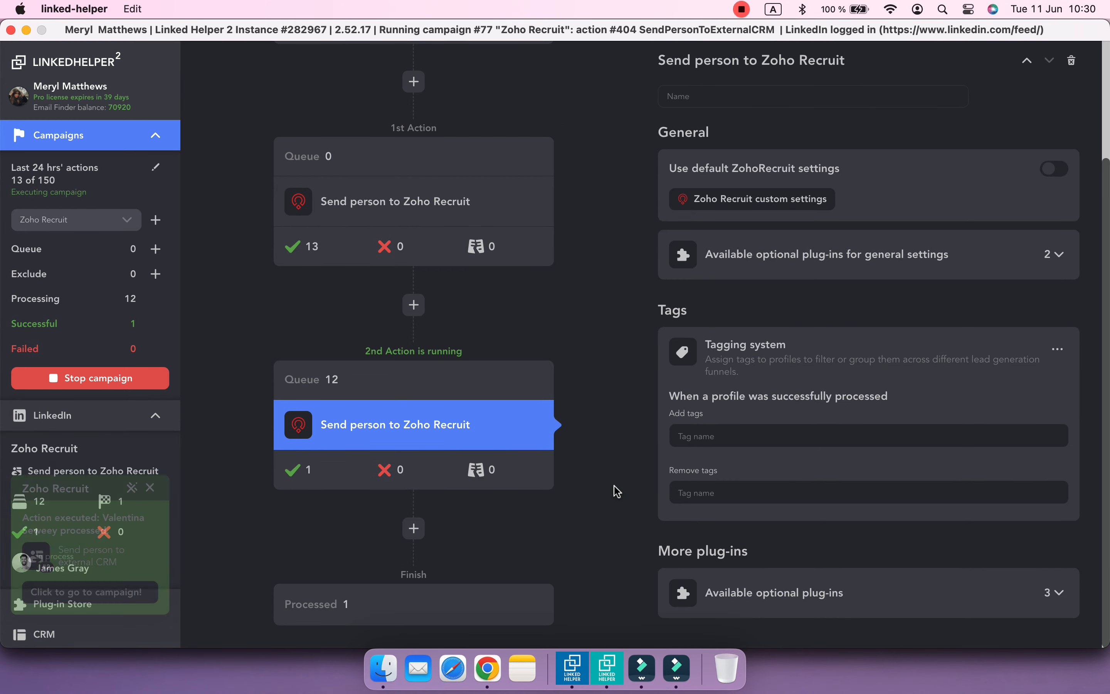
- Switch to Zoho Recruit in Chrome and add the Source column to the Contacts list
click(487, 668)
click(541, 105)
click(209, 190)
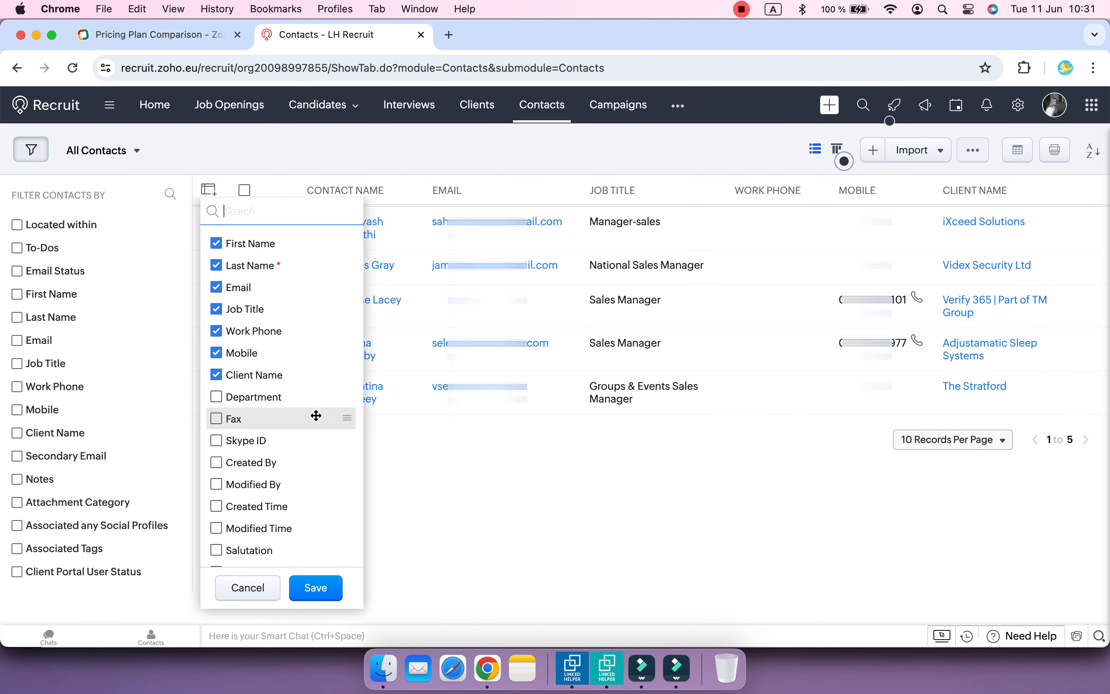
click(312, 326)
scroll(297, 413, down, 2)
scroll(294, 427, down, 10)
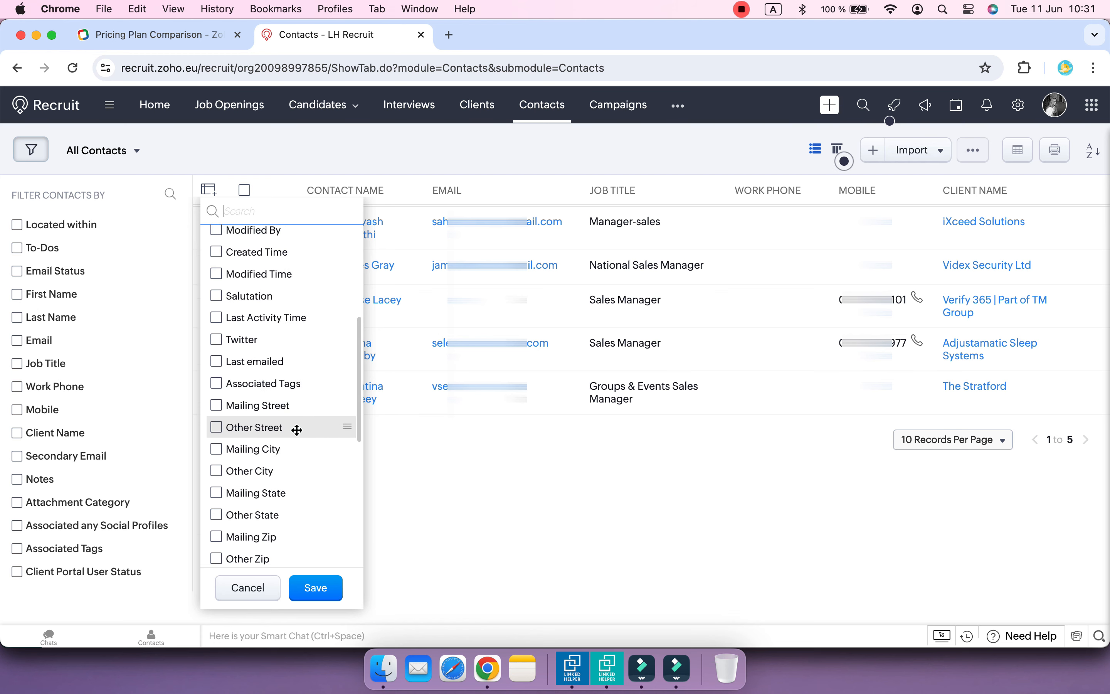
click(216, 527)
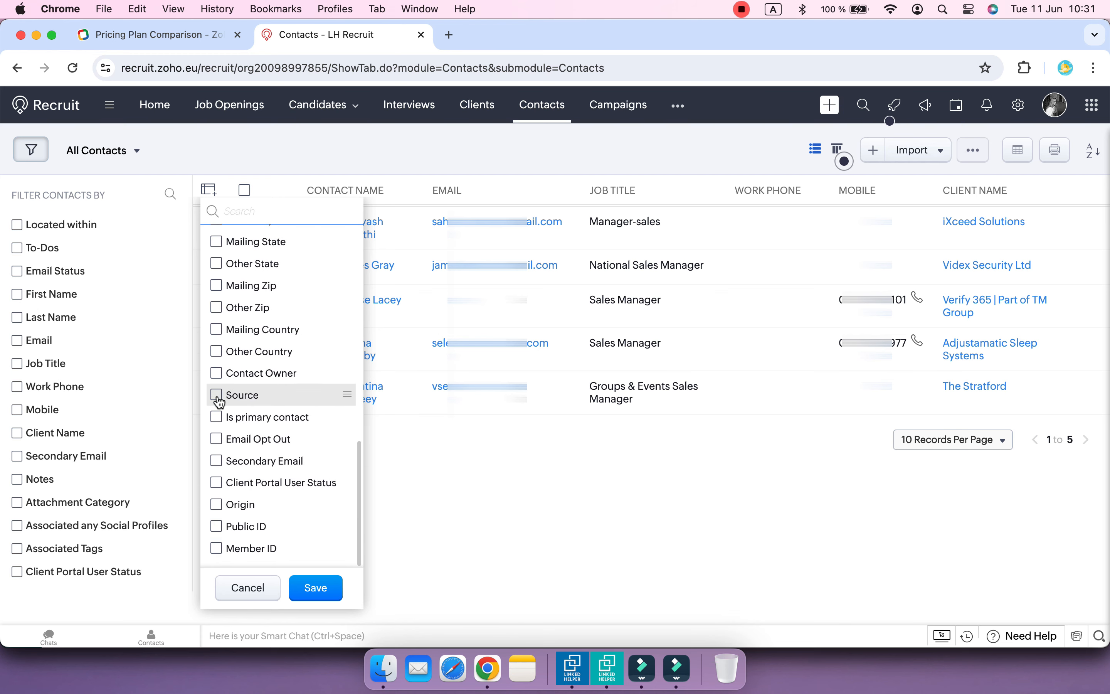
click(216, 395)
click(316, 587)
- Open the Videx Security Ltd contact and examine its details, Other Info section and LinkedIn conversation note
click(347, 349)
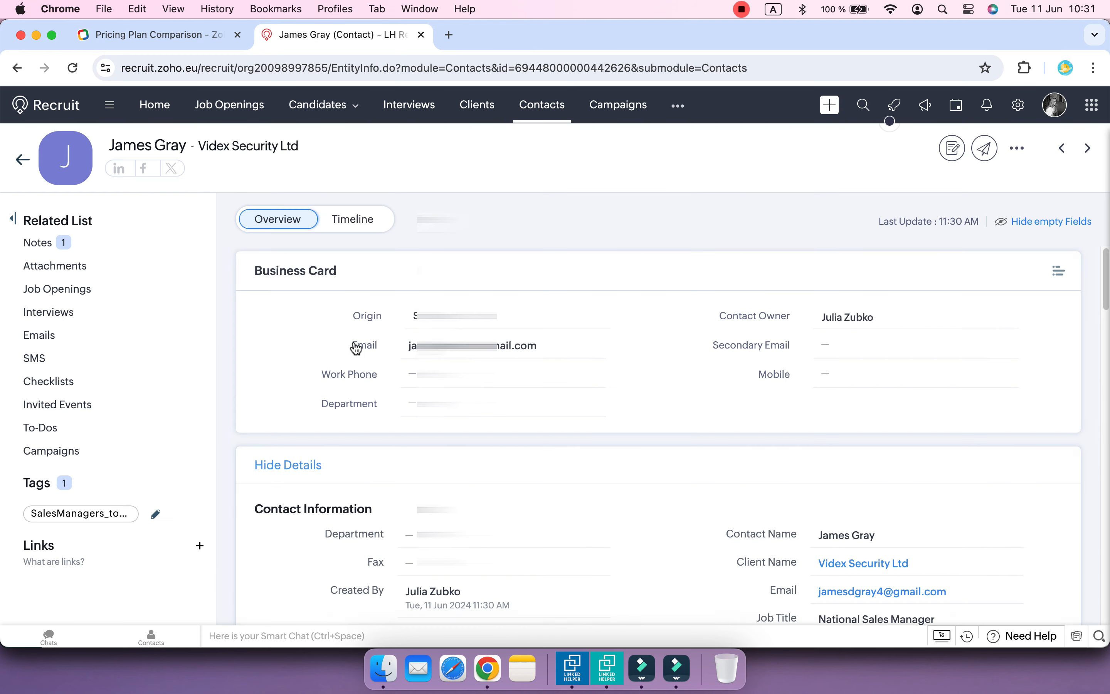
scroll(679, 430, down, 5)
scroll(679, 431, down, 10)
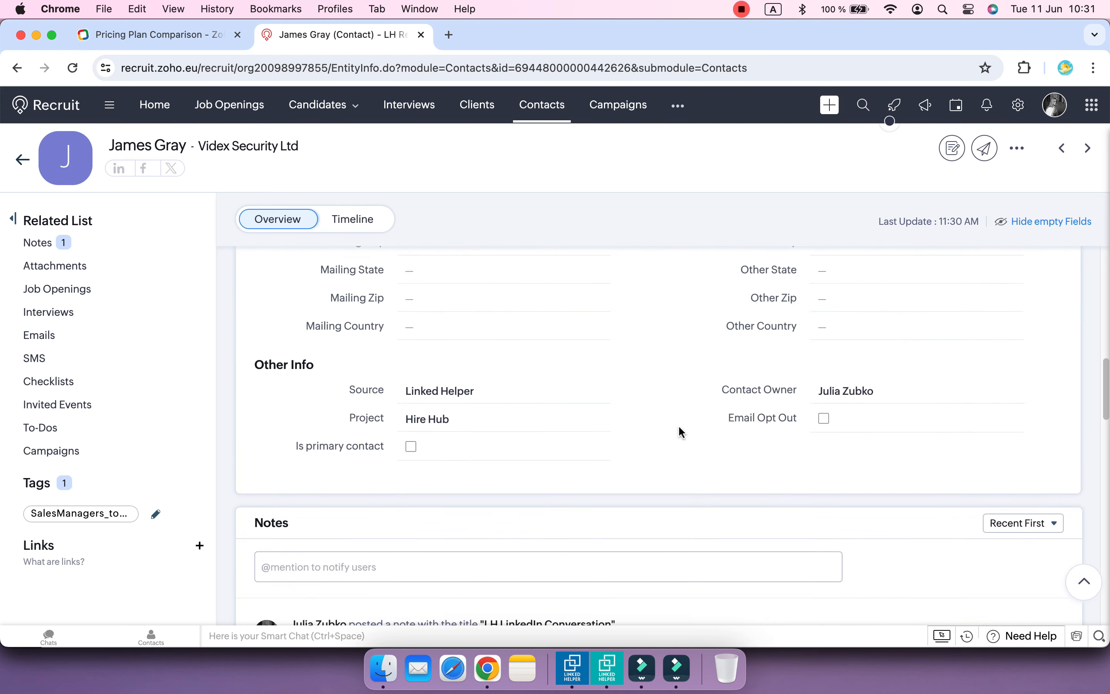
click(396, 528)
scroll(543, 511, down, 3)
scroll(543, 511, up, 3)
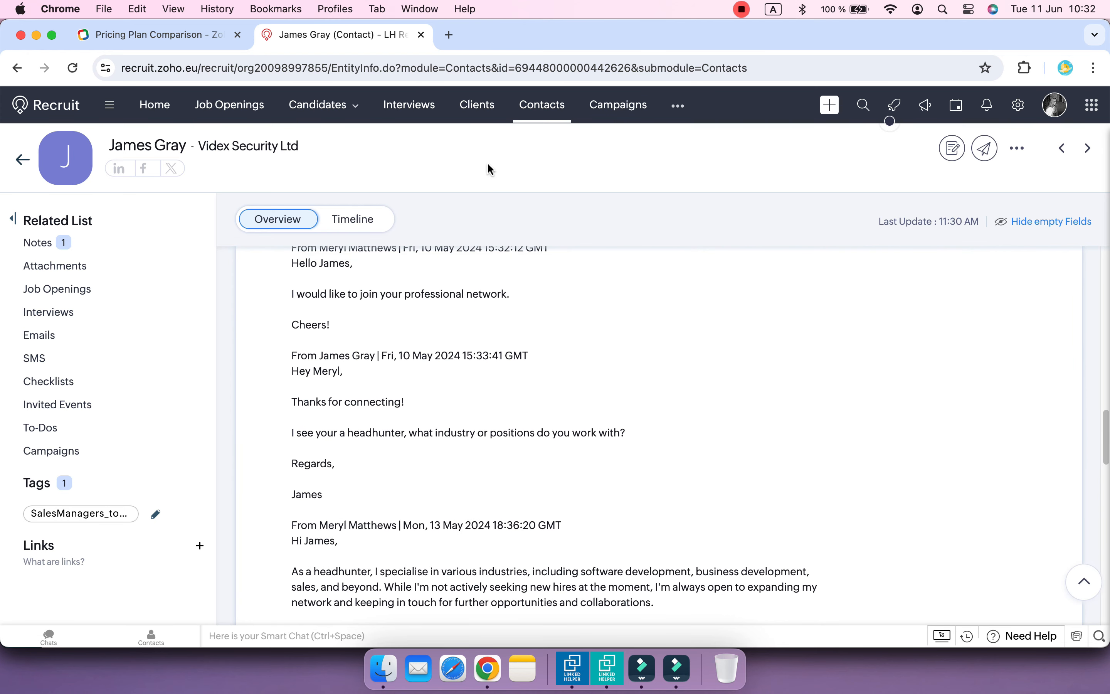
- Open the iXceed Solutions record from the Clients list and examine its details
click(485, 114)
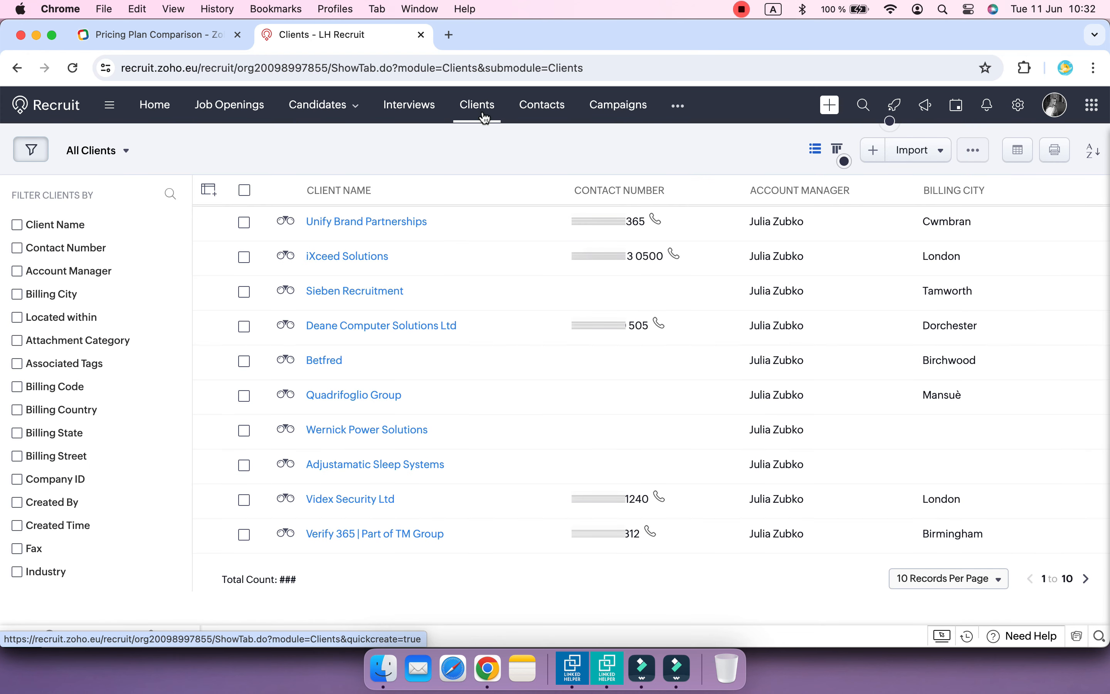
click(348, 256)
scroll(702, 473, down, 15)
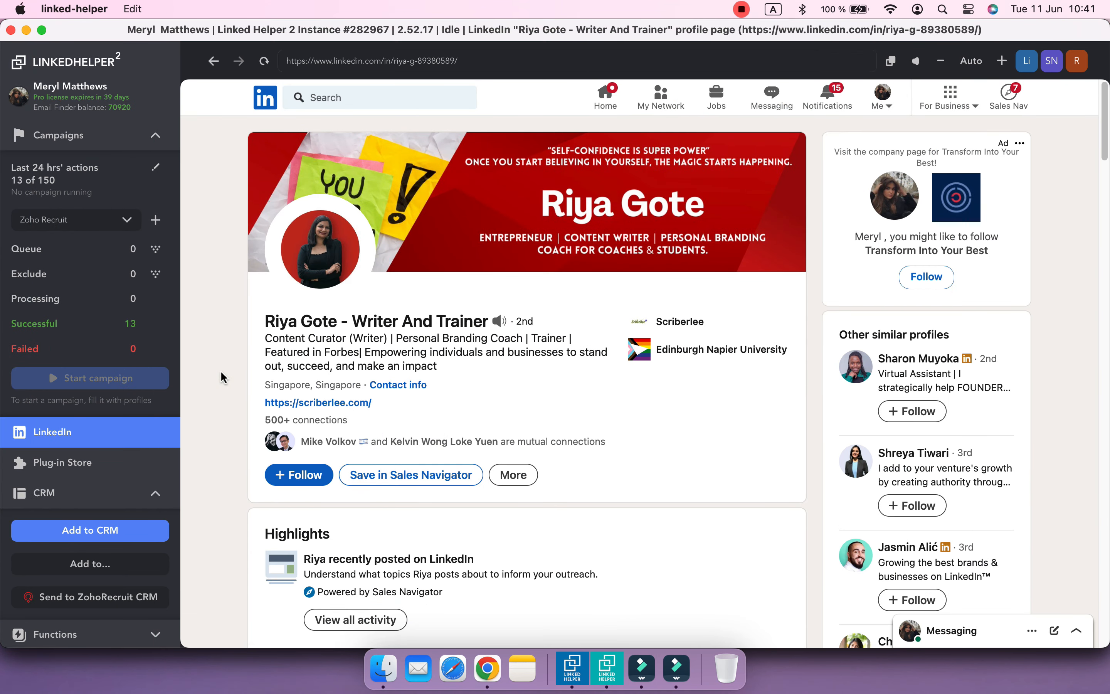
- Send the LinkedIn profile open in Linked Helper to ZohoRecruit CRM, then reload the Candidates list in Chrome
scroll(265, 415, down, 3)
scroll(260, 418, down, 20)
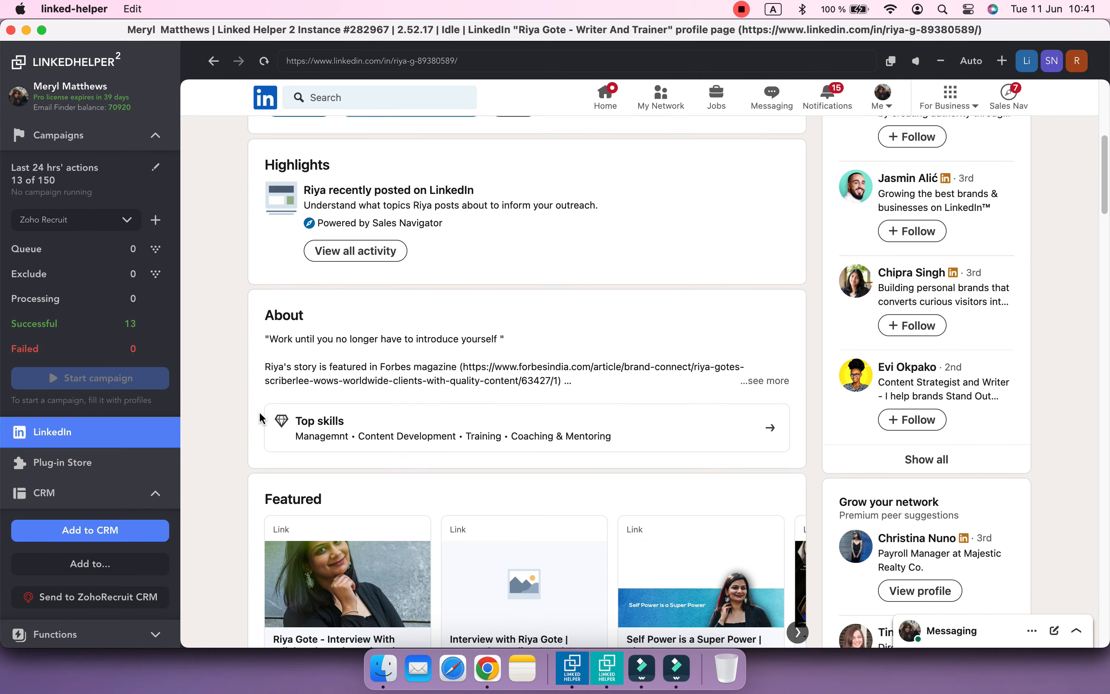
scroll(260, 418, down, 5)
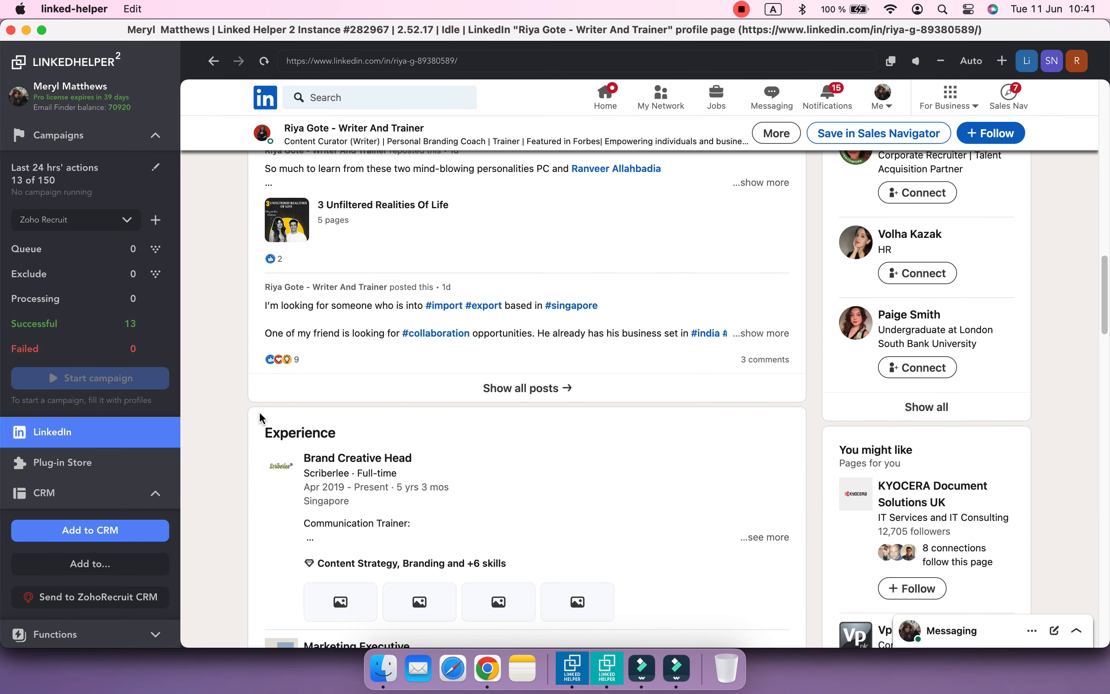
scroll(246, 442, down, 15)
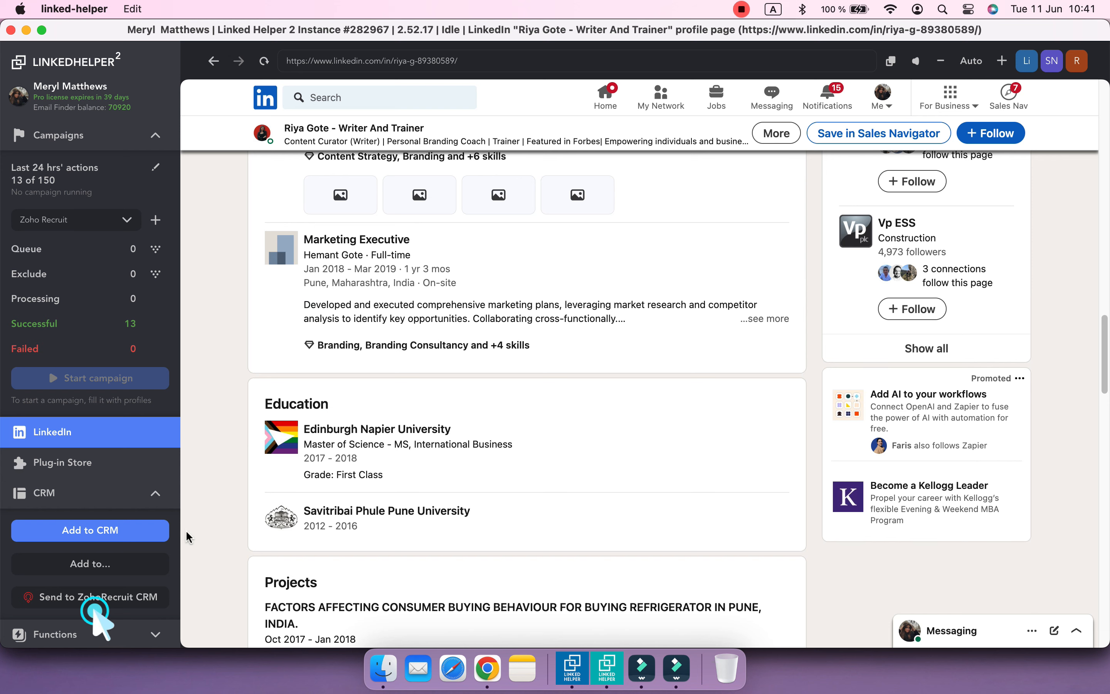
click(118, 607)
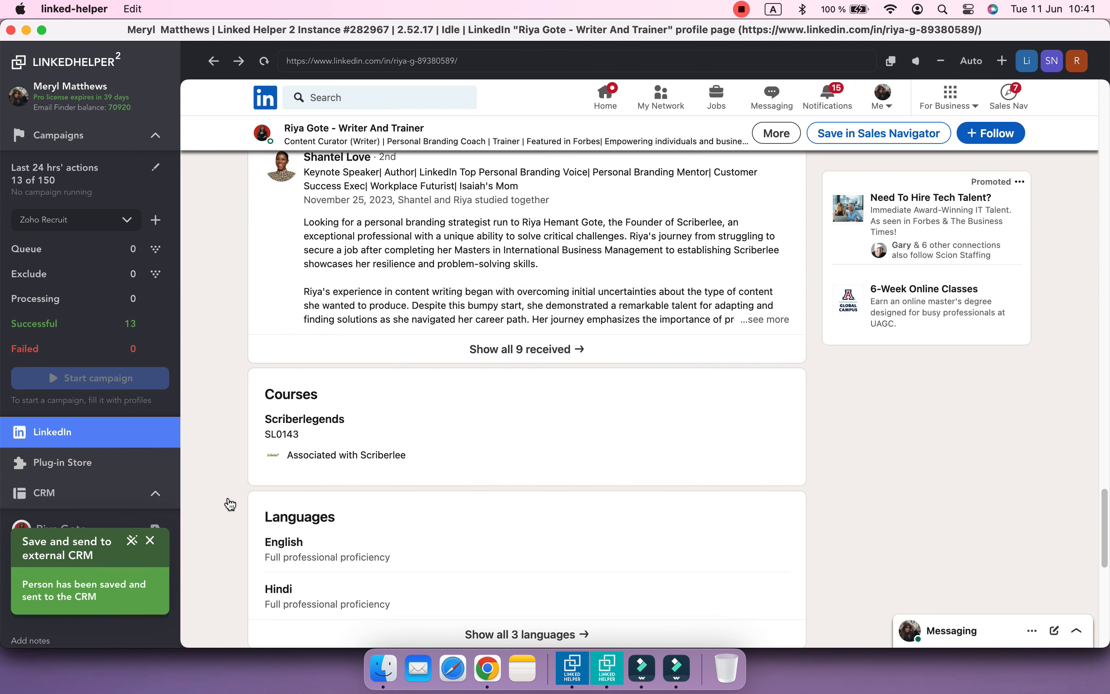
click(496, 665)
click(73, 69)
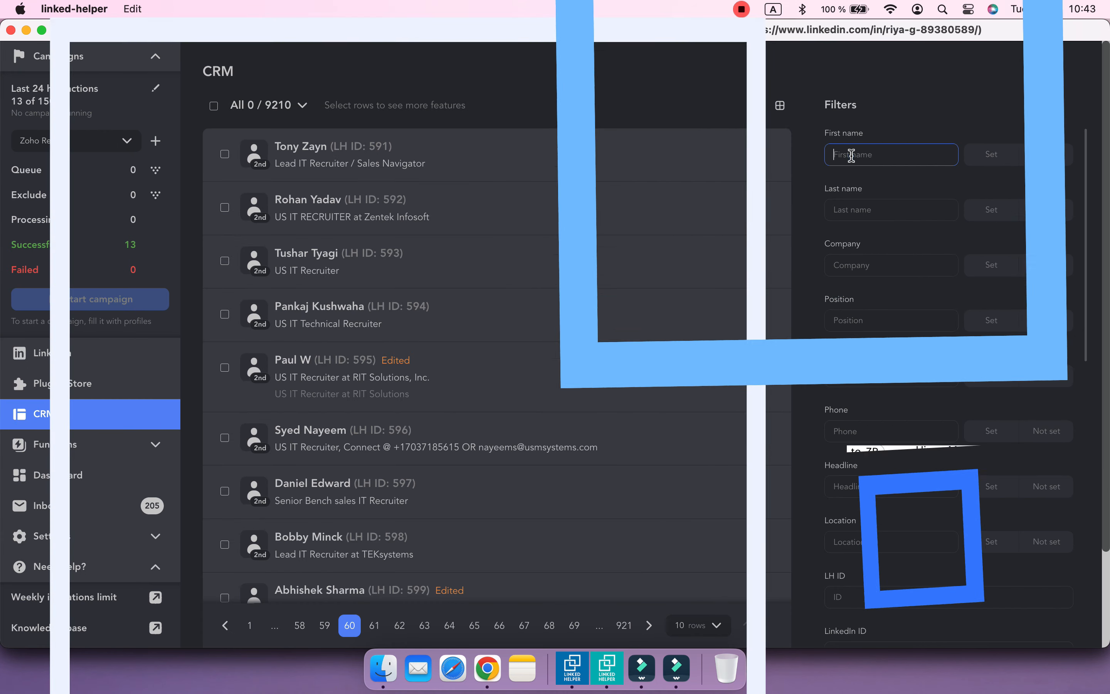
- Filter the Linked Helper CRM by the person's first and last name and open the matching profile
text(mark)
click(884, 211)
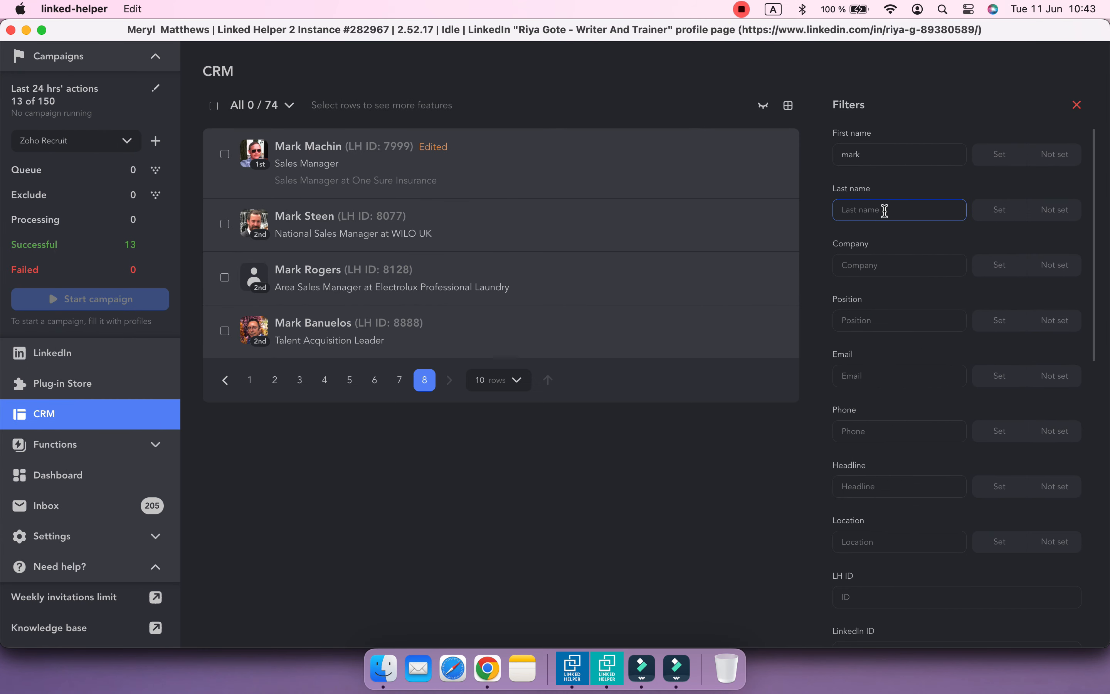
text(mac)
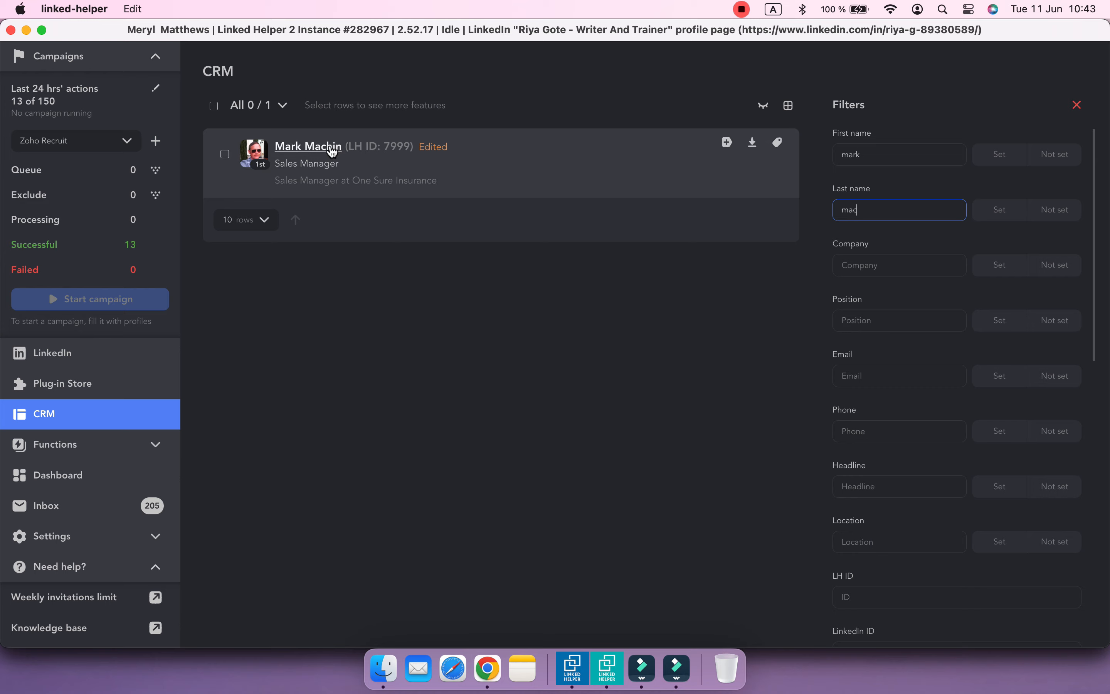
click(326, 150)
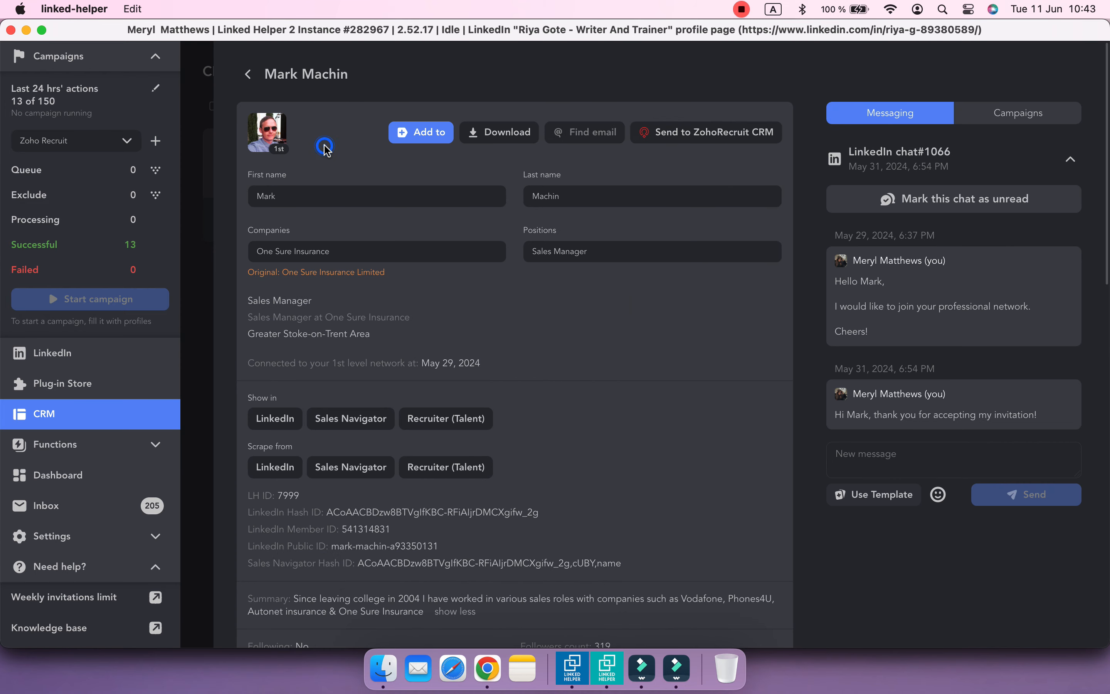
- Send the open CRM profile to ZohoRecruit CRM, then switch to Chrome and reload the Candidates list
click(707, 146)
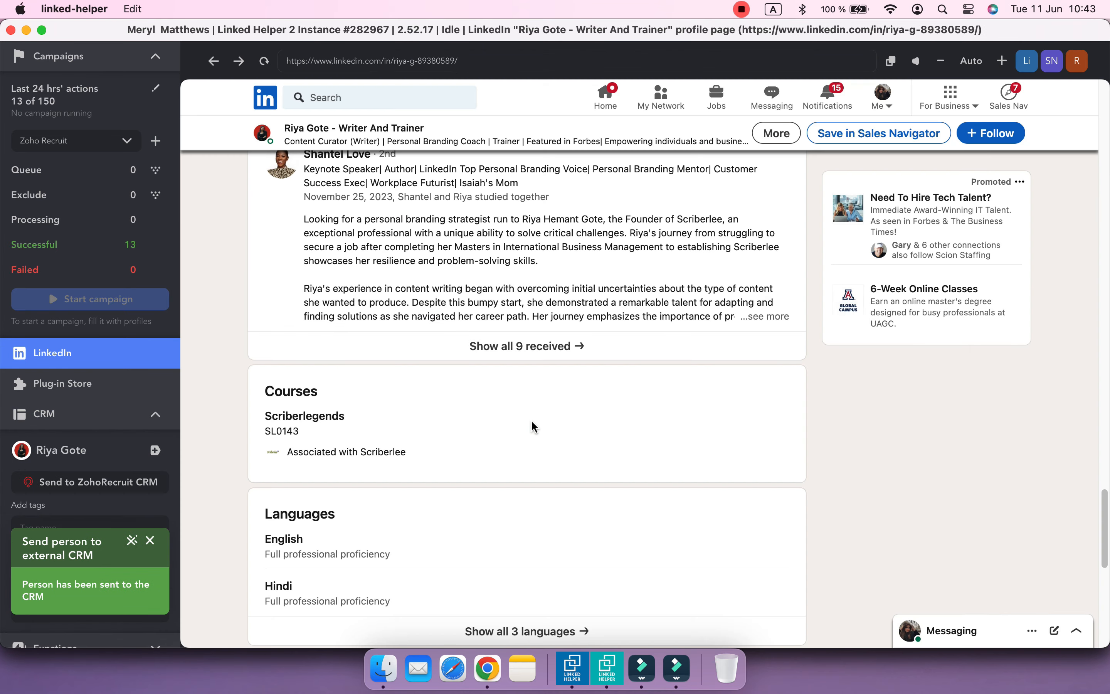
click(488, 667)
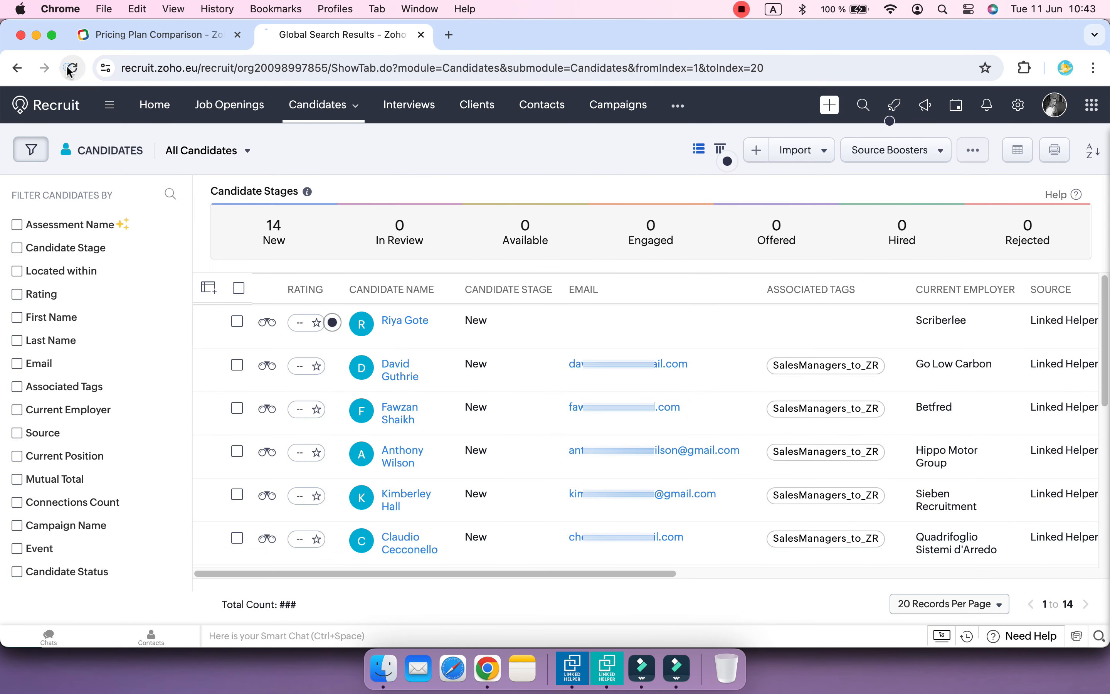
click(71, 69)
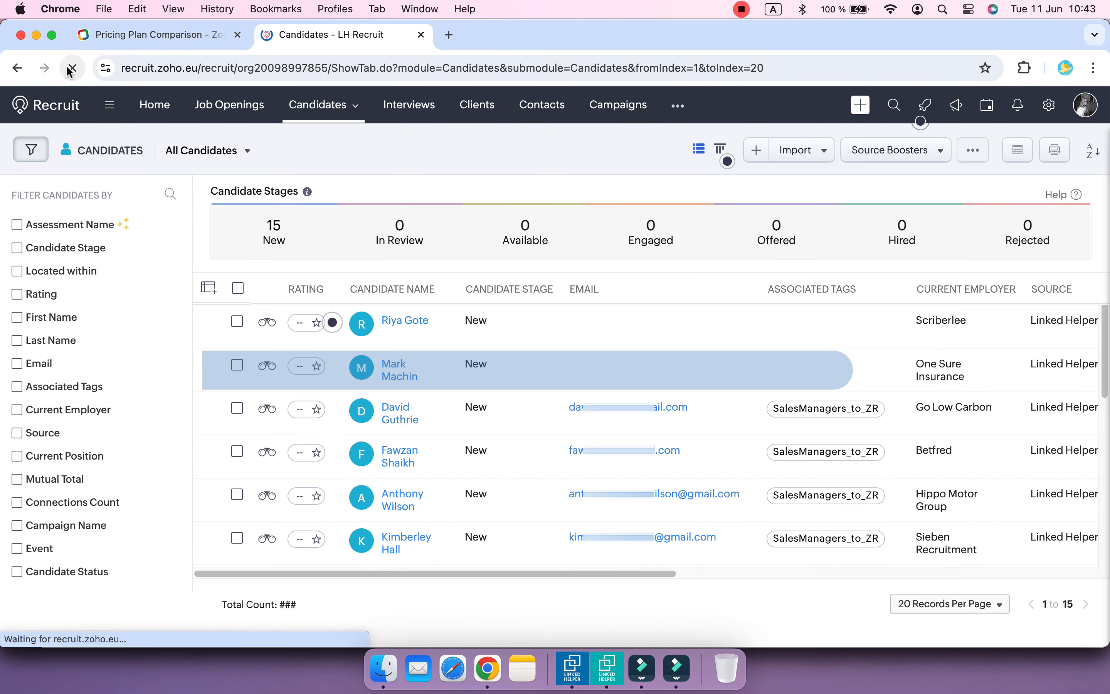